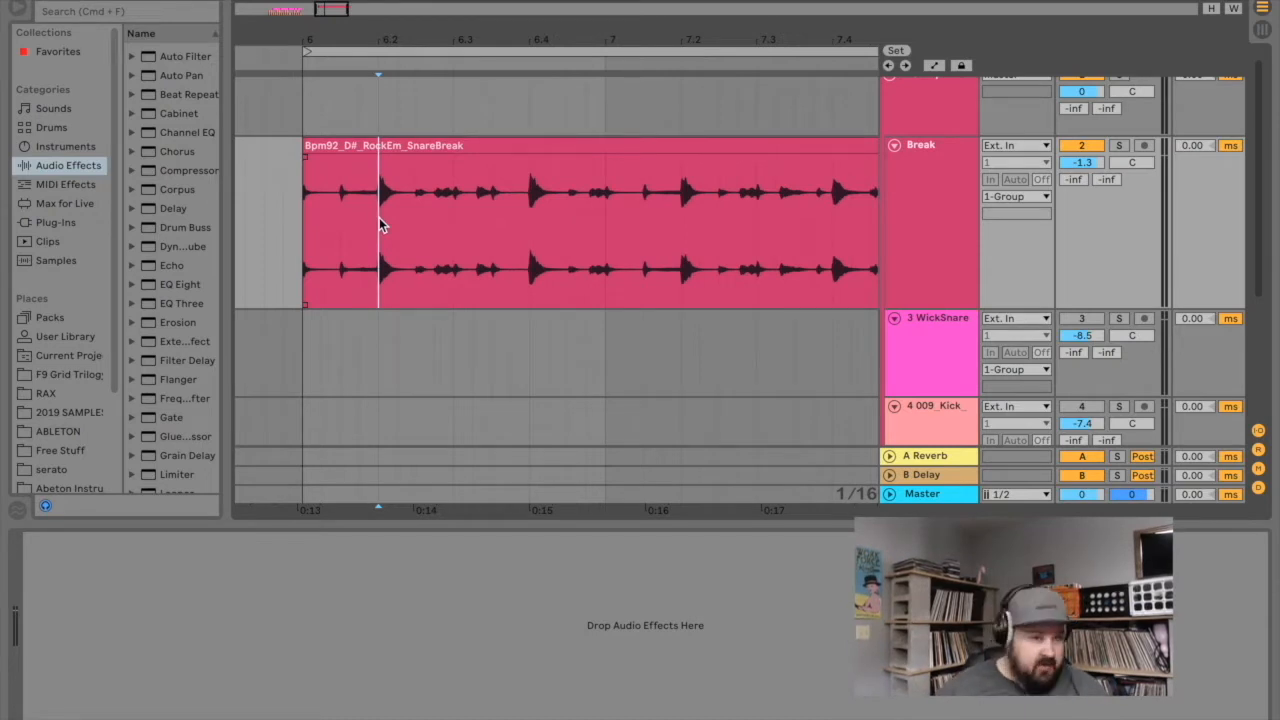
Insert a new audio track directly below the Break track and deactivate it.
left_click(937, 152)
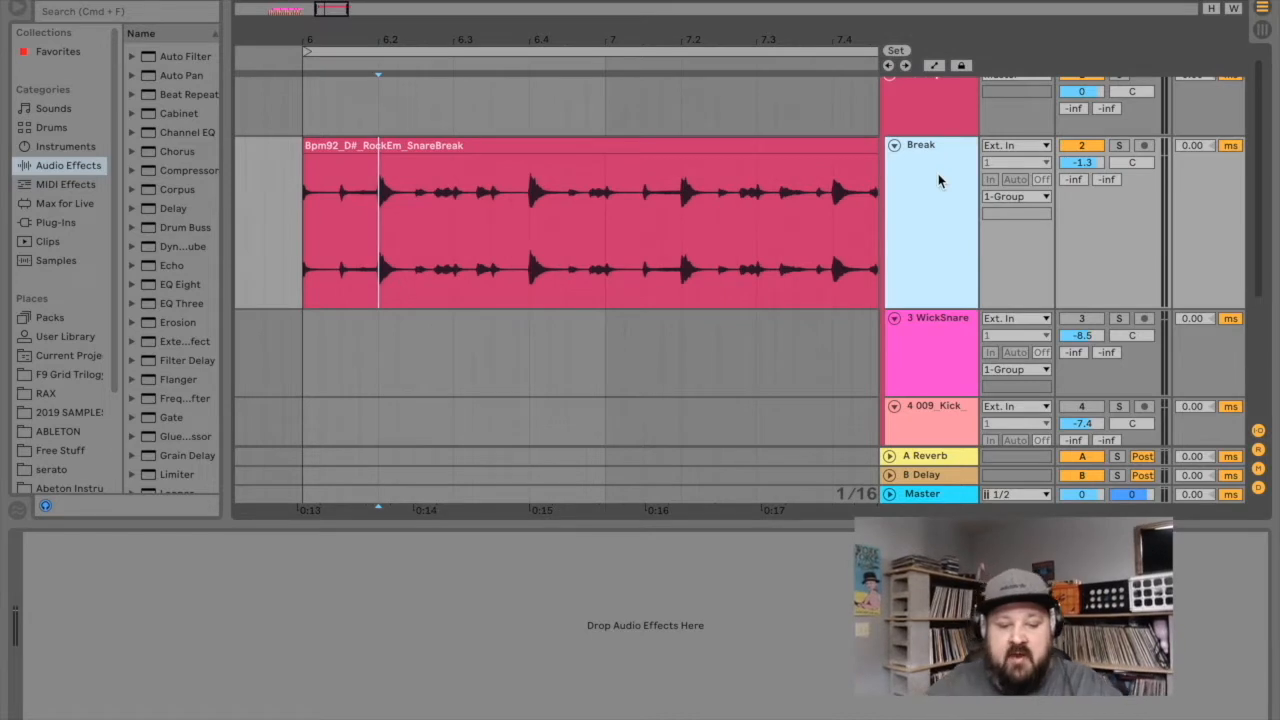
key("super+t")
left_click(931, 319)
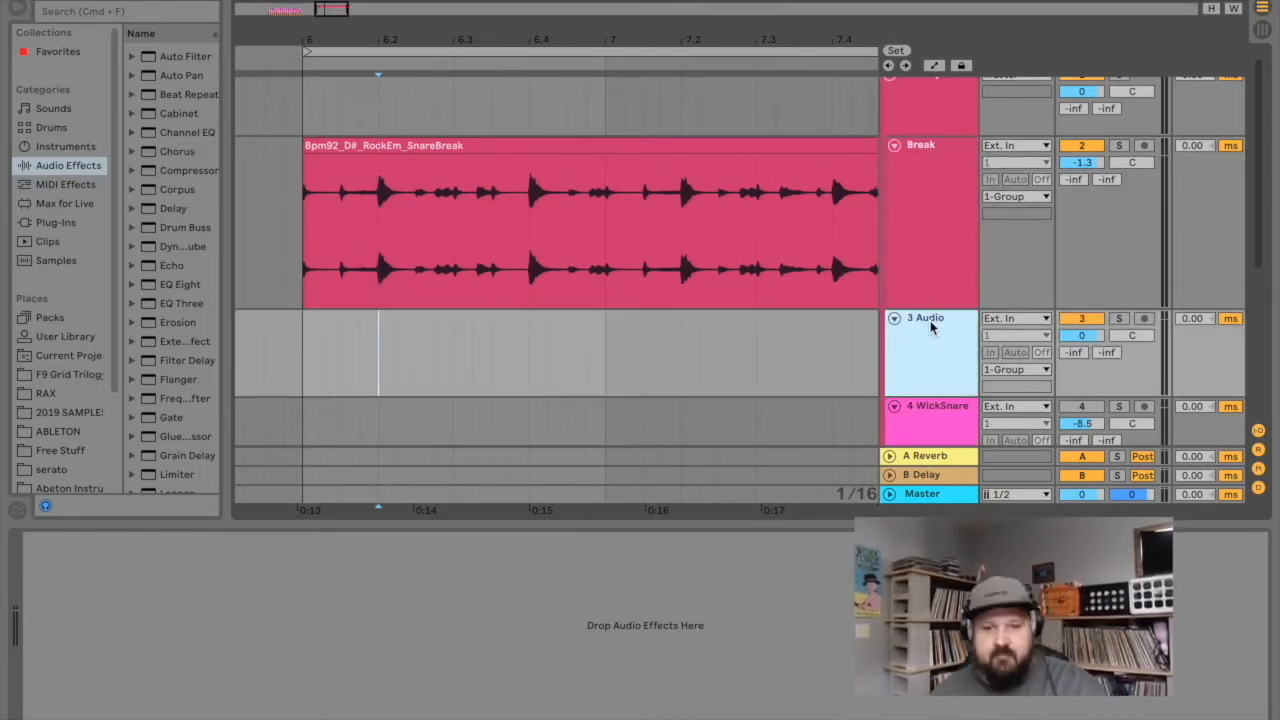
left_click(1085, 319)
left_click(693, 375)
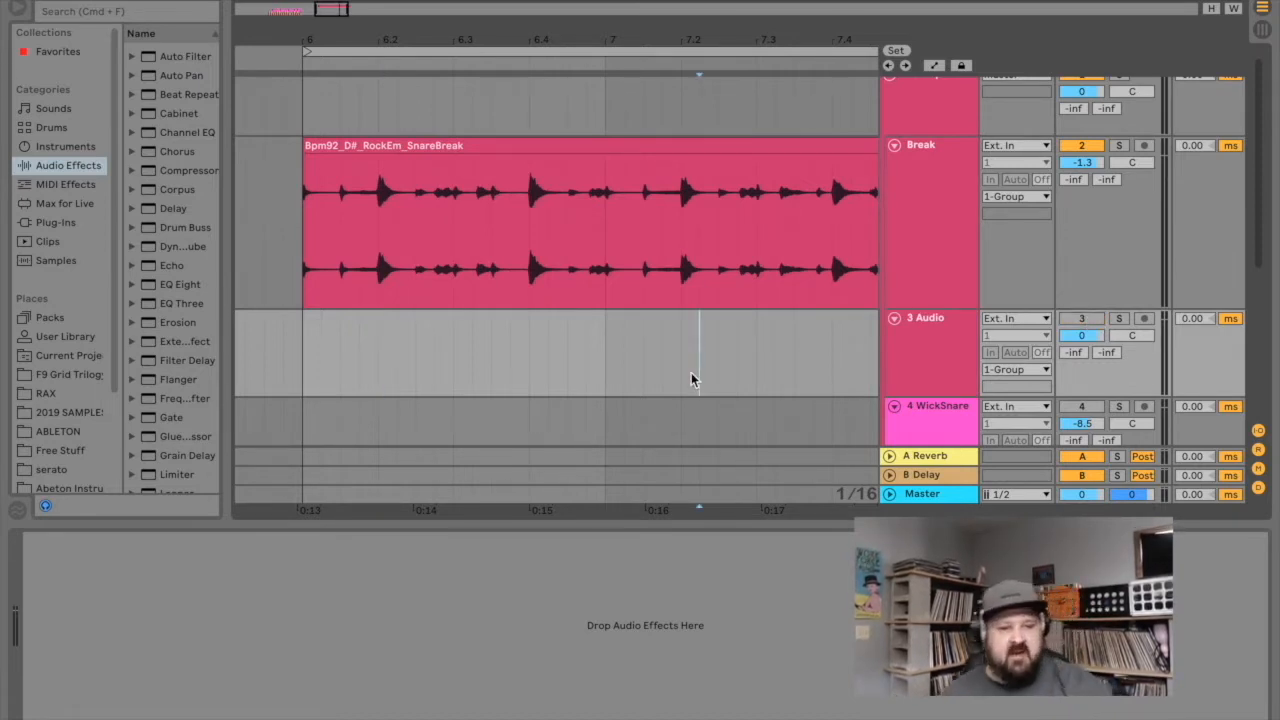
Copy the snare hits at 6.2 and 6.4 from the Break clip to the same positions on the new track.
left_click_drag(377, 240, 416, 225)
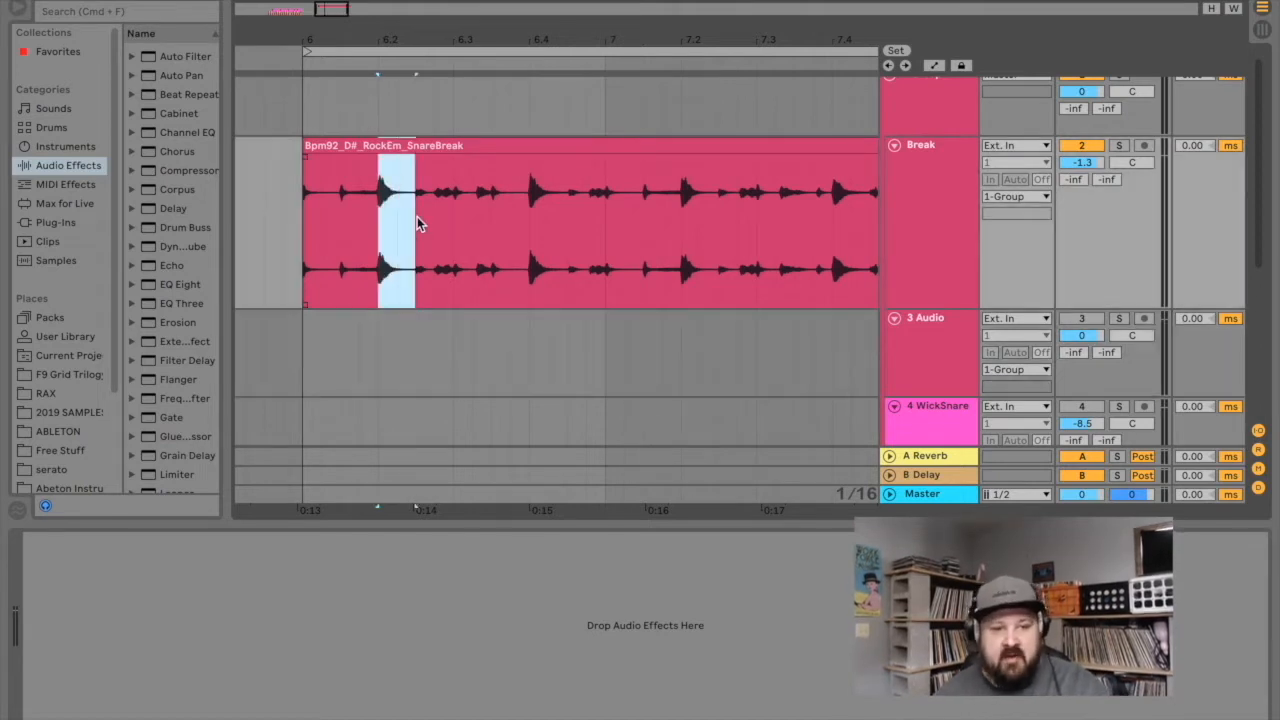
left_click(380, 327)
key("super+v")
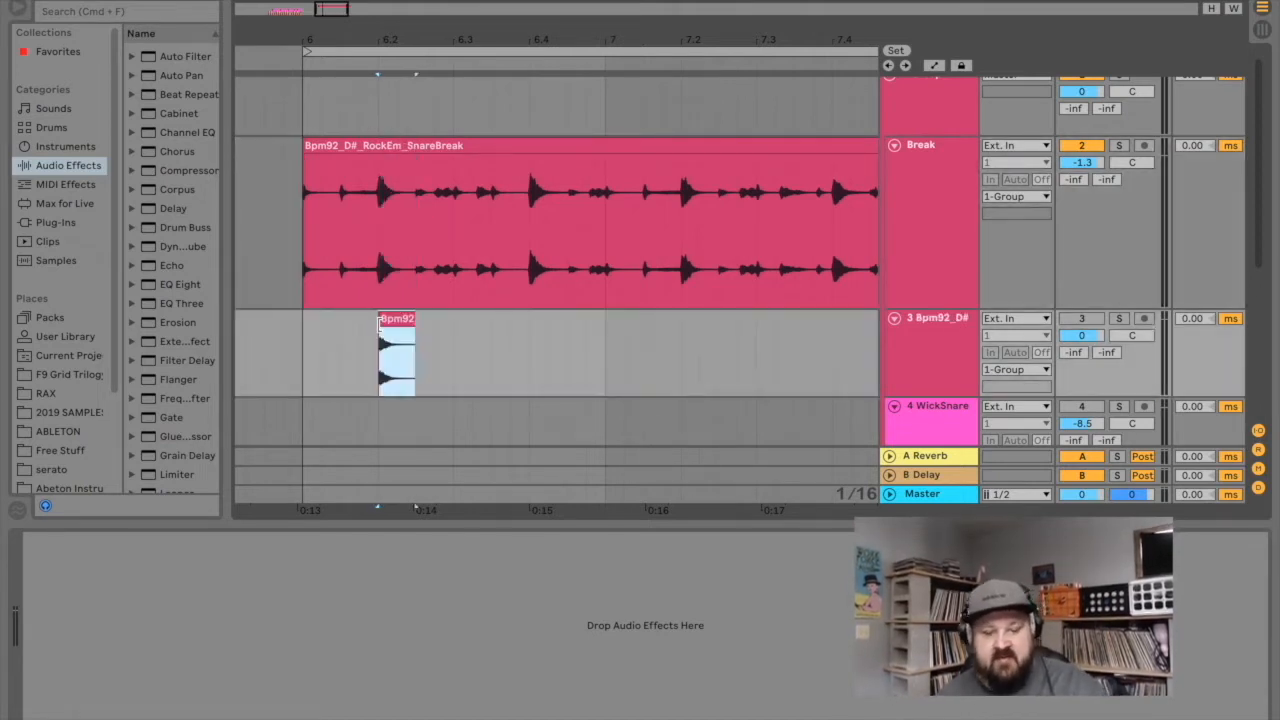
left_click_drag(529, 277, 548, 268)
left_click(531, 344)
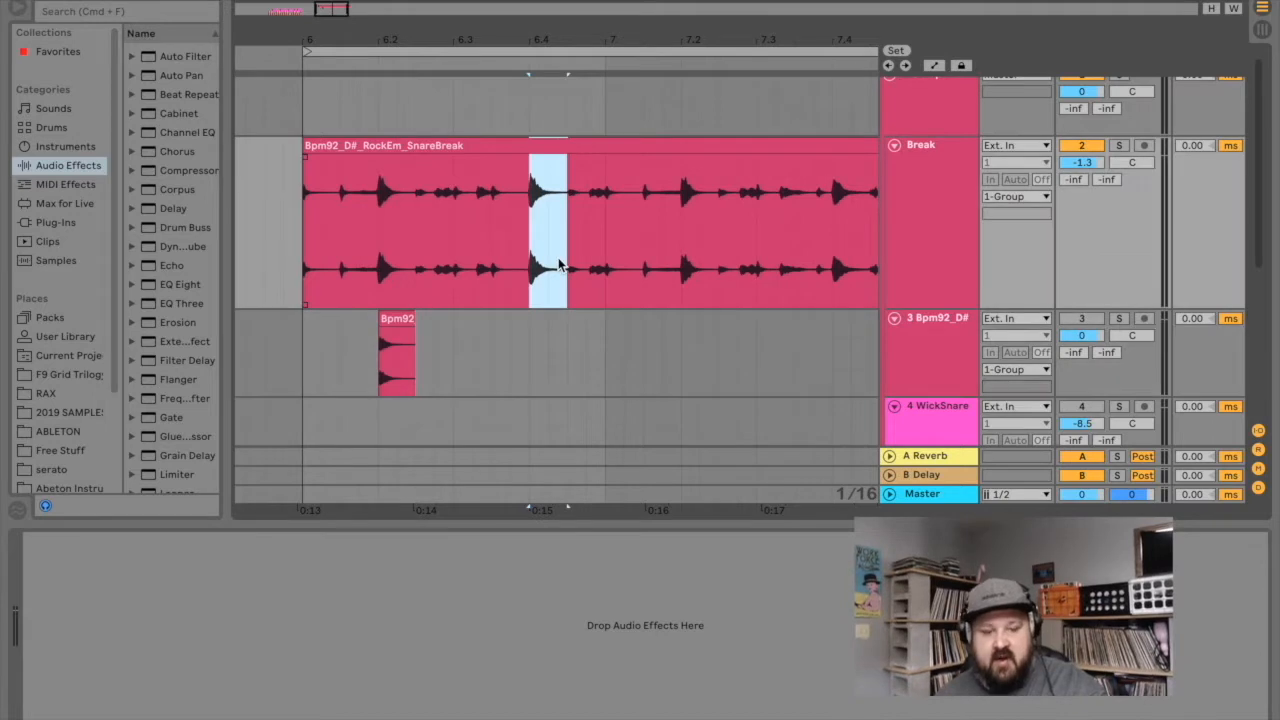
key("super+v")
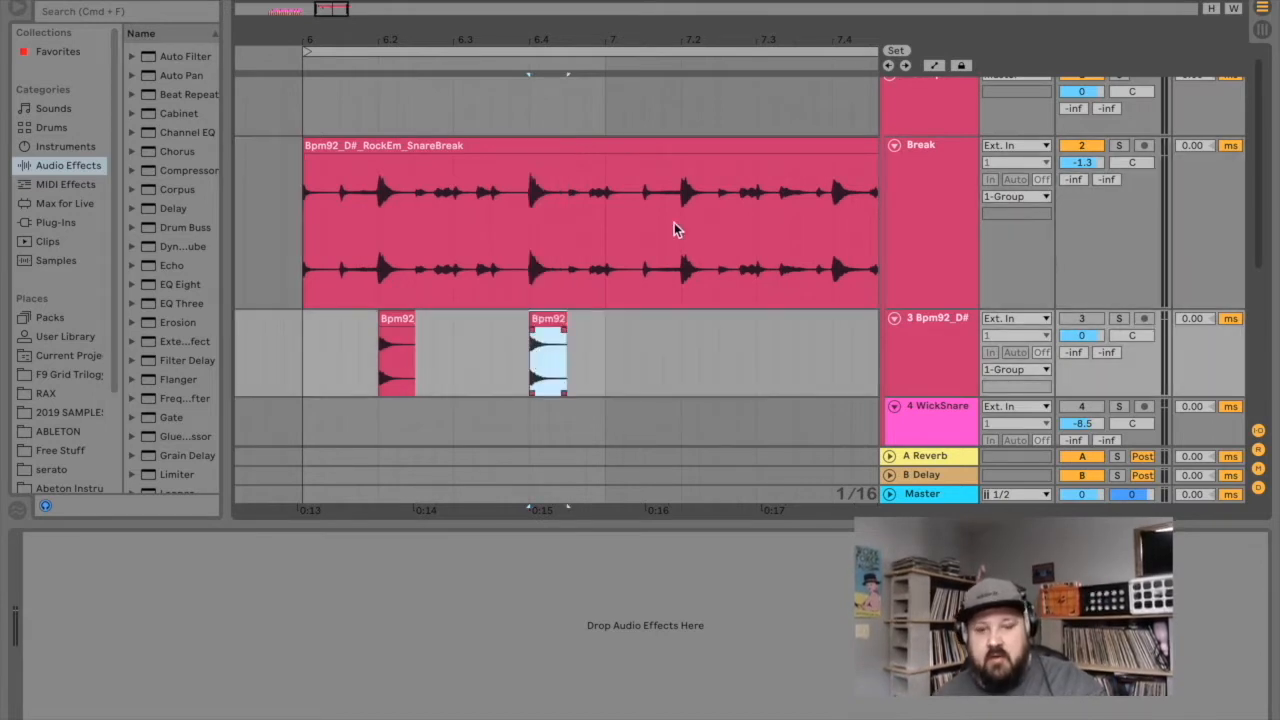
Copy the snare hits at 7.2 and 7.4 from the Break clip to the matching positions on track 3.
left_click(680, 238)
mouse_move(679, 238)
left_mouse_down()
mouse_move(694, 168)
mouse_move(716, 170)
left_mouse_up()
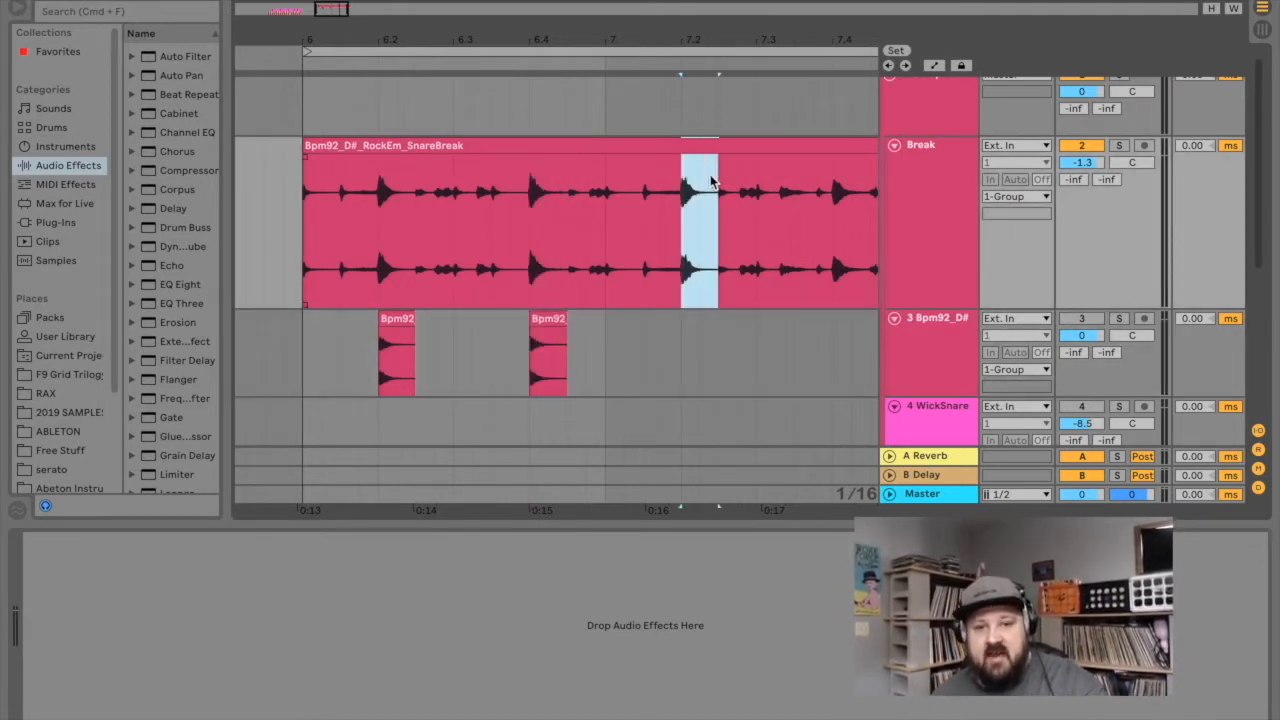
left_click(683, 338)
key("super+v")
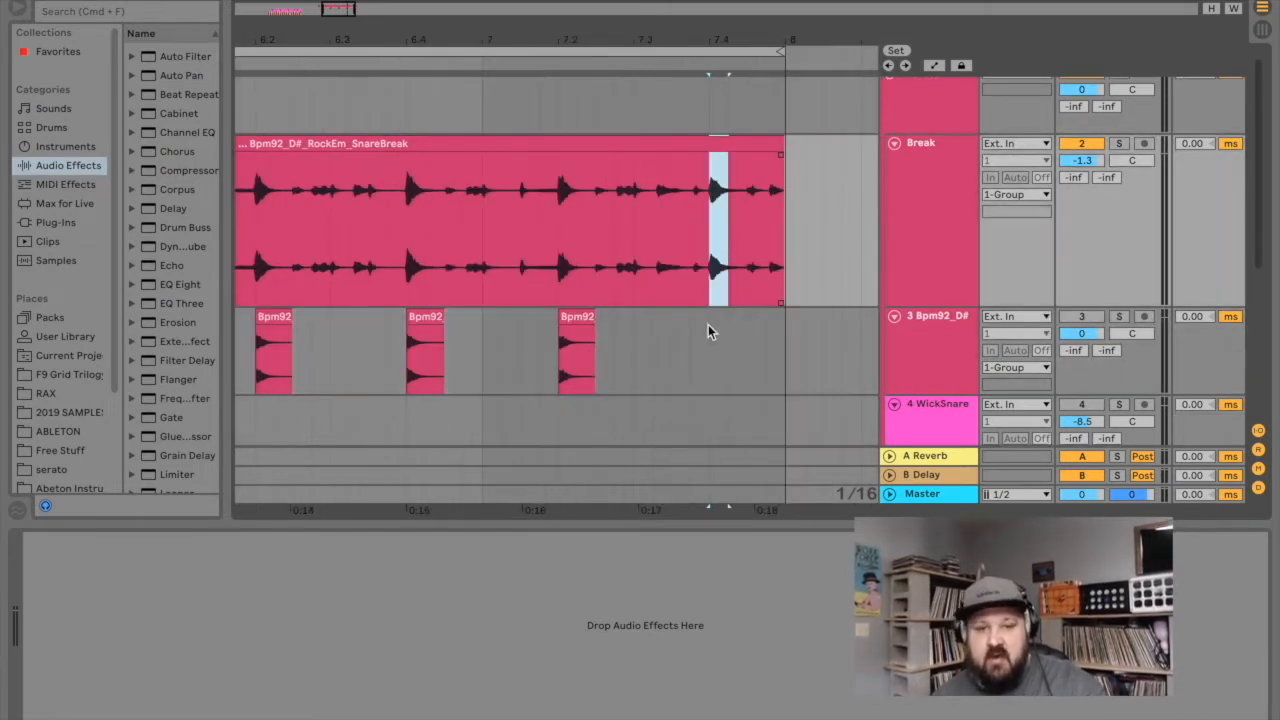
left_click(707, 331)
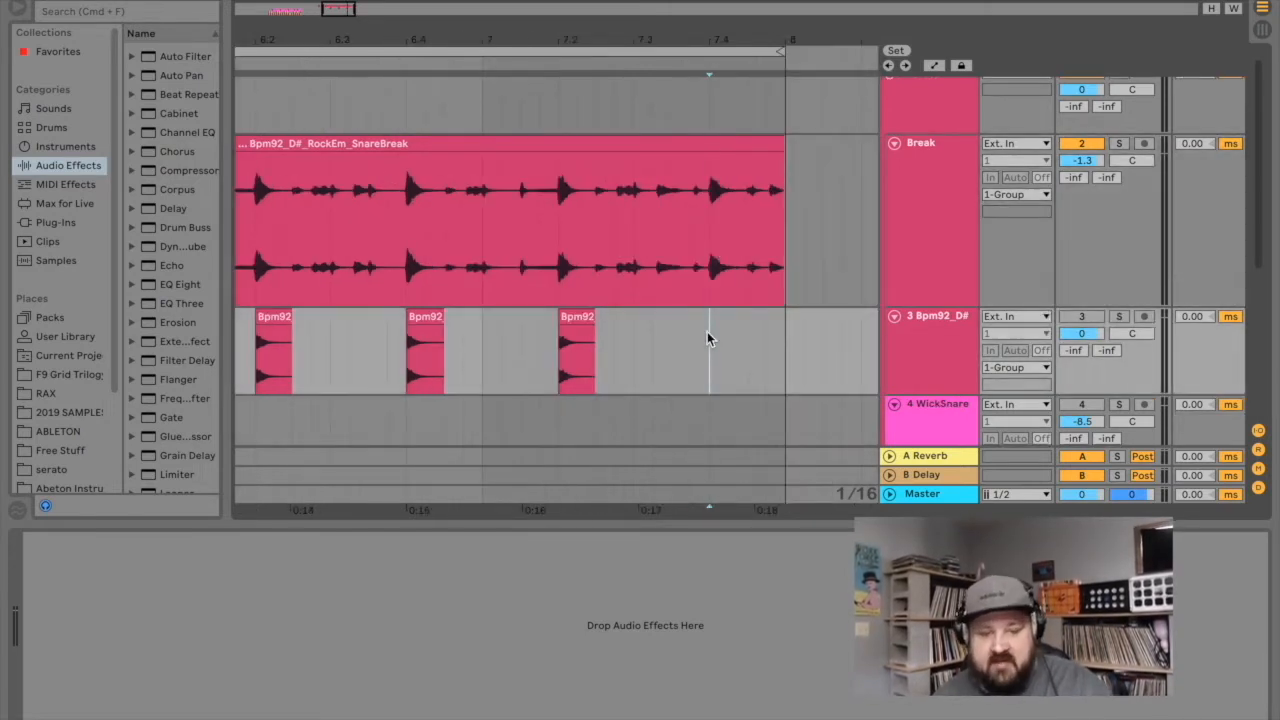
key("super+v")
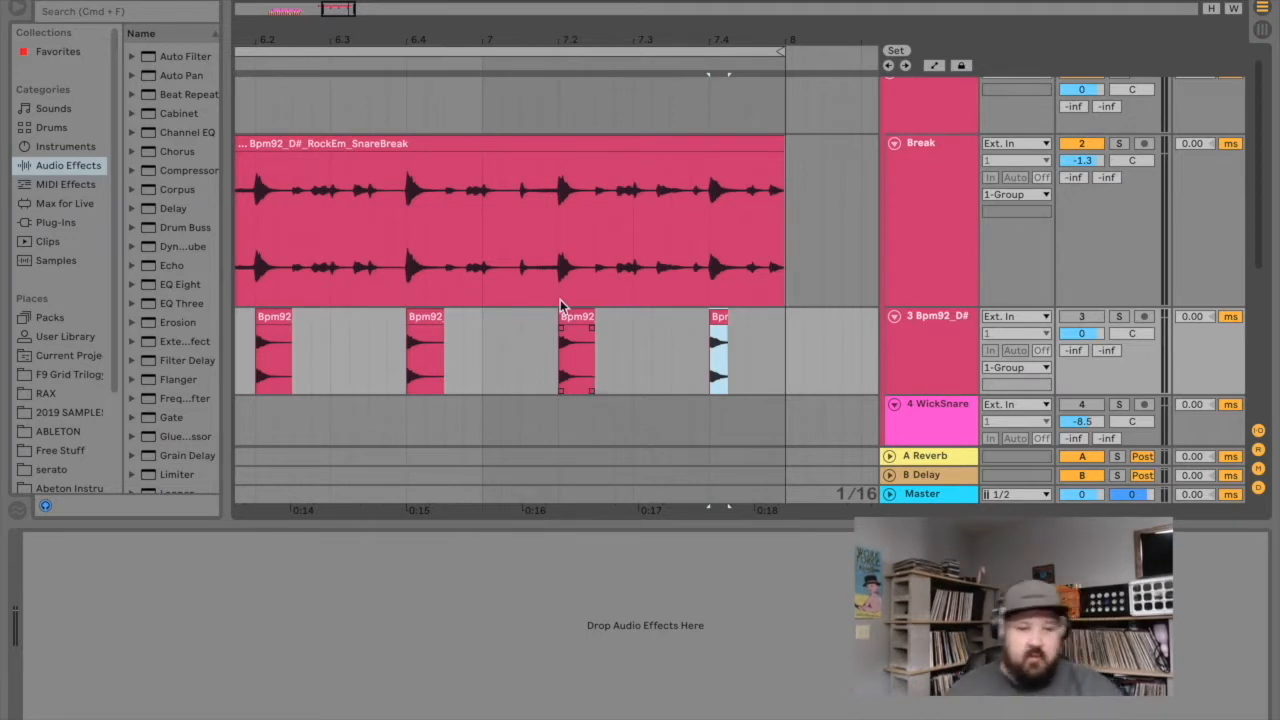
left_click_drag(393, 35, 514, 33)
left_click_drag(395, 35, 398, 85)
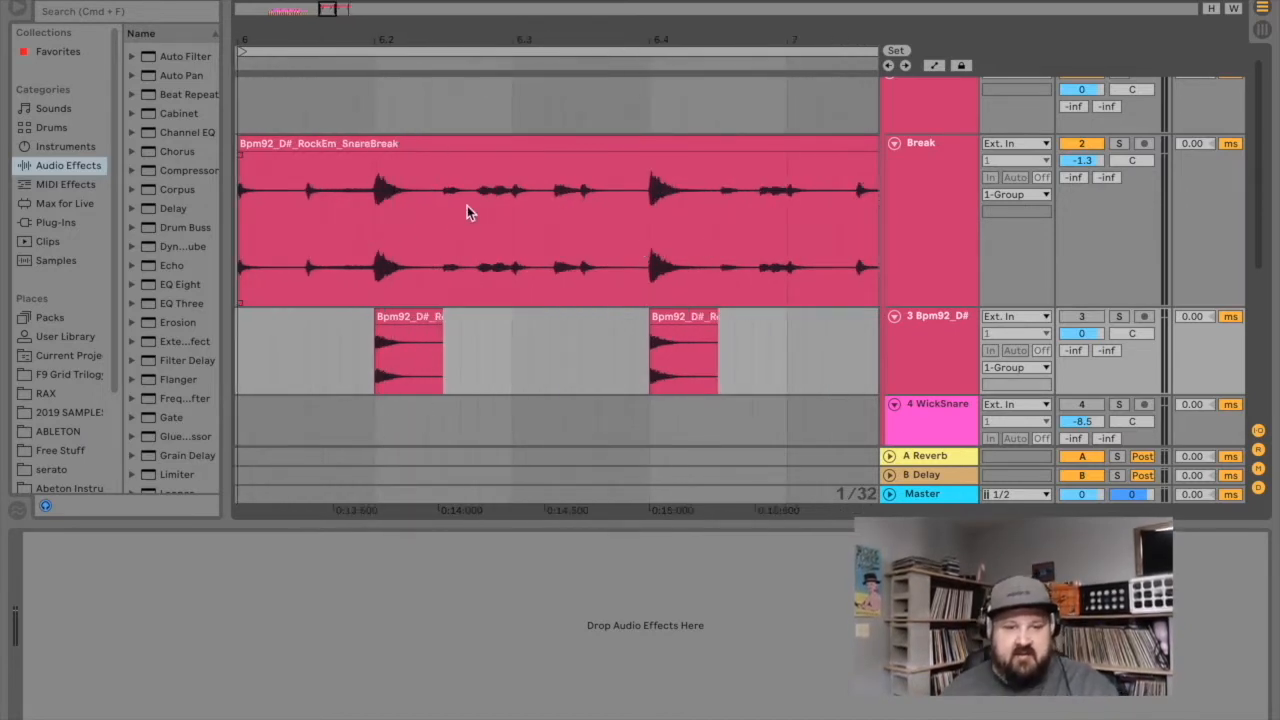
mouse_move(427, 37)
left_mouse_down()
mouse_move(427, 20)
mouse_move(427, 38)
left_mouse_up()
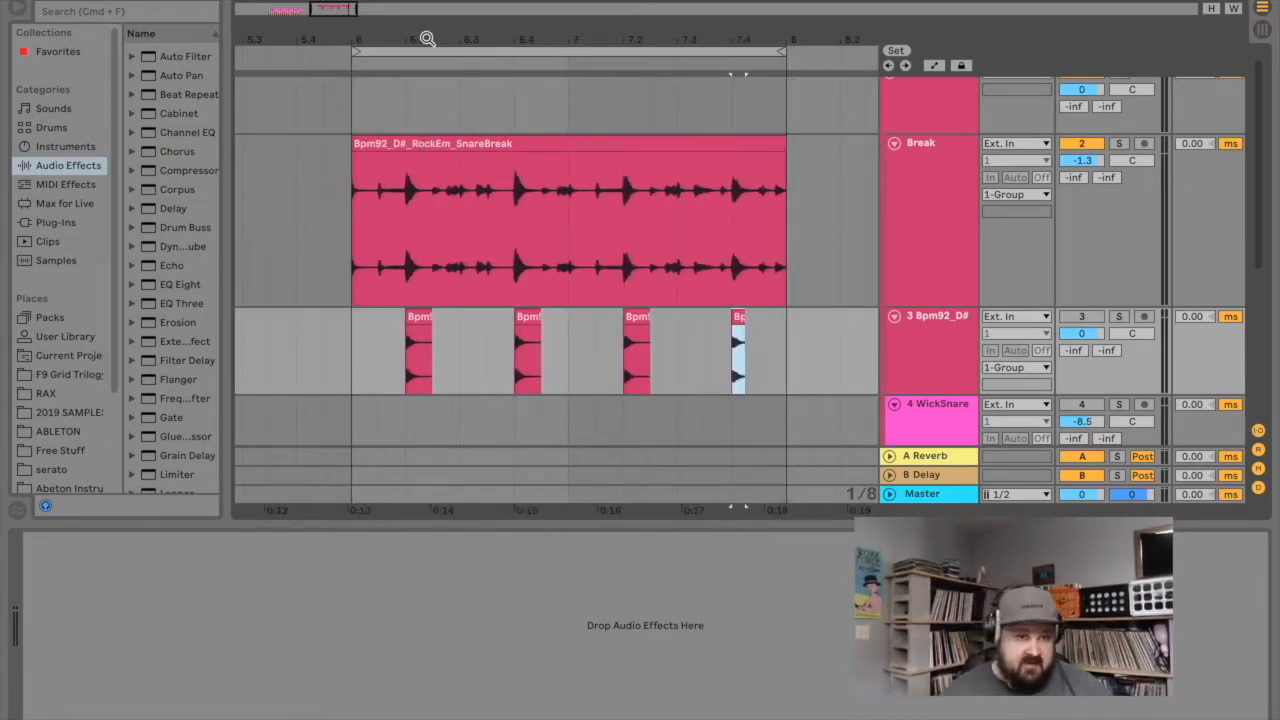
Add a Compressor to the Break track, expand its sidechain section and enable Sidechain.
double_click(925, 161)
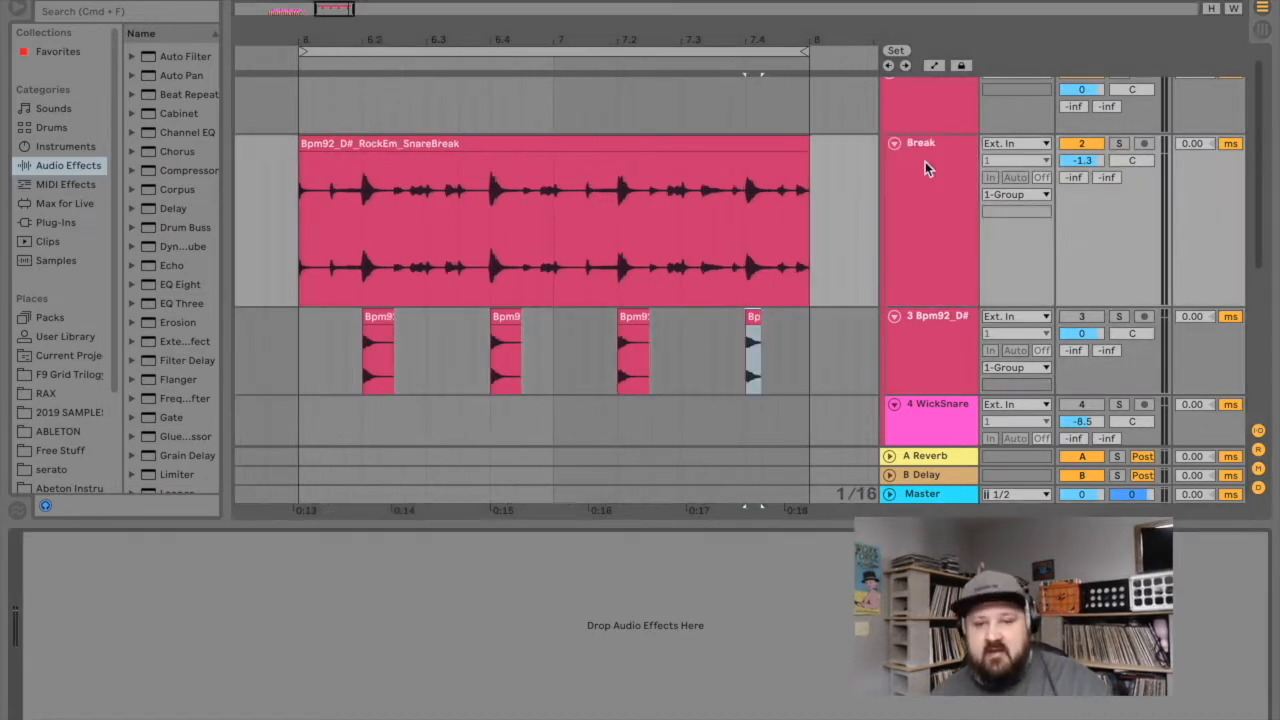
left_click(925, 157)
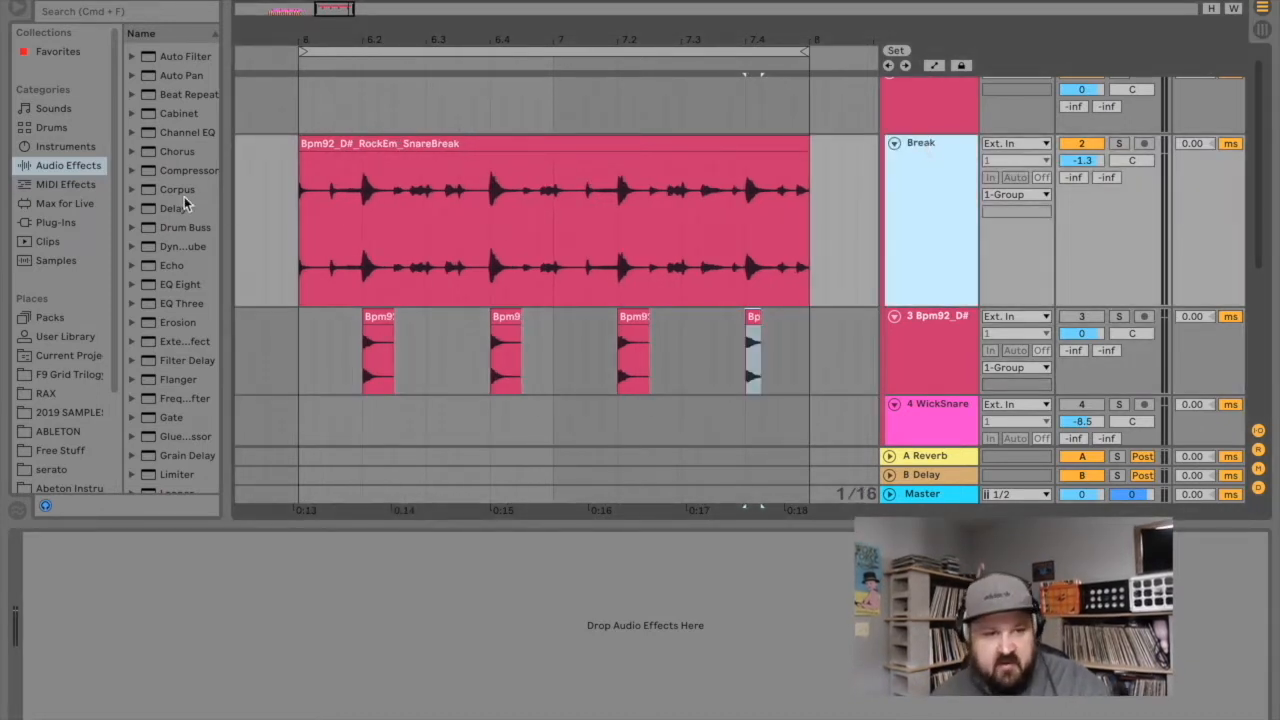
left_click_drag(165, 172, 388, 622)
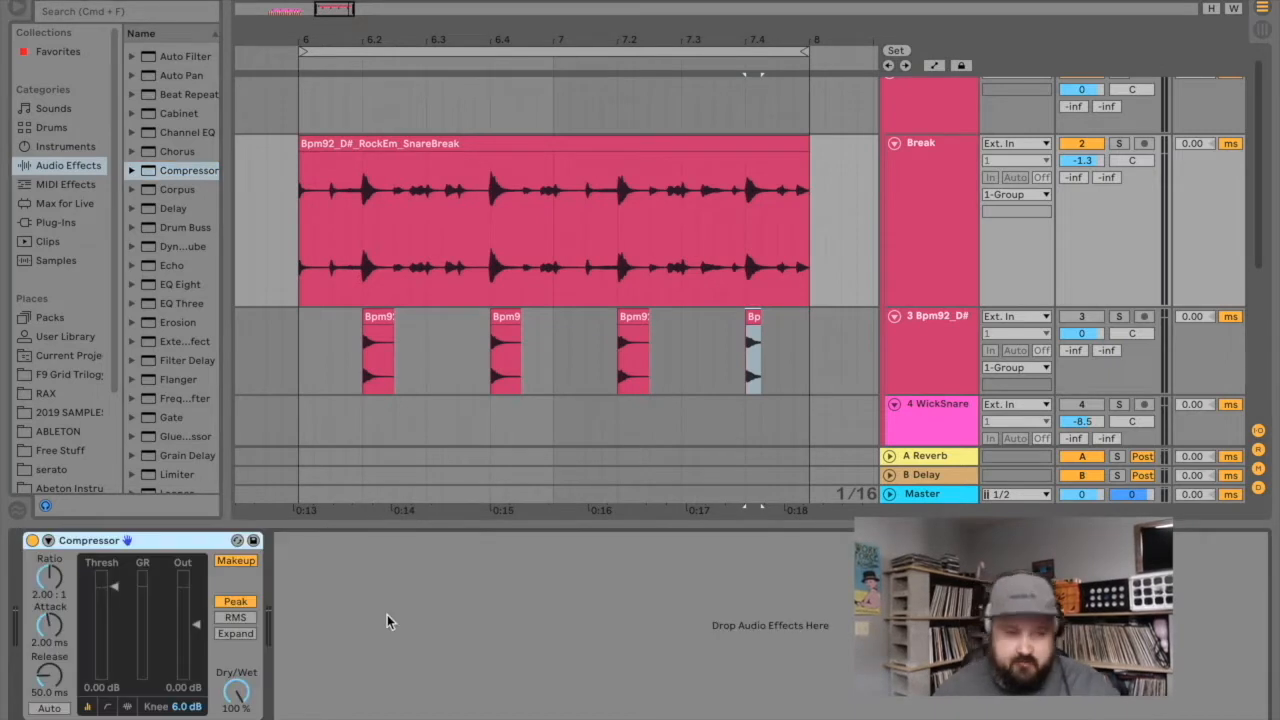
left_click(48, 541)
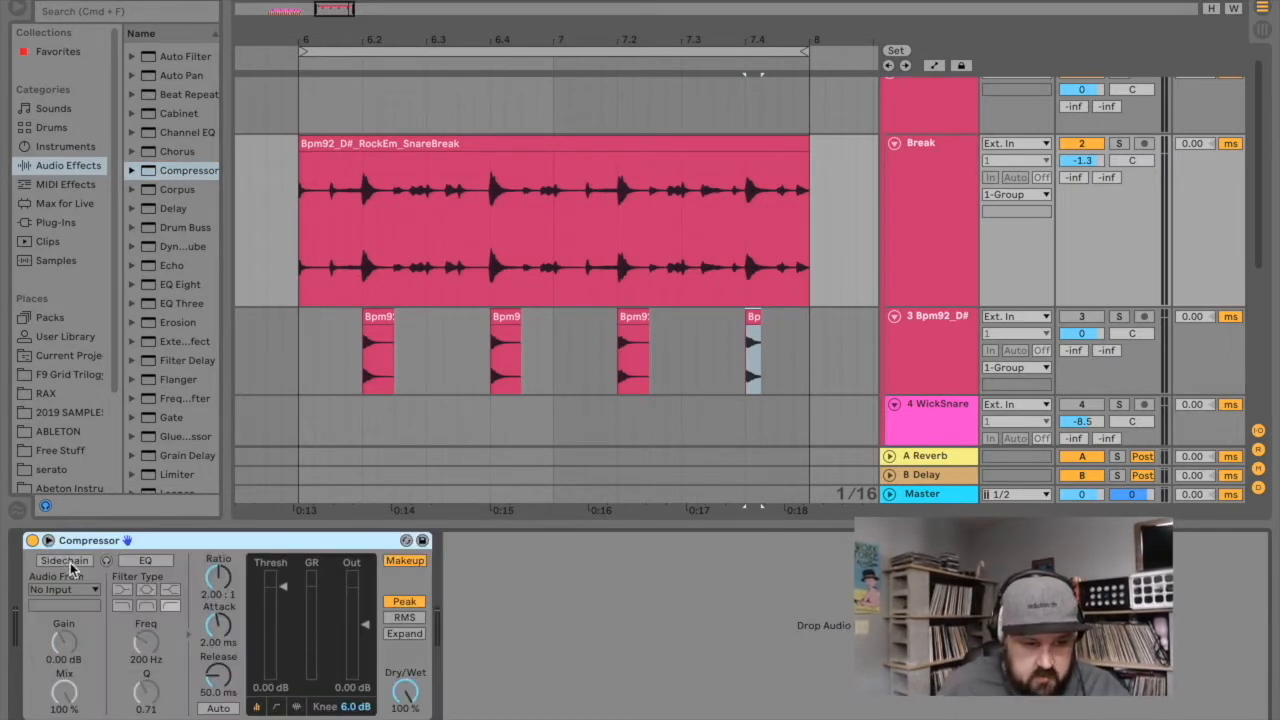
left_click(64, 561)
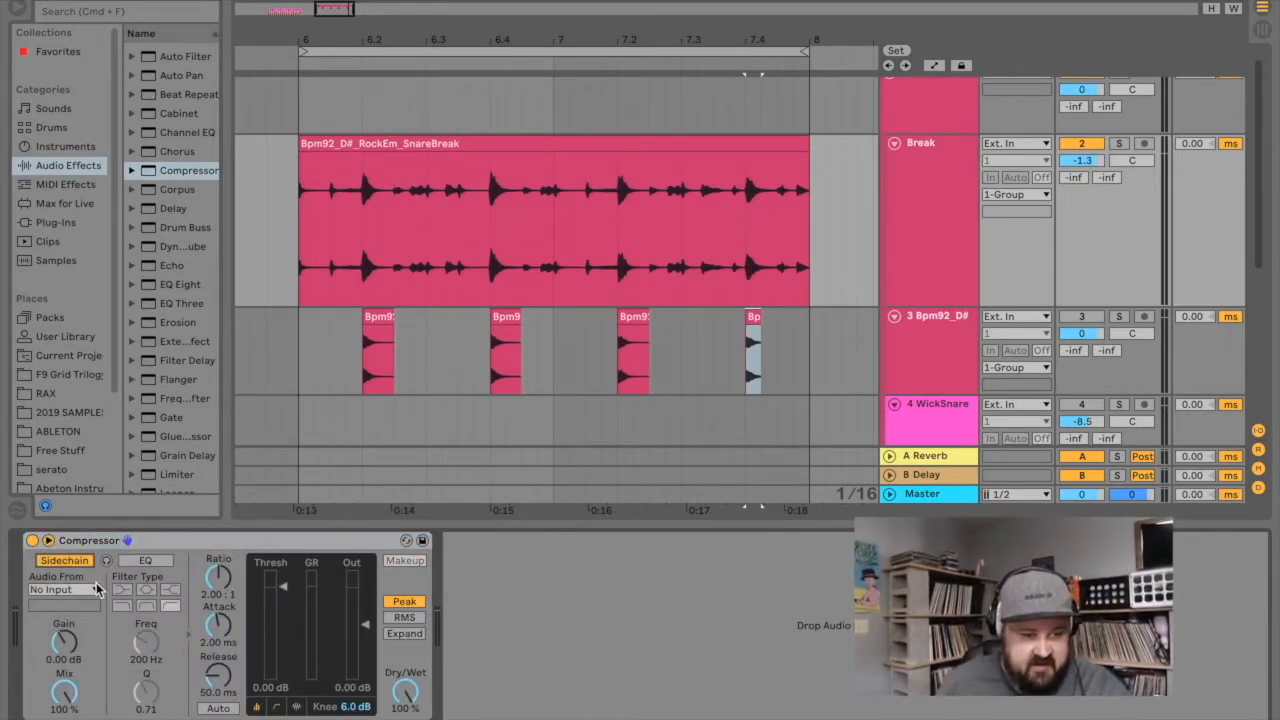
Rename the track holding the copied snare hits as "Snare Chain".
left_click(935, 322)
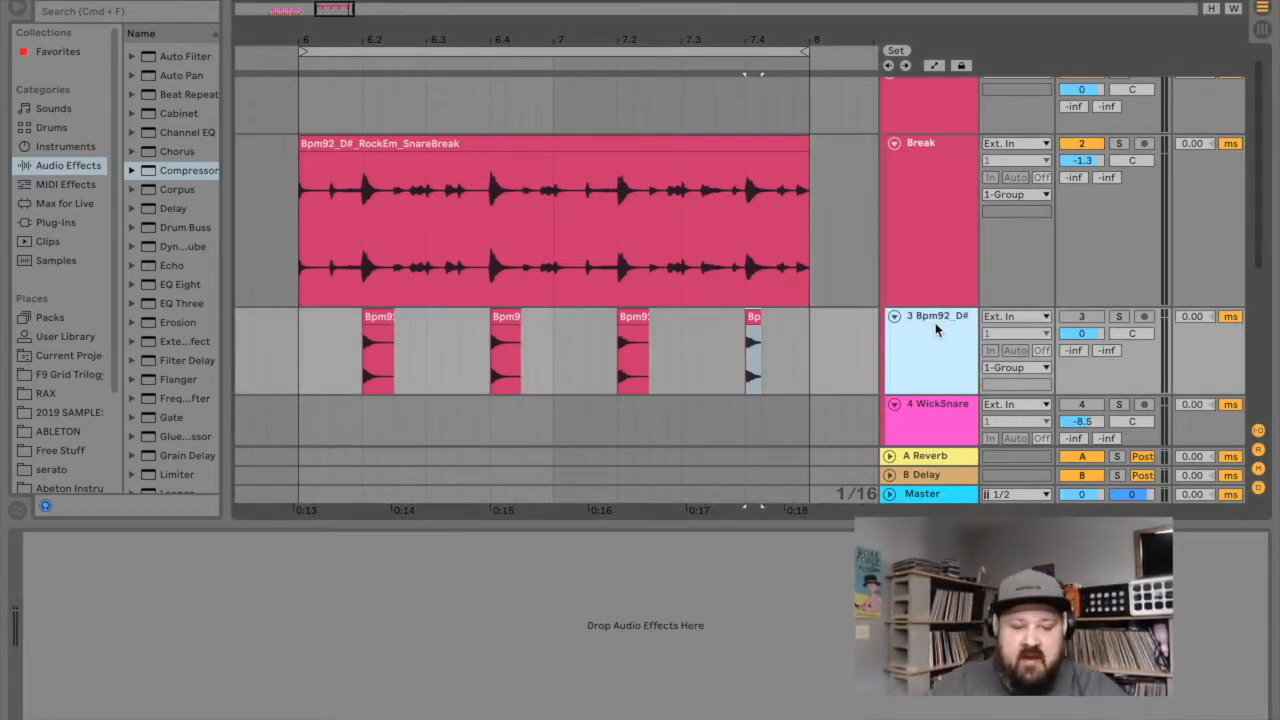
key("super+r")
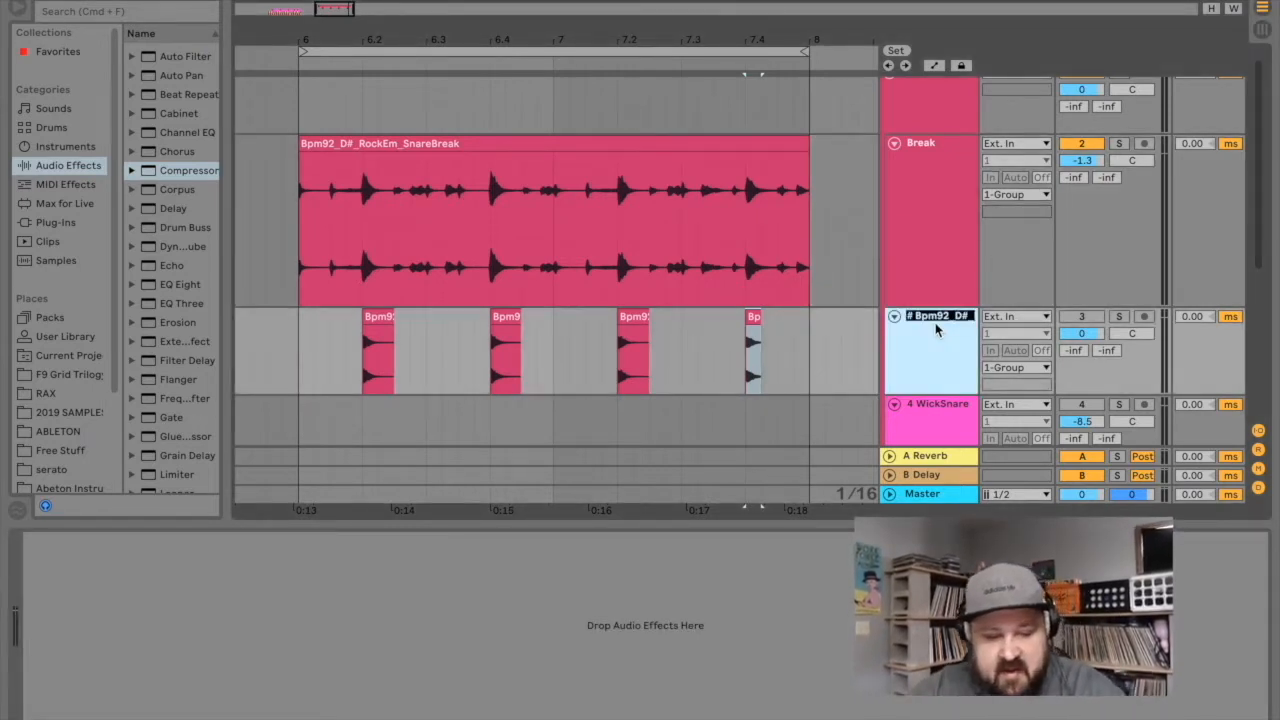
type("Snare Chain")
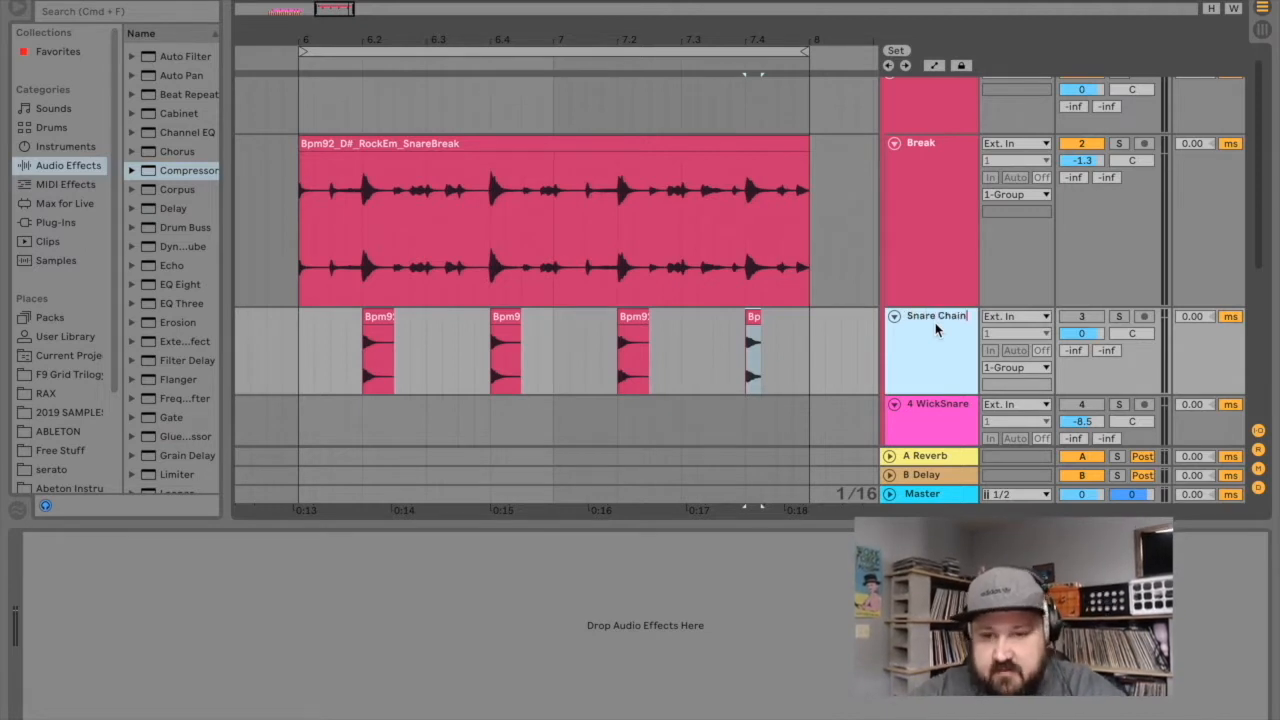
Color all four snare clips and the Snare Chain track yellow.
left_click(846, 356)
left_click_drag(848, 362, 266, 370)
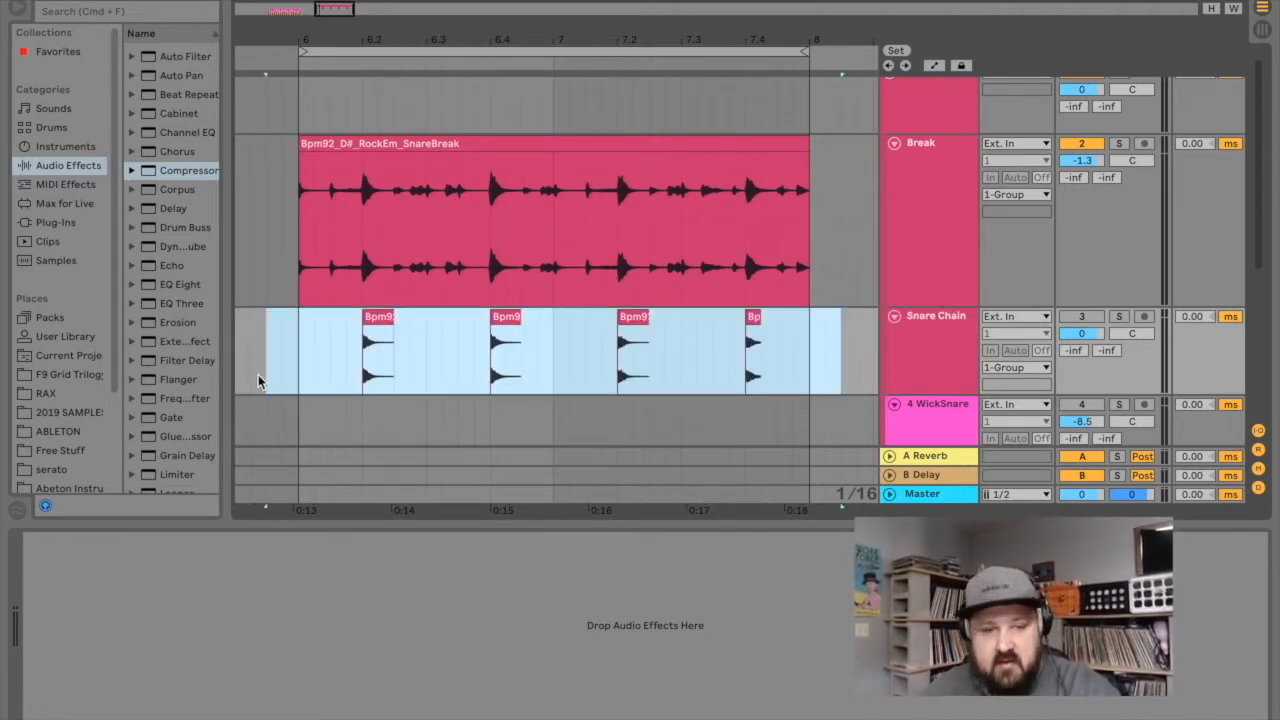
right_click(375, 316)
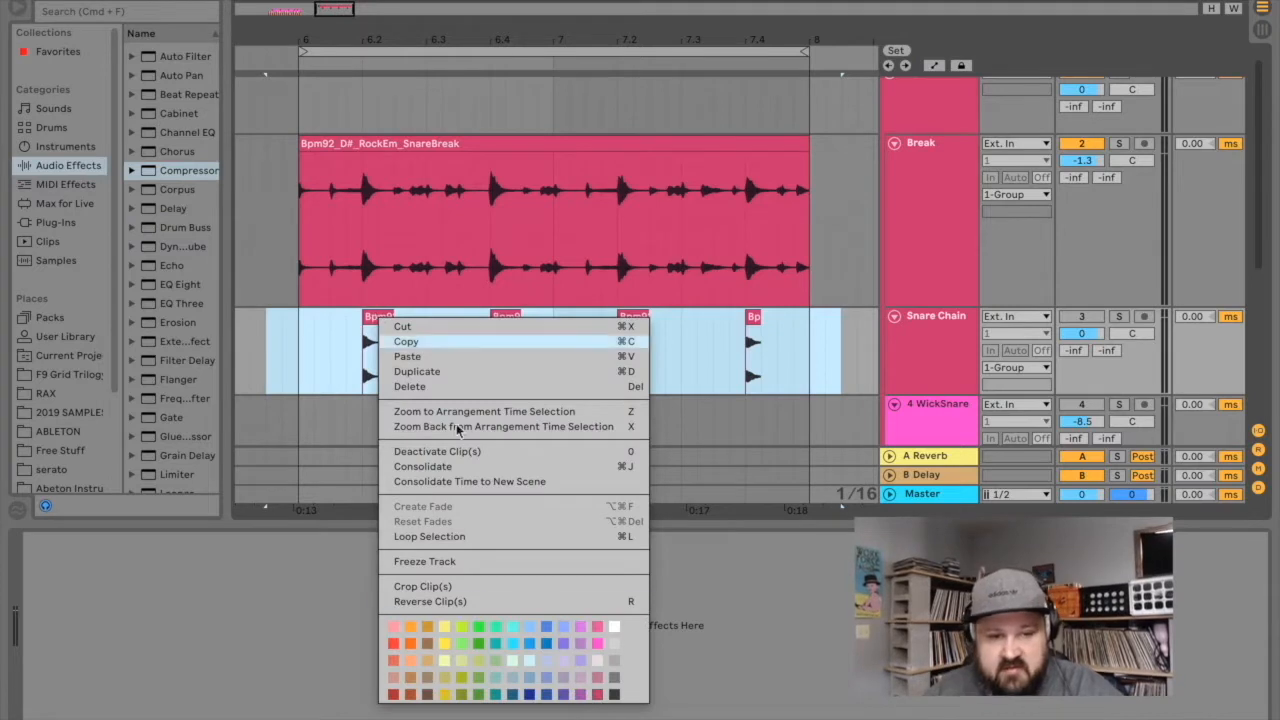
left_click(446, 626)
left_click(928, 336)
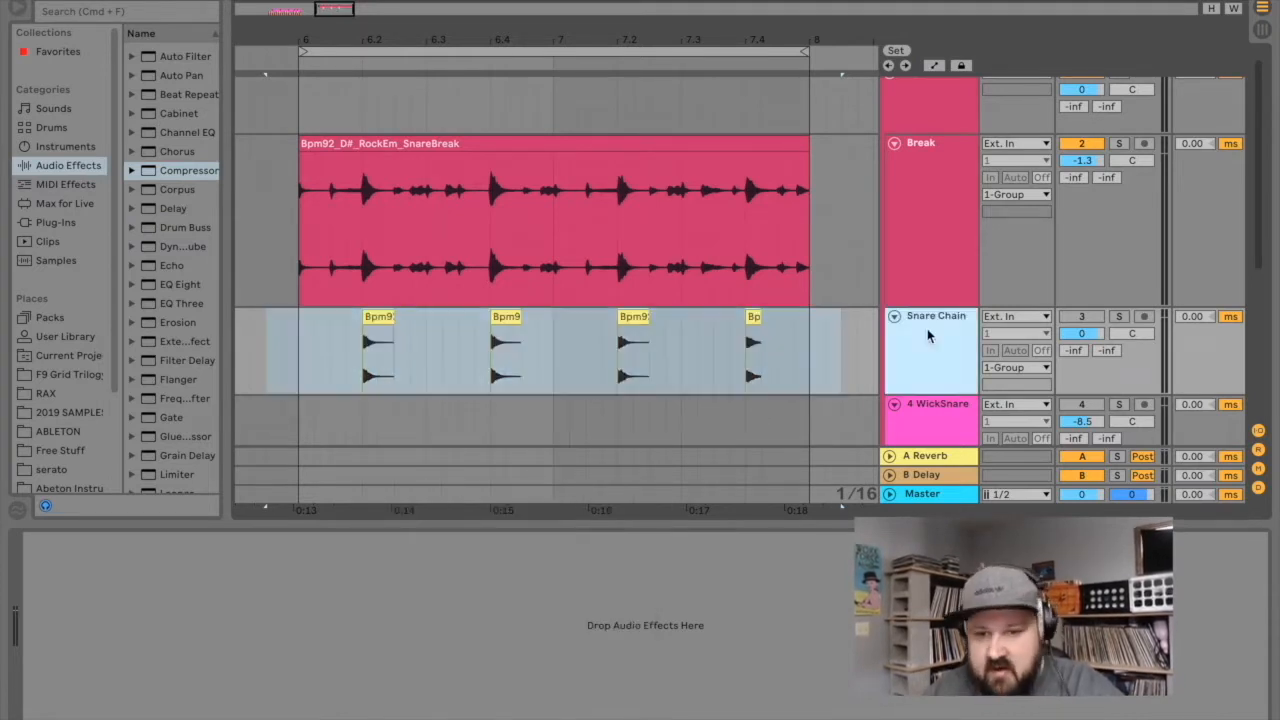
right_click(928, 336)
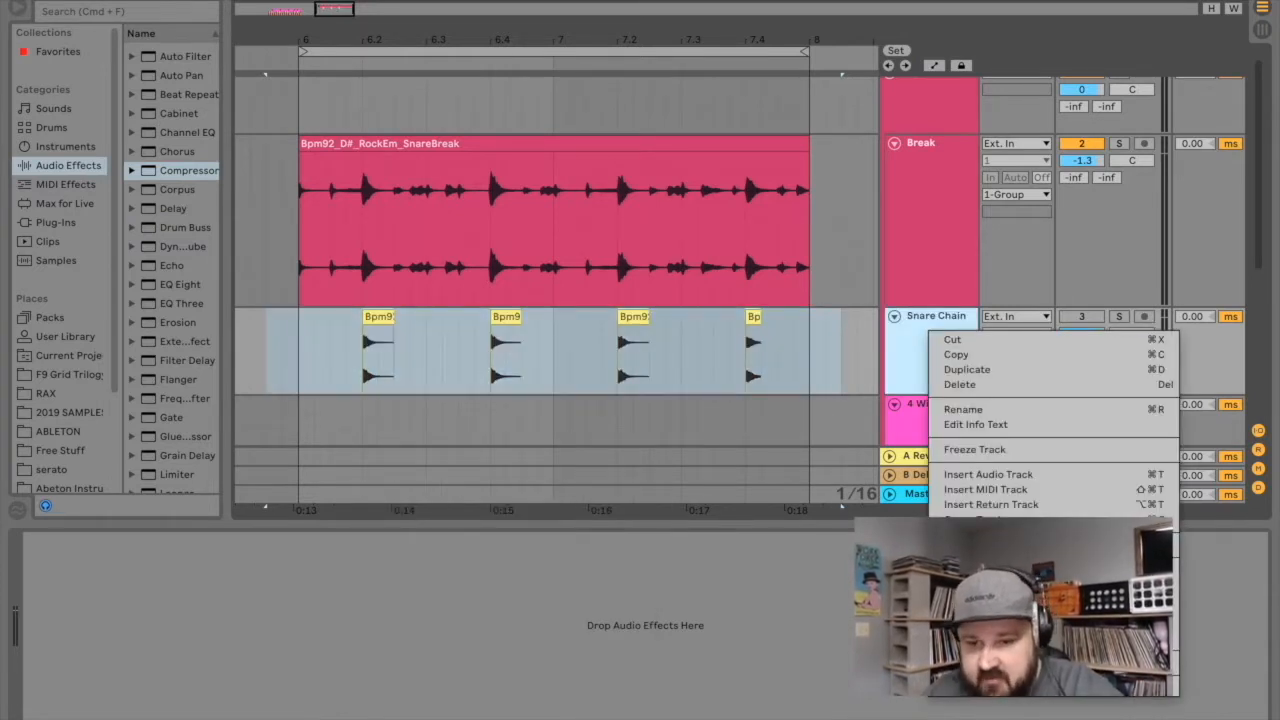
left_click(934, 323)
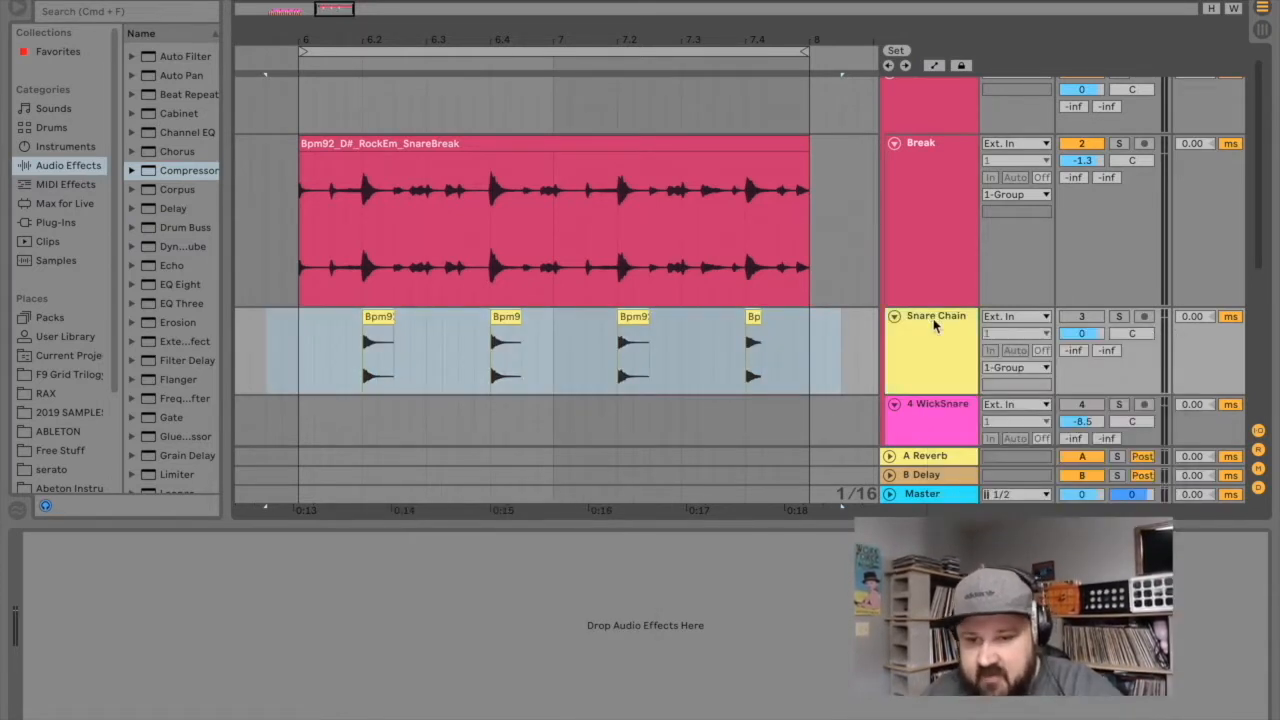
Set the Break compressor's sidechain source to Snare Chain and its attack to 0.01 ms.
left_click(297, 389)
left_click(926, 152)
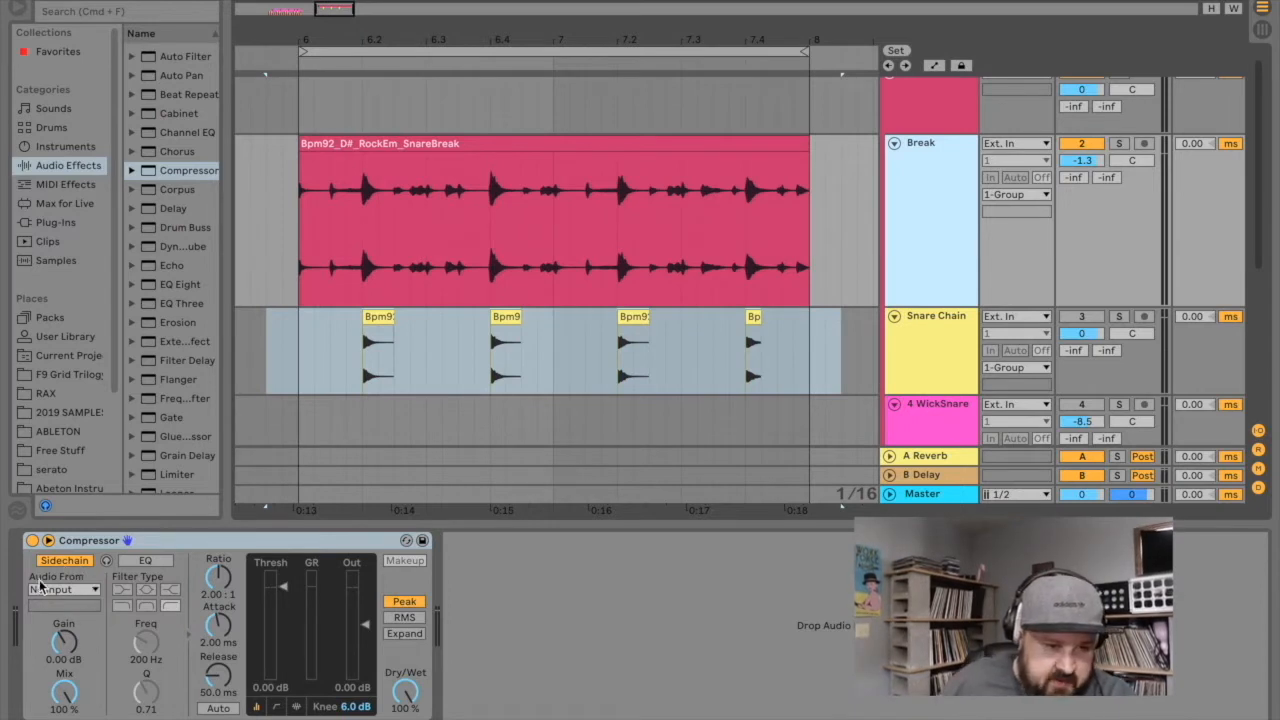
left_click(85, 592)
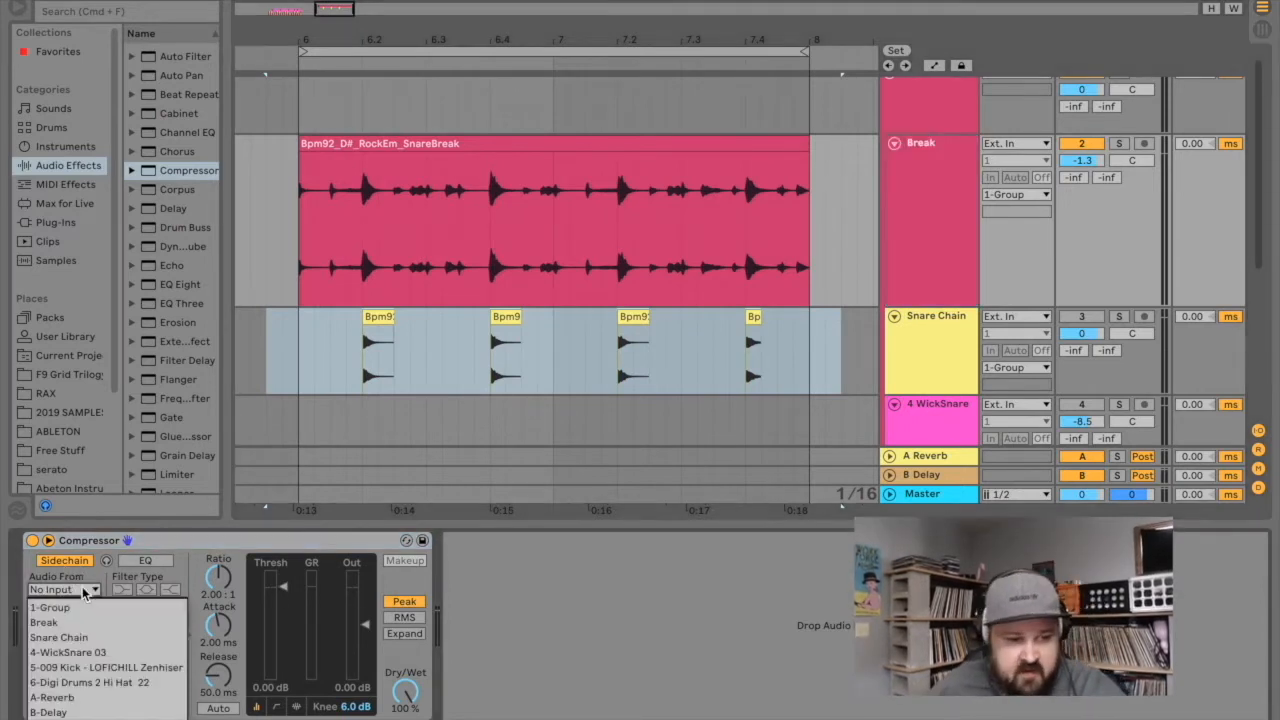
left_click(90, 640)
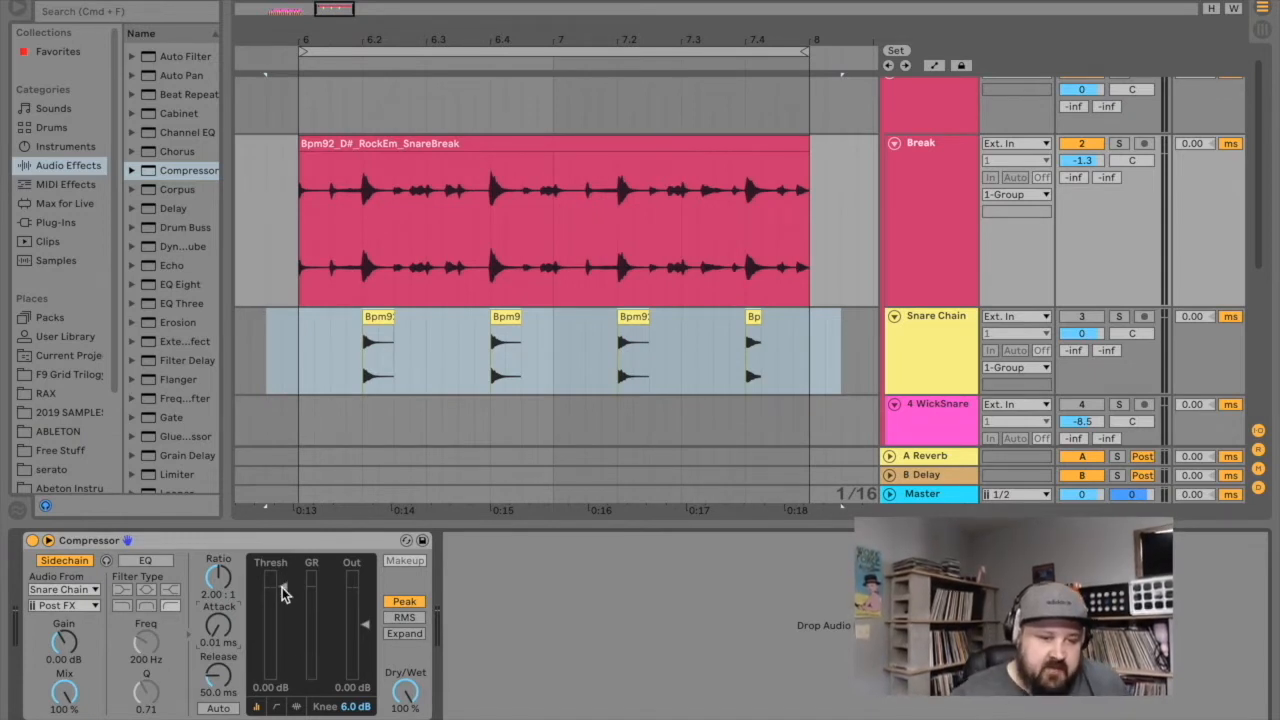
Try several threshold settings on the Break compressor, between about -24.7 dB and 2.33 dB.
left_click_drag(283, 592, 283, 598)
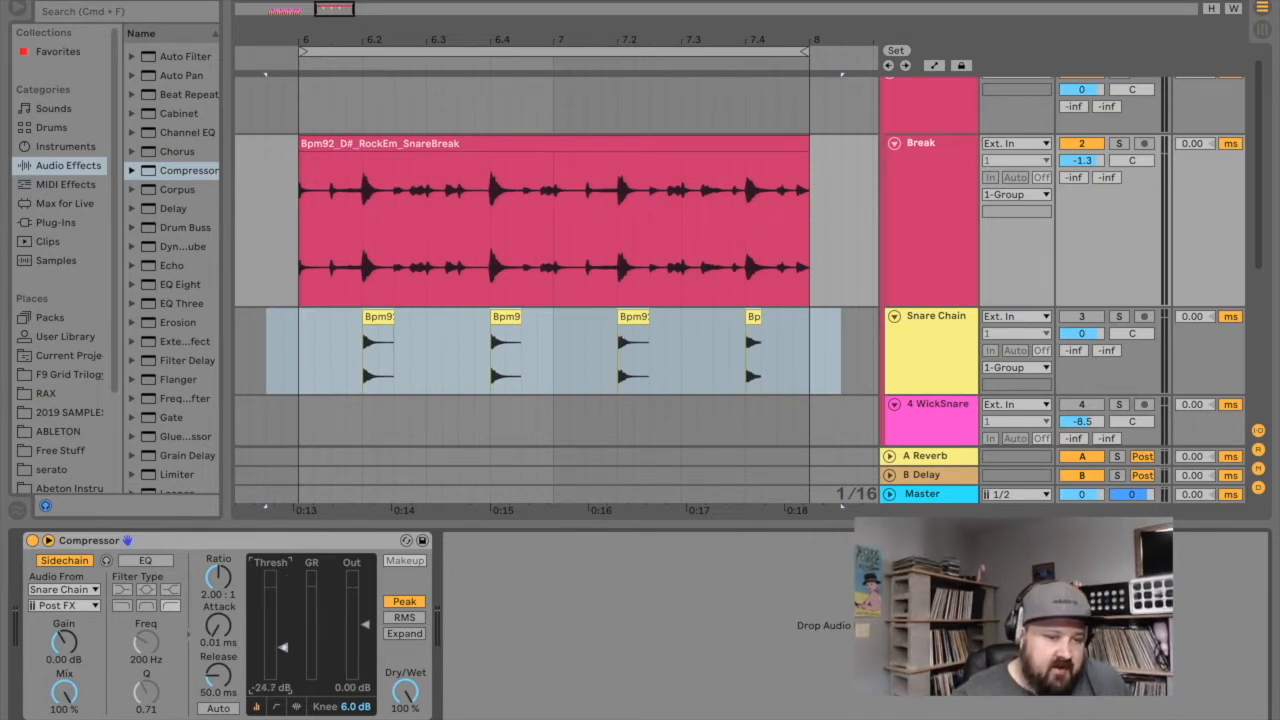
left_click_drag(283, 629, 283, 598)
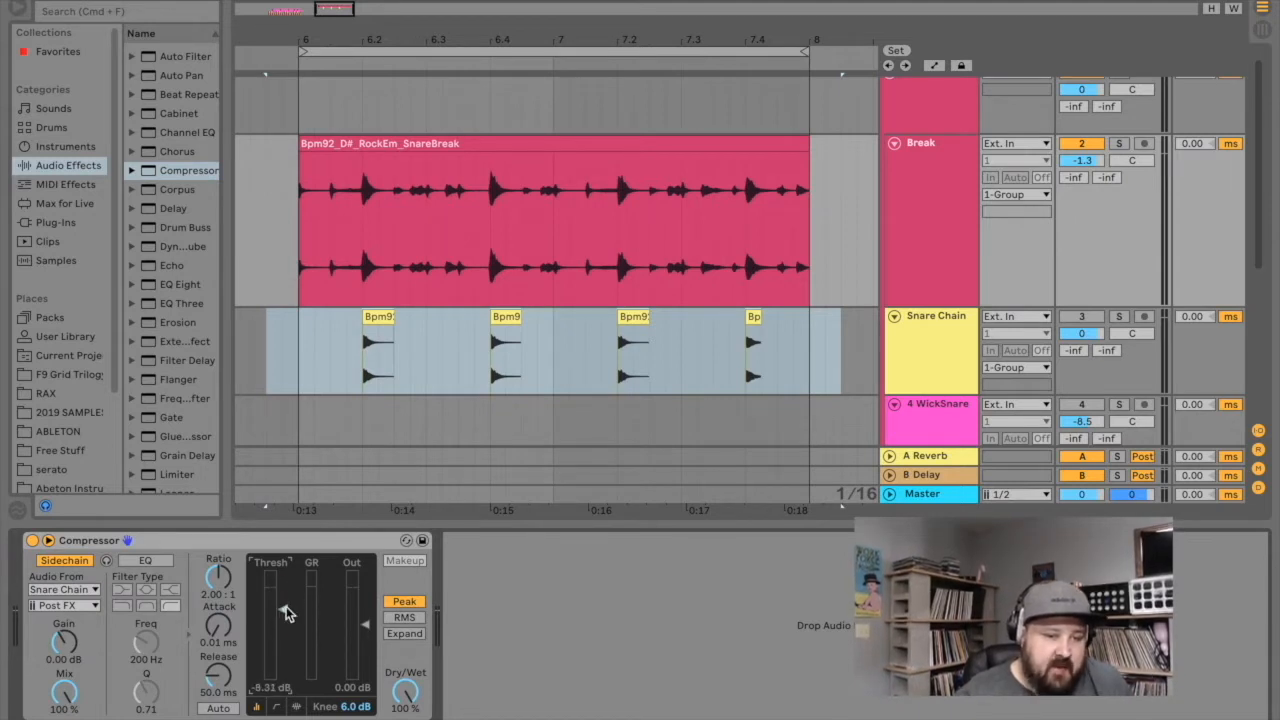
left_click_drag(283, 595, 283, 580)
left_click(300, 385)
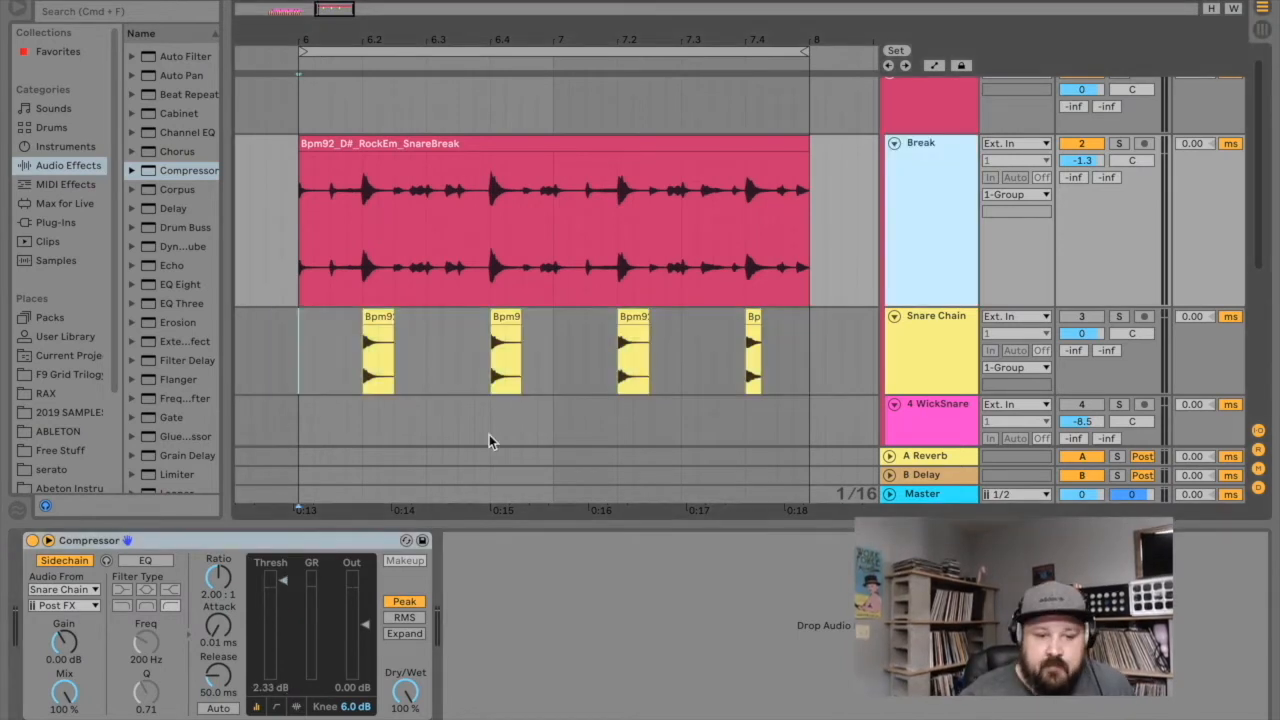
left_click_drag(283, 580, 283, 610)
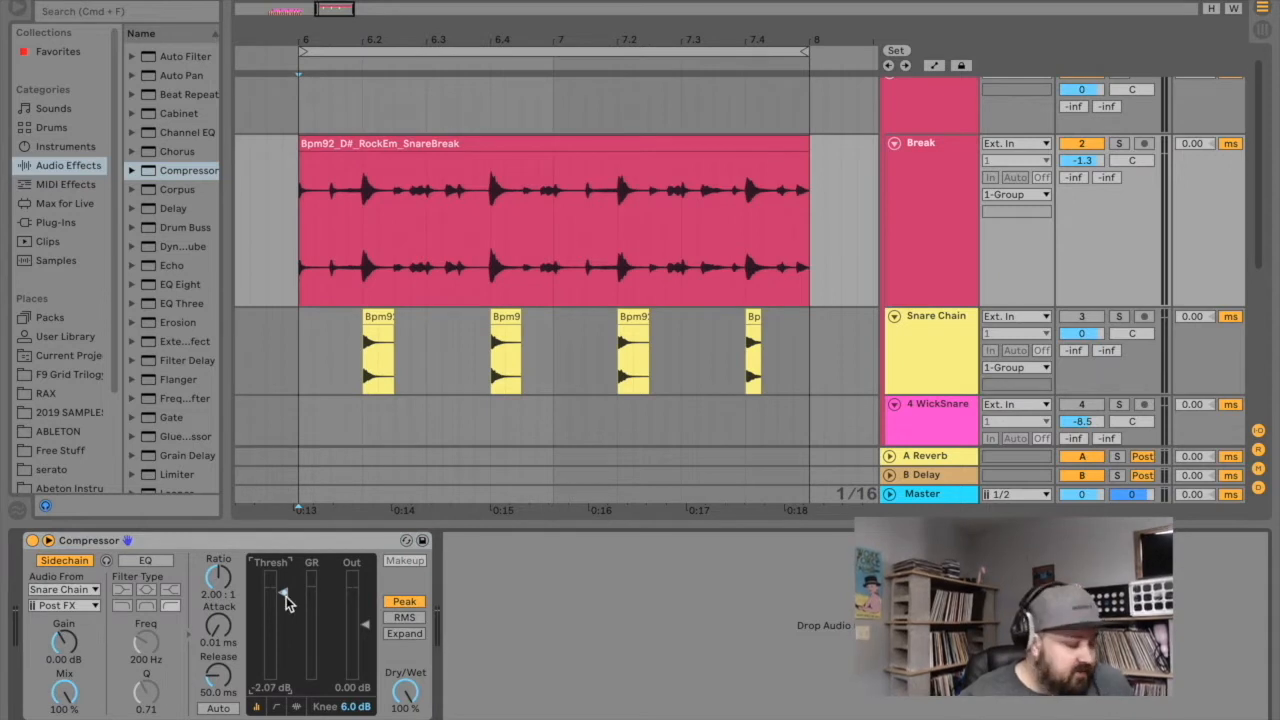
left_click_drag(285, 600, 284, 582)
Play the break from bar 6 and lower the compressor's threshold to about -38.9 dB.
left_click(297, 318)
key("space")
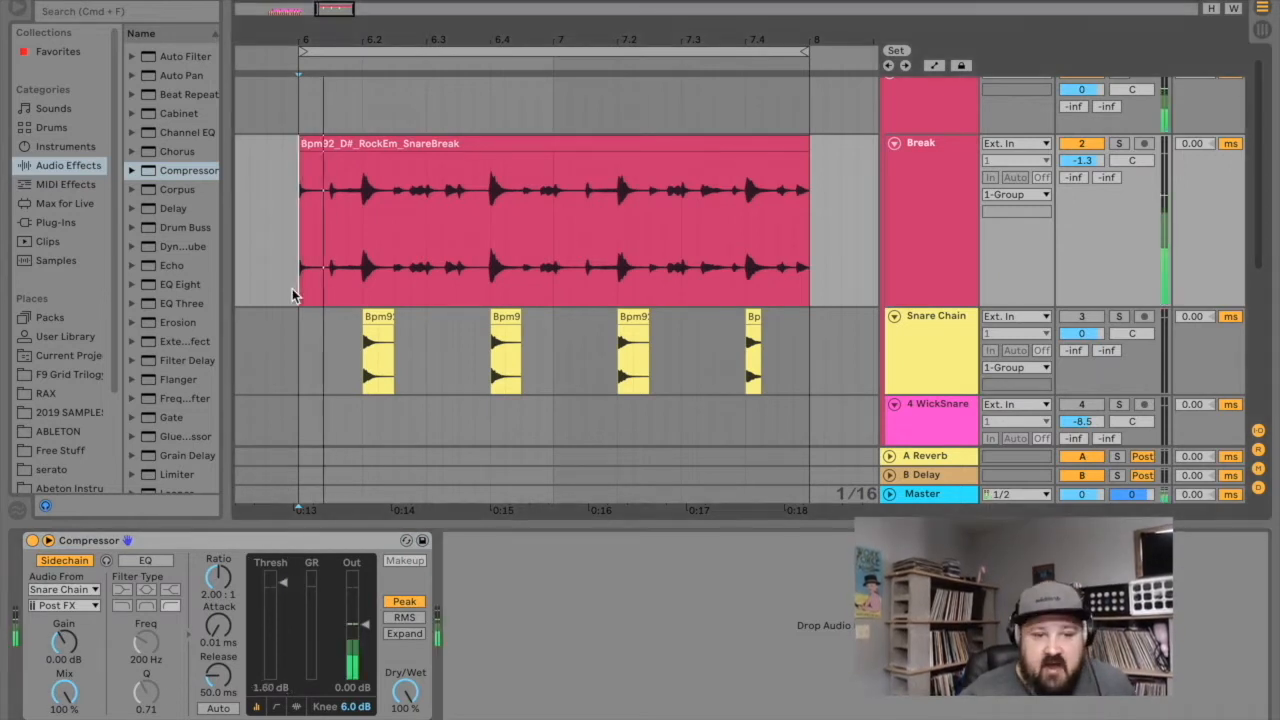
left_click_drag(284, 582, 283, 661)
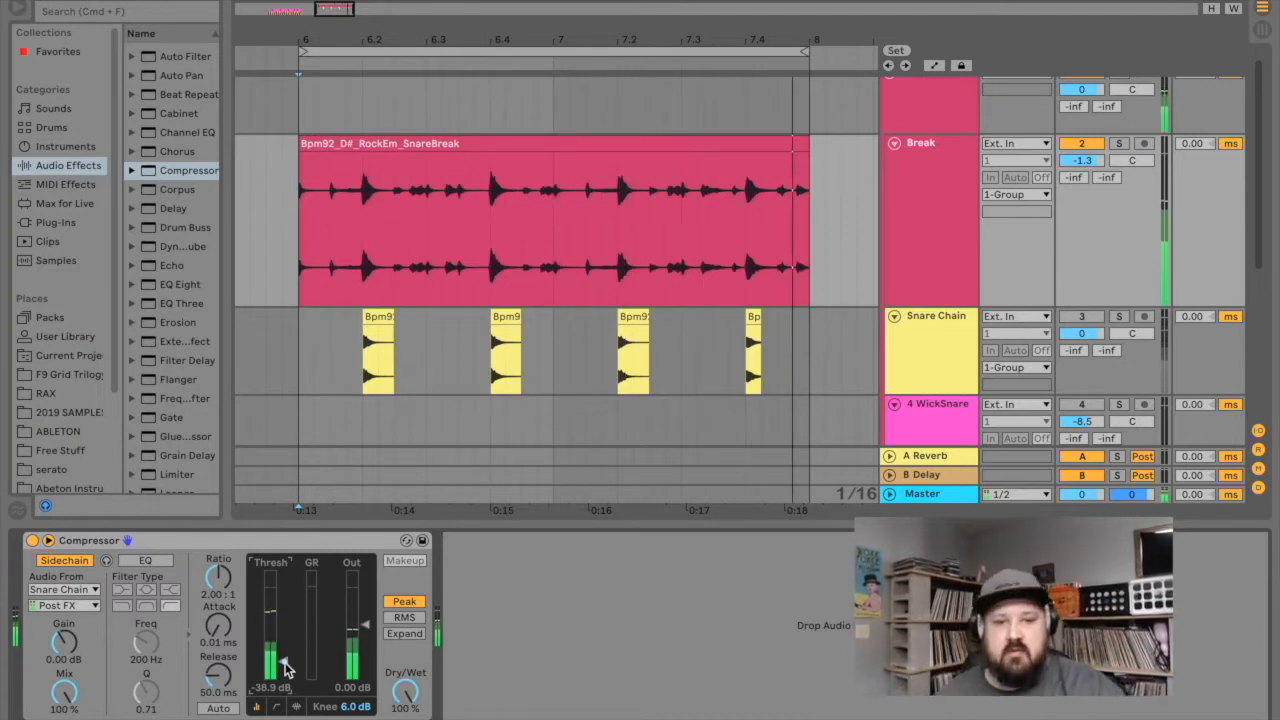
Play the break from just after beat 7.3 and raise the compressor's threshold to about -33.1 dB.
key("space")
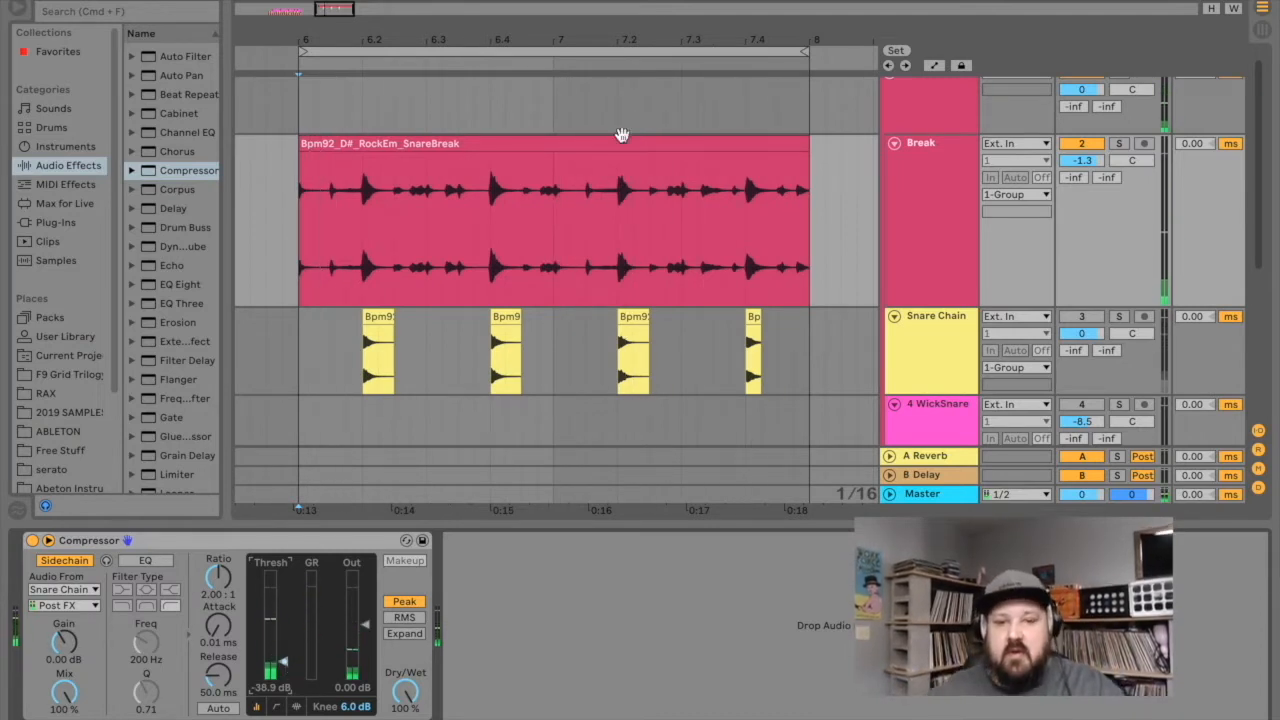
left_click_drag(717, 34, 712, 130)
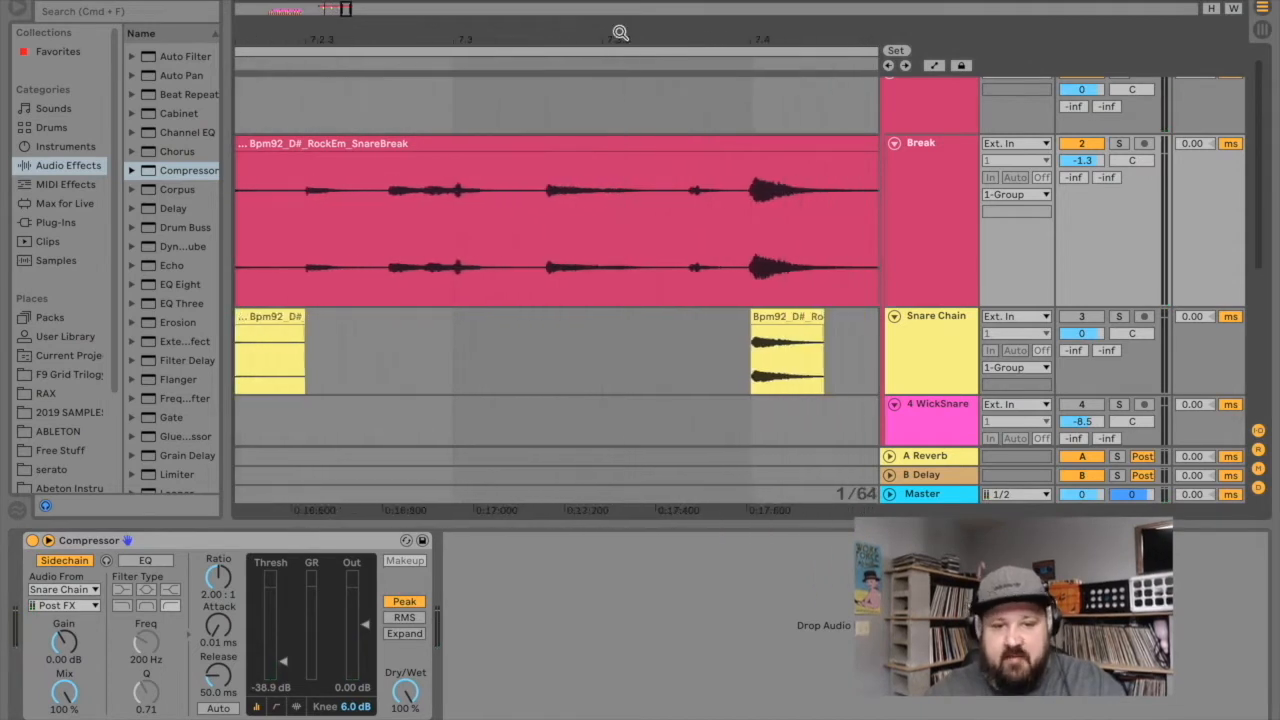
left_click(530, 240)
key("space")
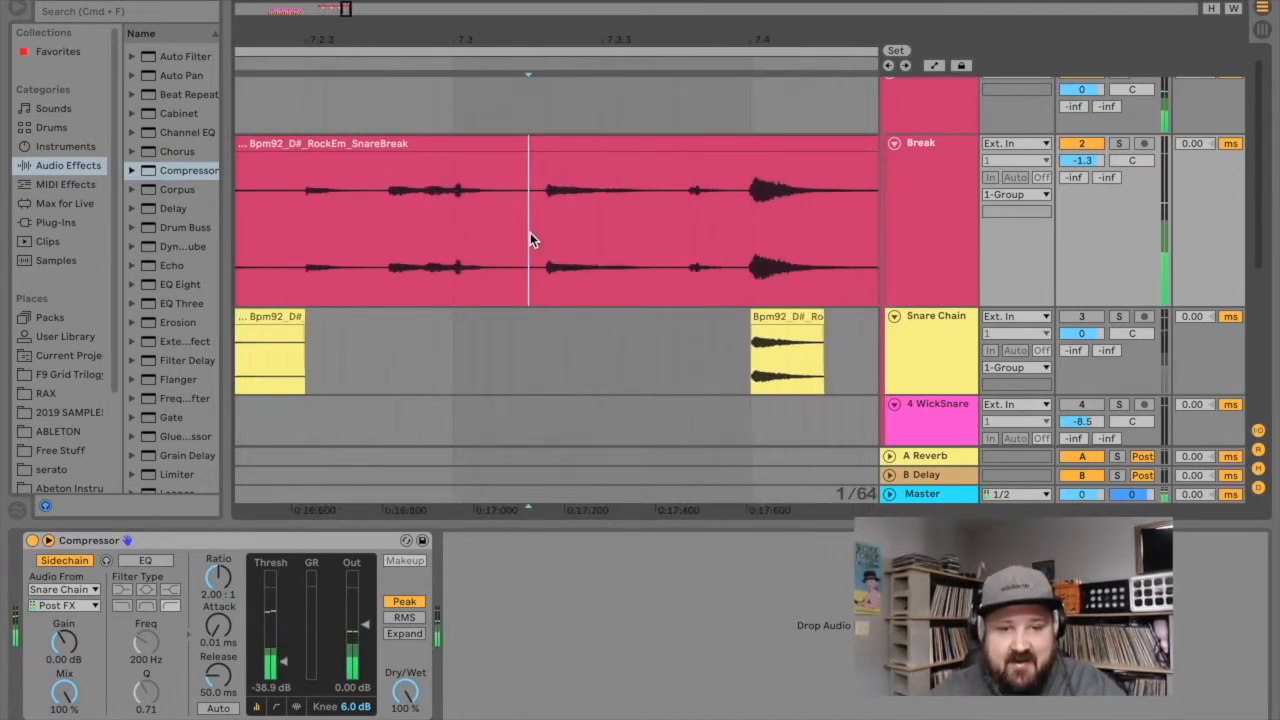
left_click(546, 231)
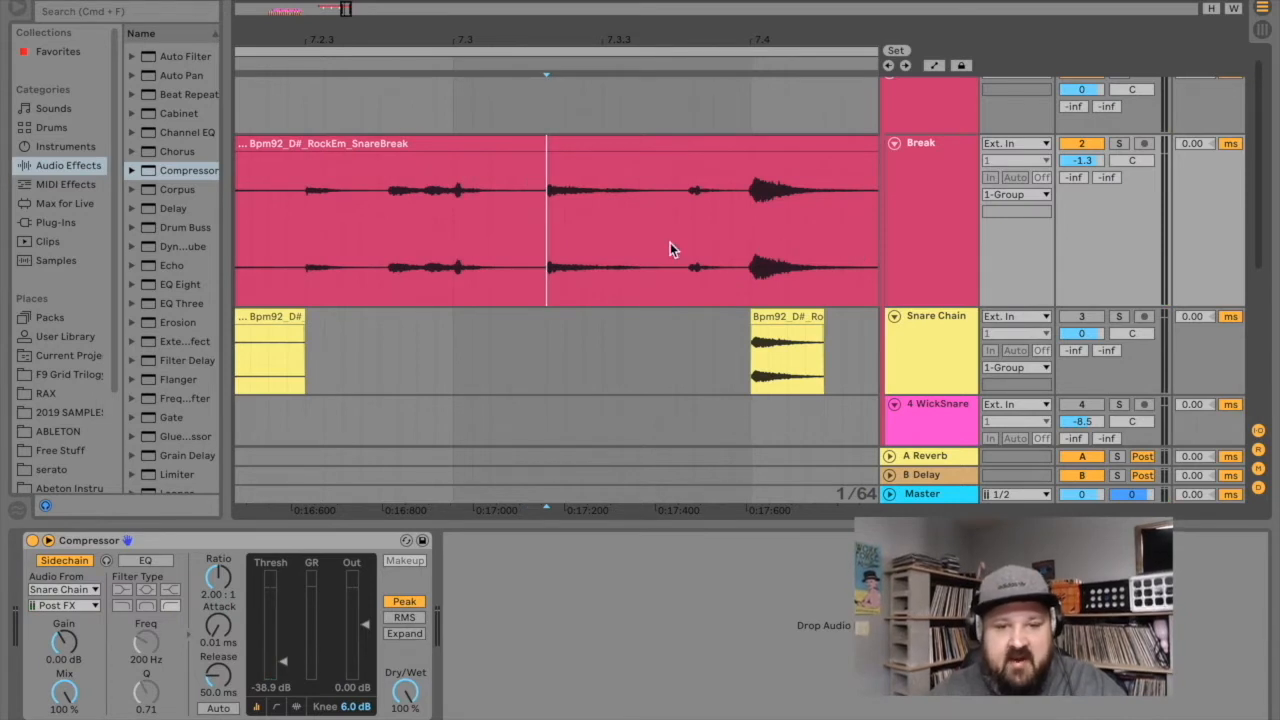
key("space")
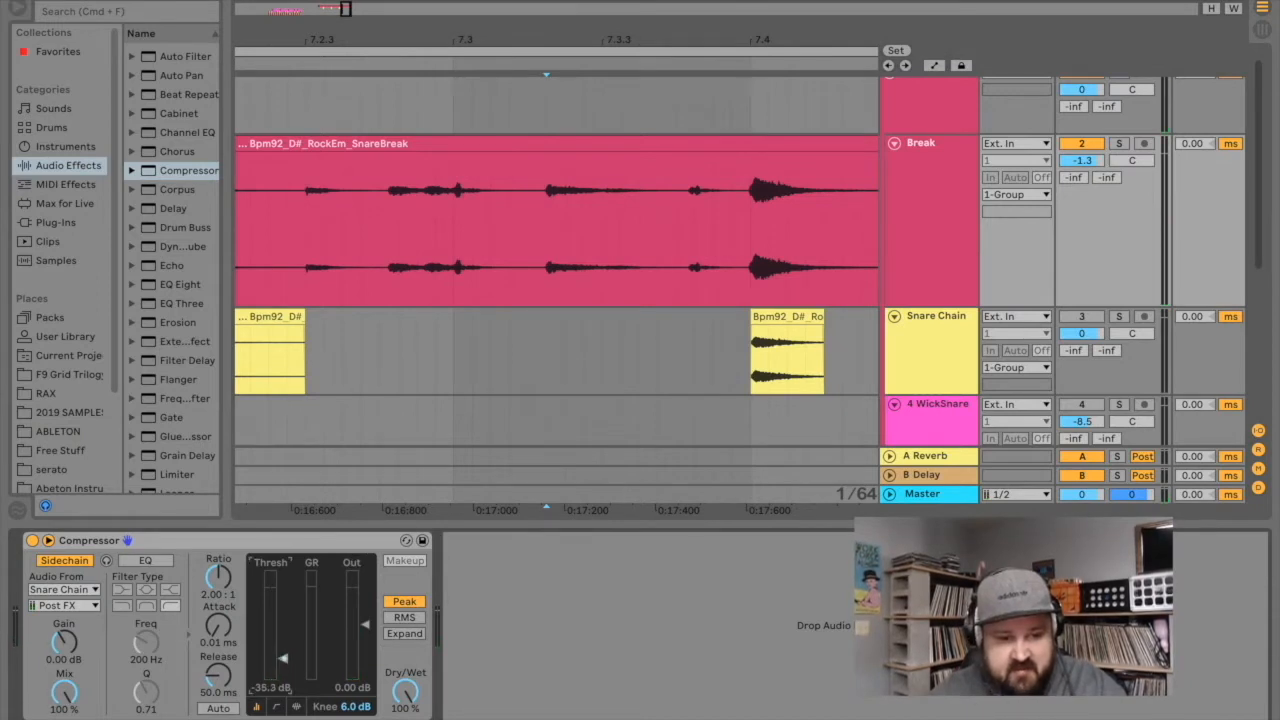
key("space")
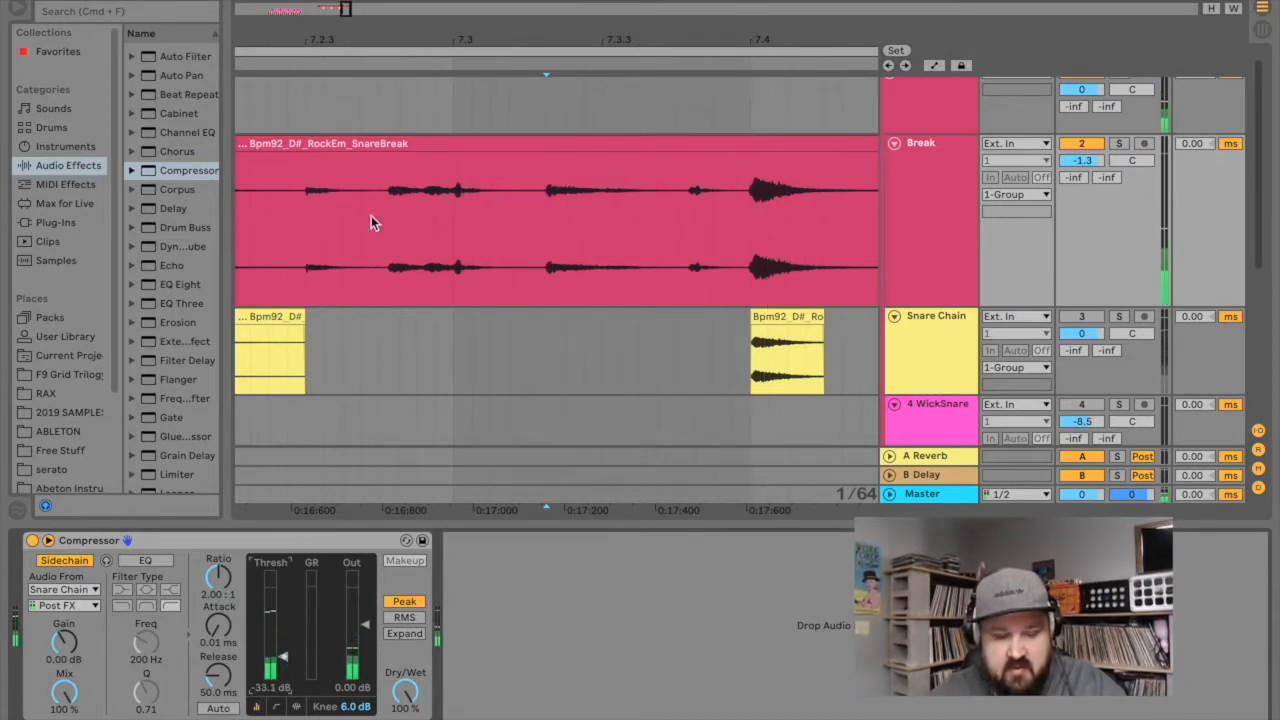
left_click_drag(369, 41, 487, 22)
key("space")
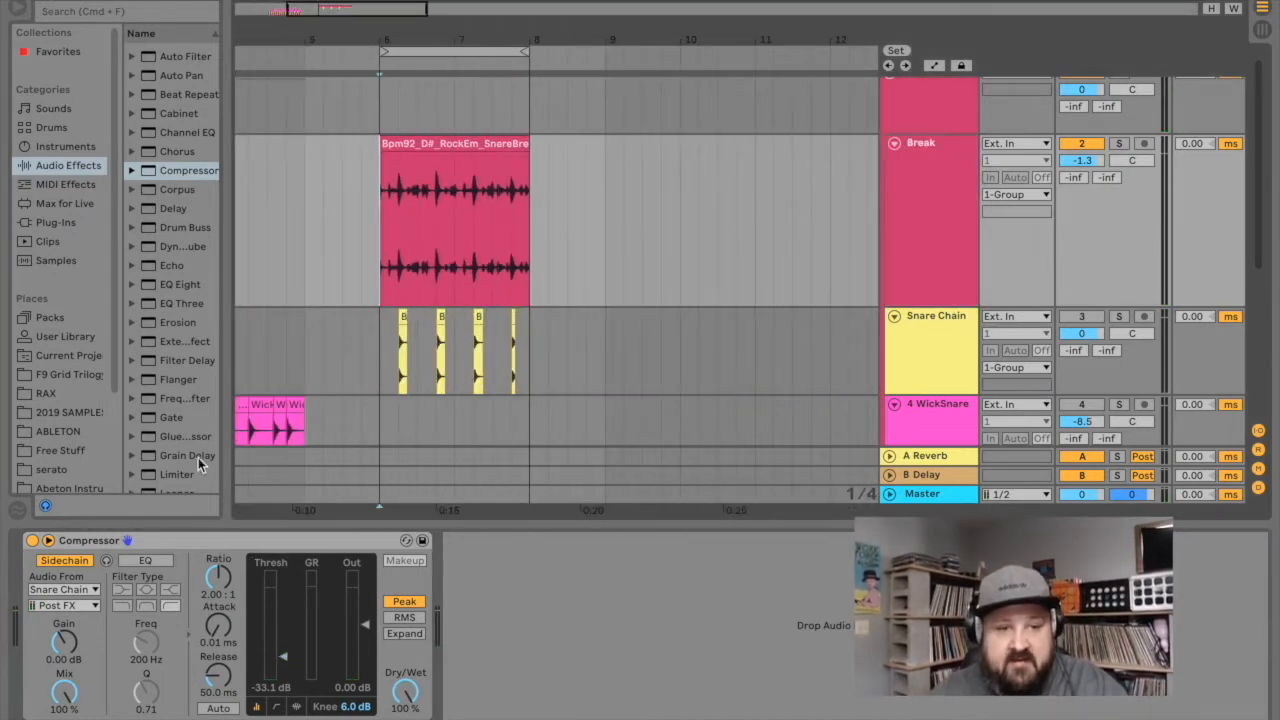
Play the break with the compressor bypassed and with it re-enabled to compare the snare hits.
left_click(32, 541)
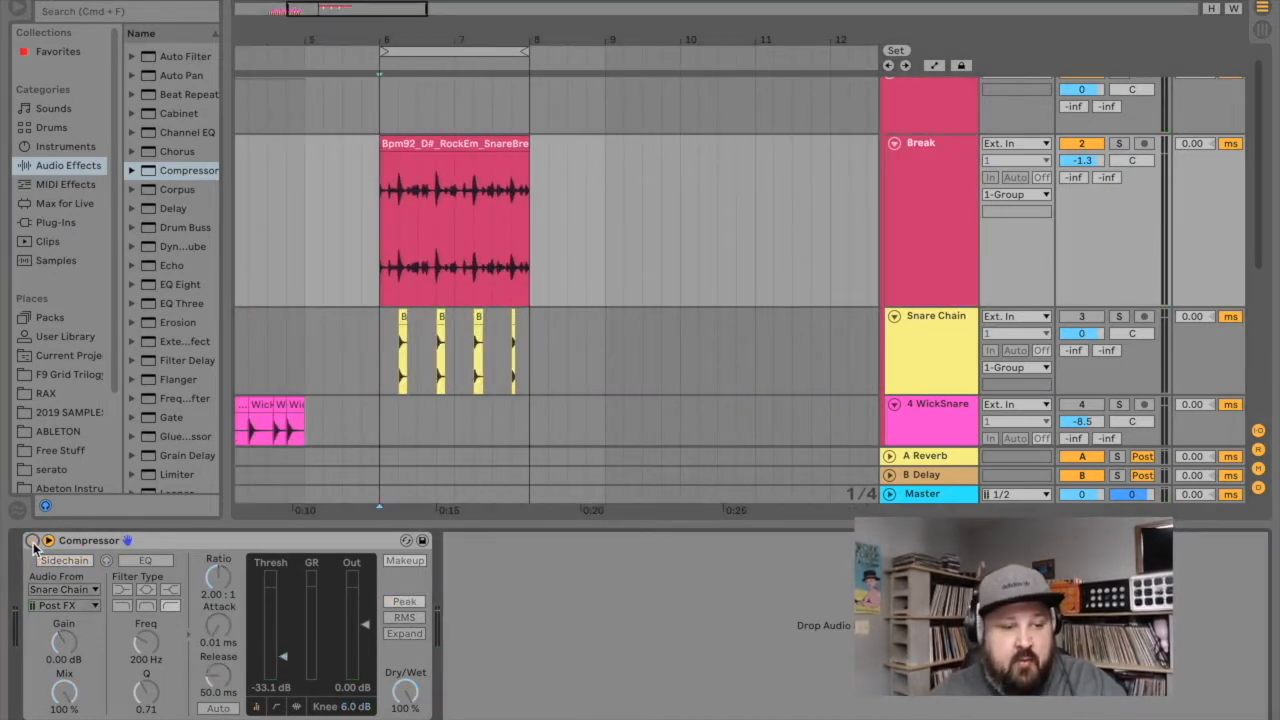
key("space")
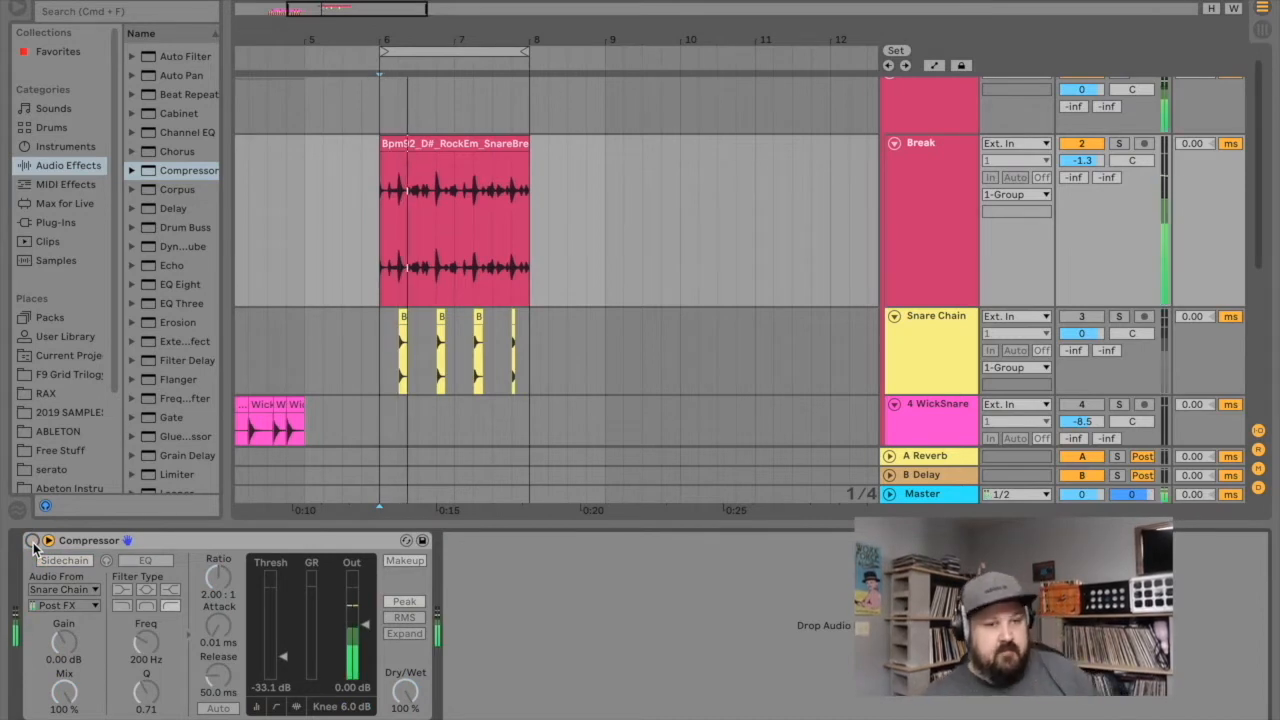
left_click(32, 541)
key("space")
key("space")
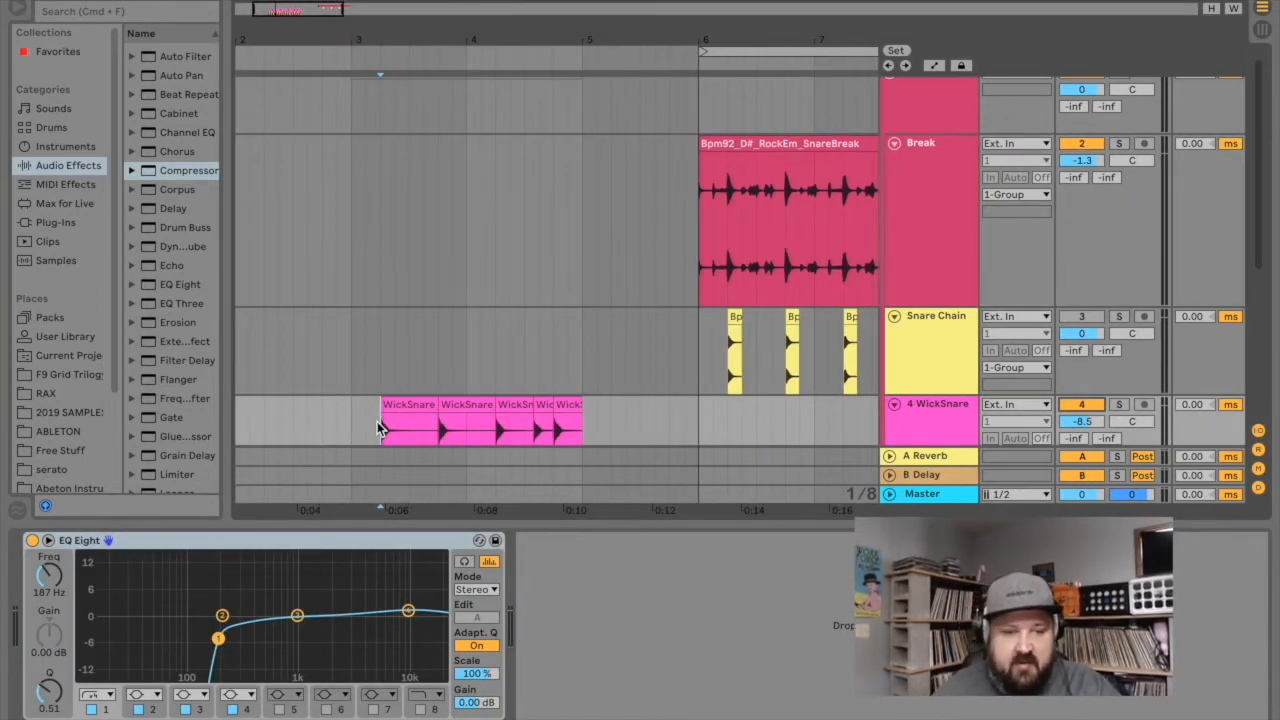
Copy the WickSnare clips spanning bars 3 to 5 to bar 6 on the same track and play them with the break.
key("space")
left_click_drag(347, 426, 590, 413)
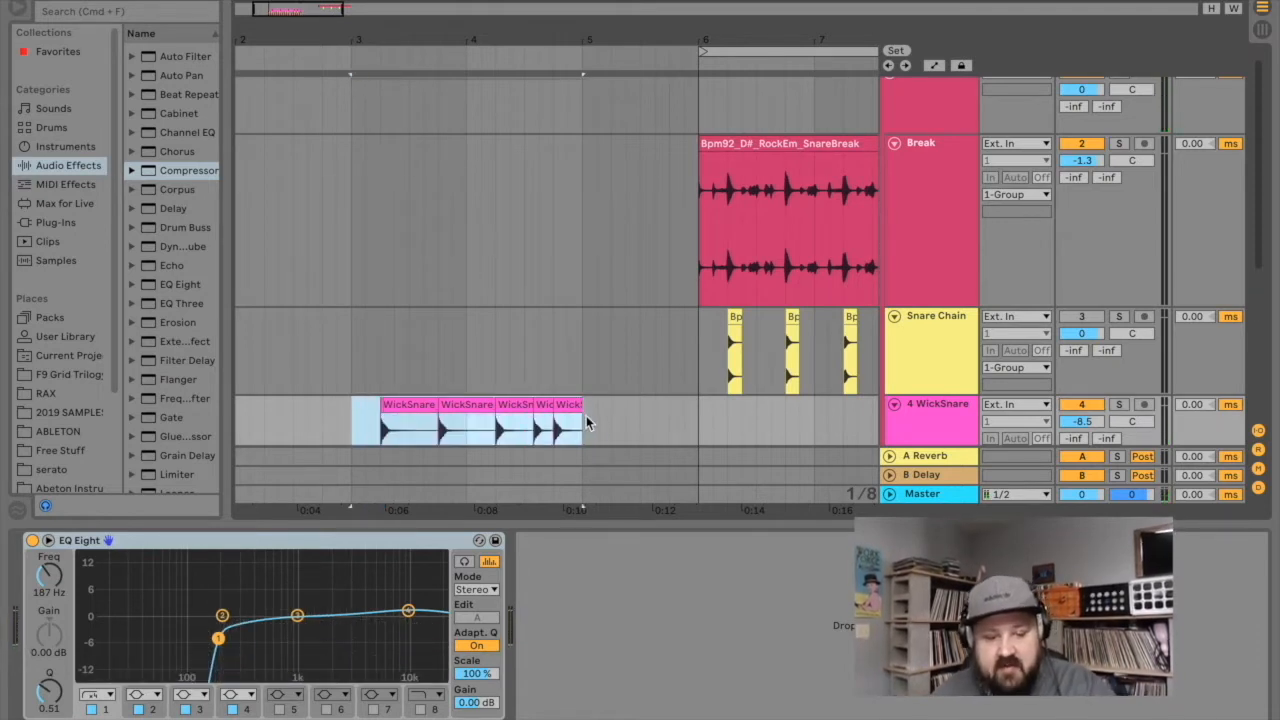
left_click(697, 421)
left_click(358, 404)
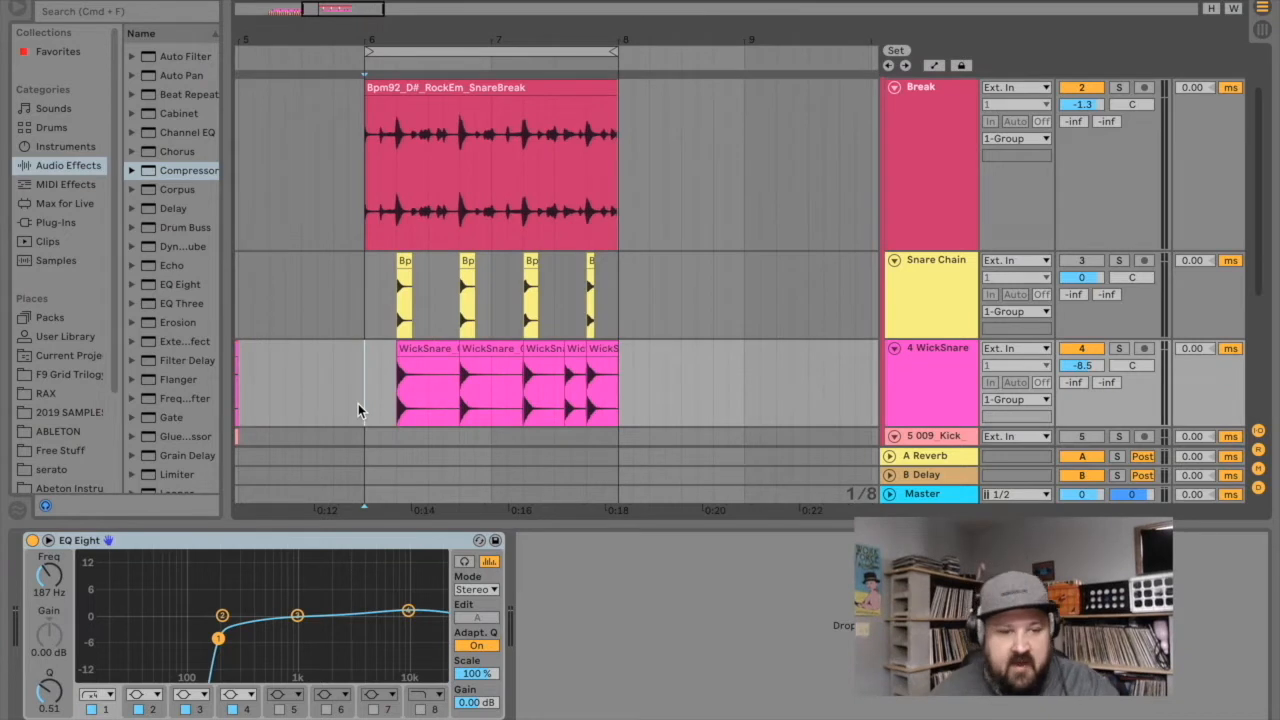
key("space")
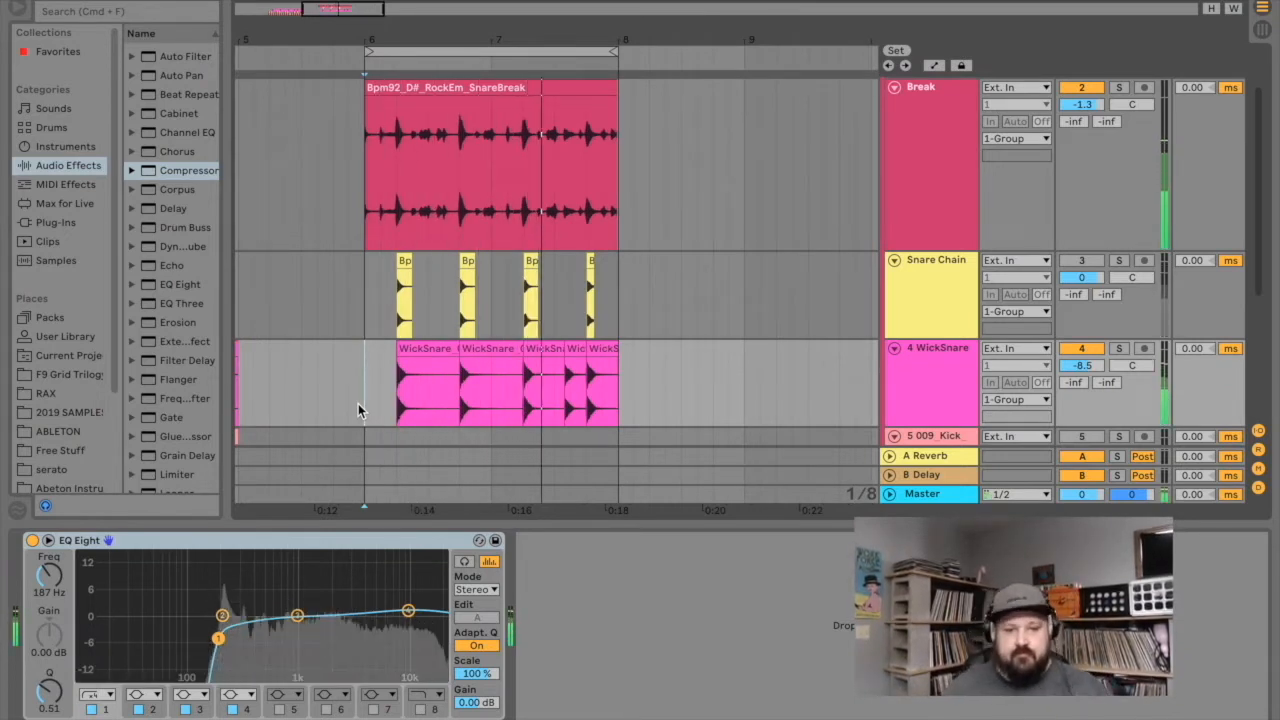
key("space")
Lower the gain of the WickSnare clip just before beat 7.4 to -1.86 dB and play from beat 7.2.
left_click(590, 133)
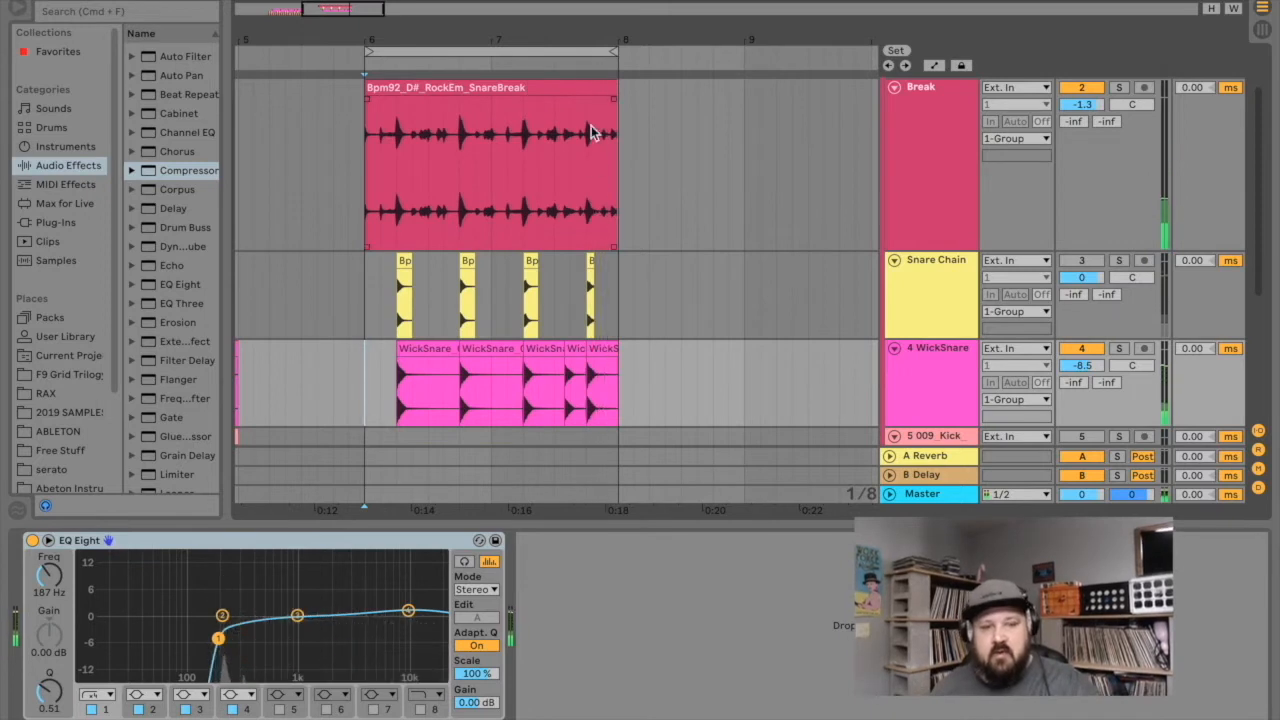
left_click_drag(594, 40, 594, 62)
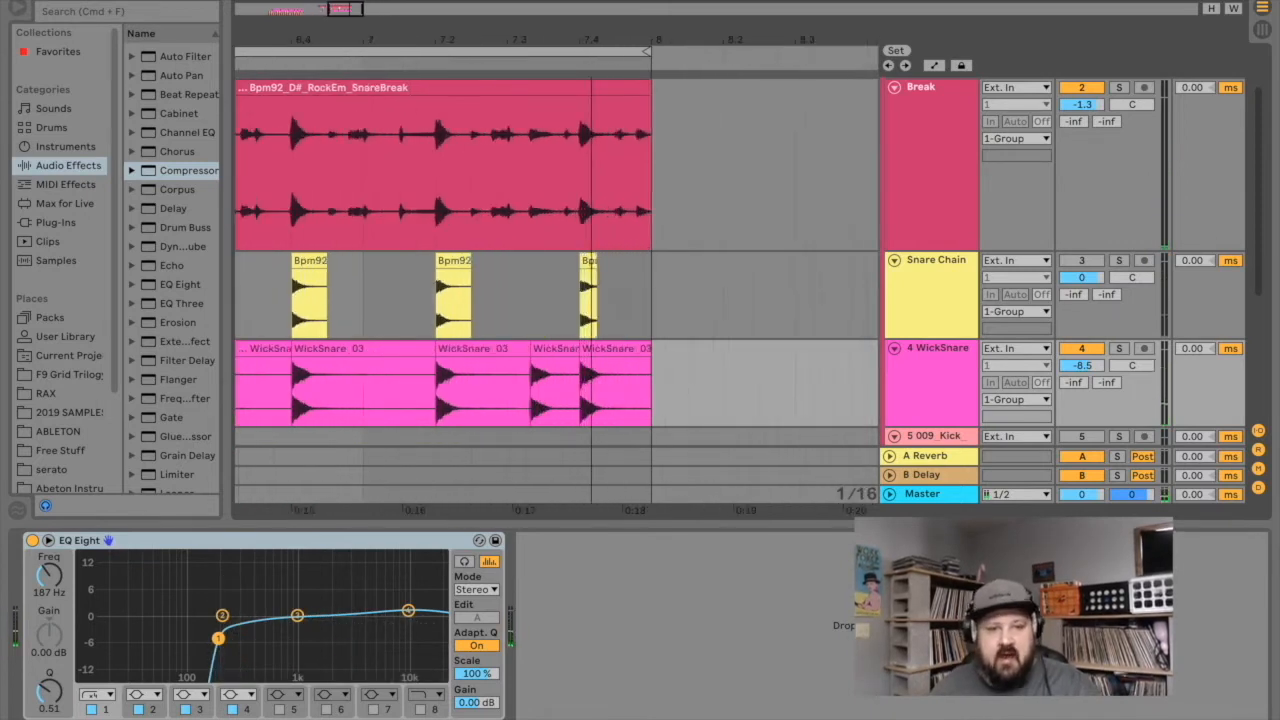
left_click(609, 351)
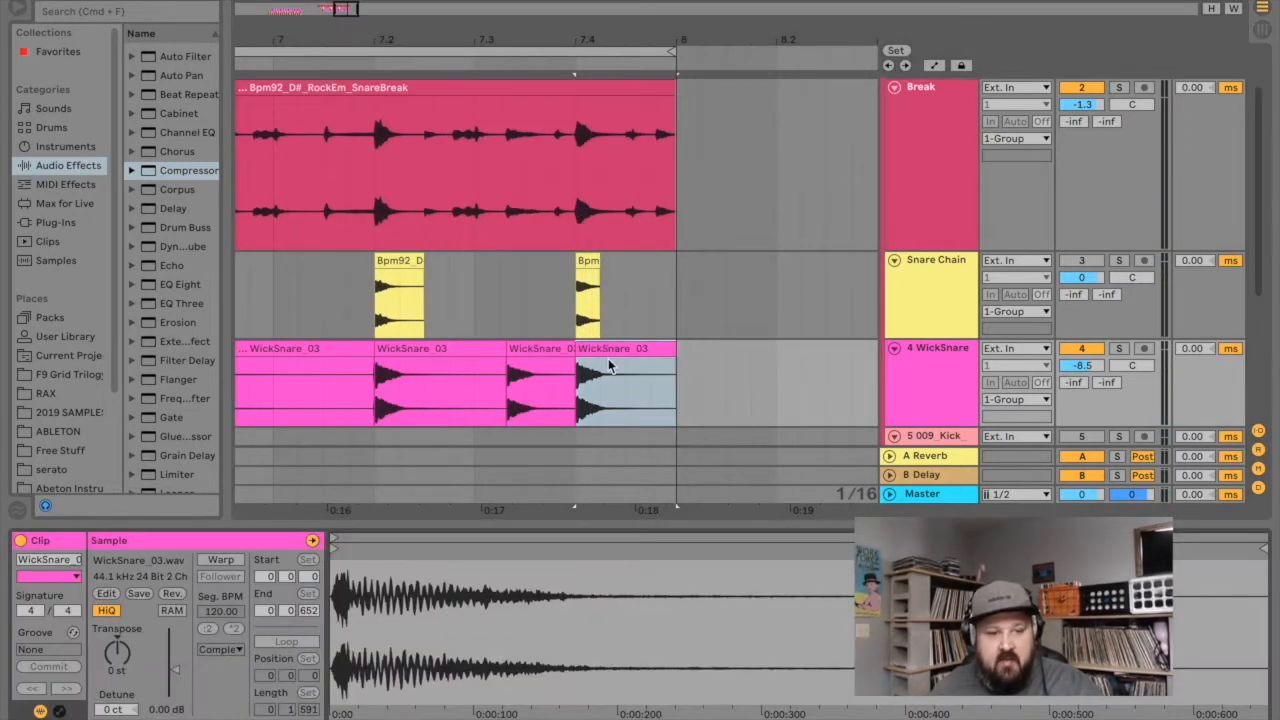
left_click(528, 350)
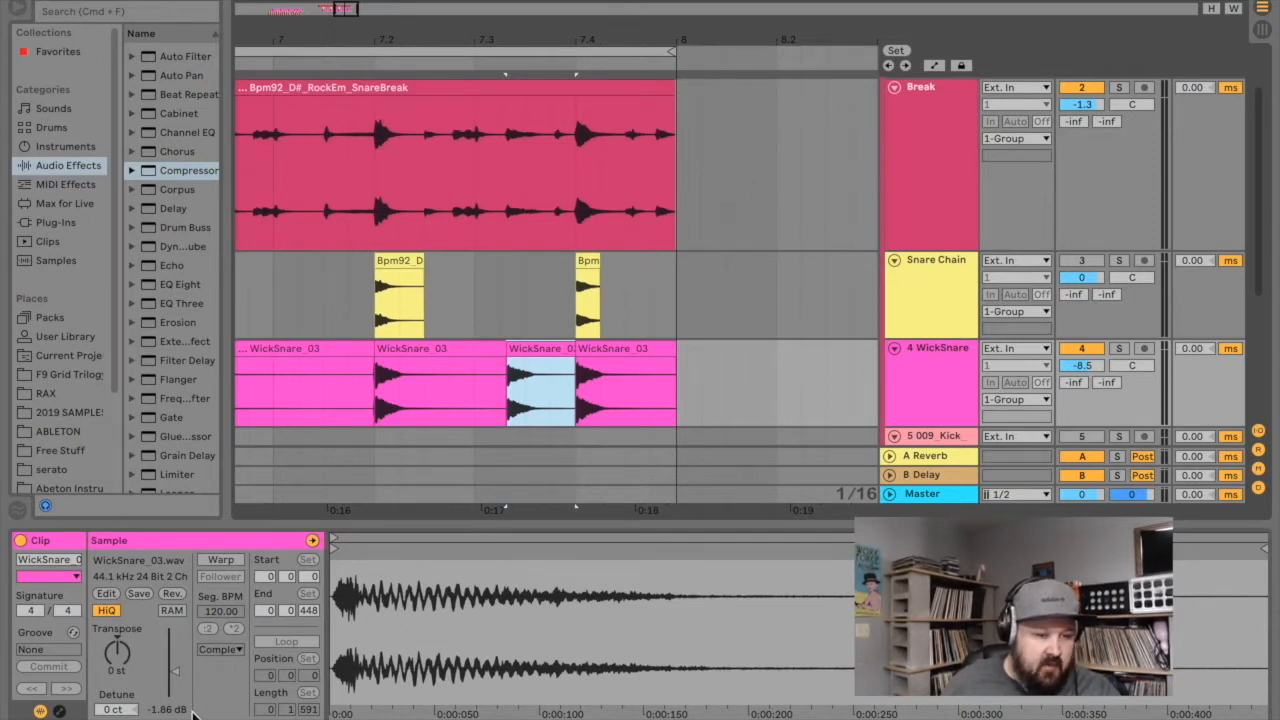
left_click(370, 406)
key("space")
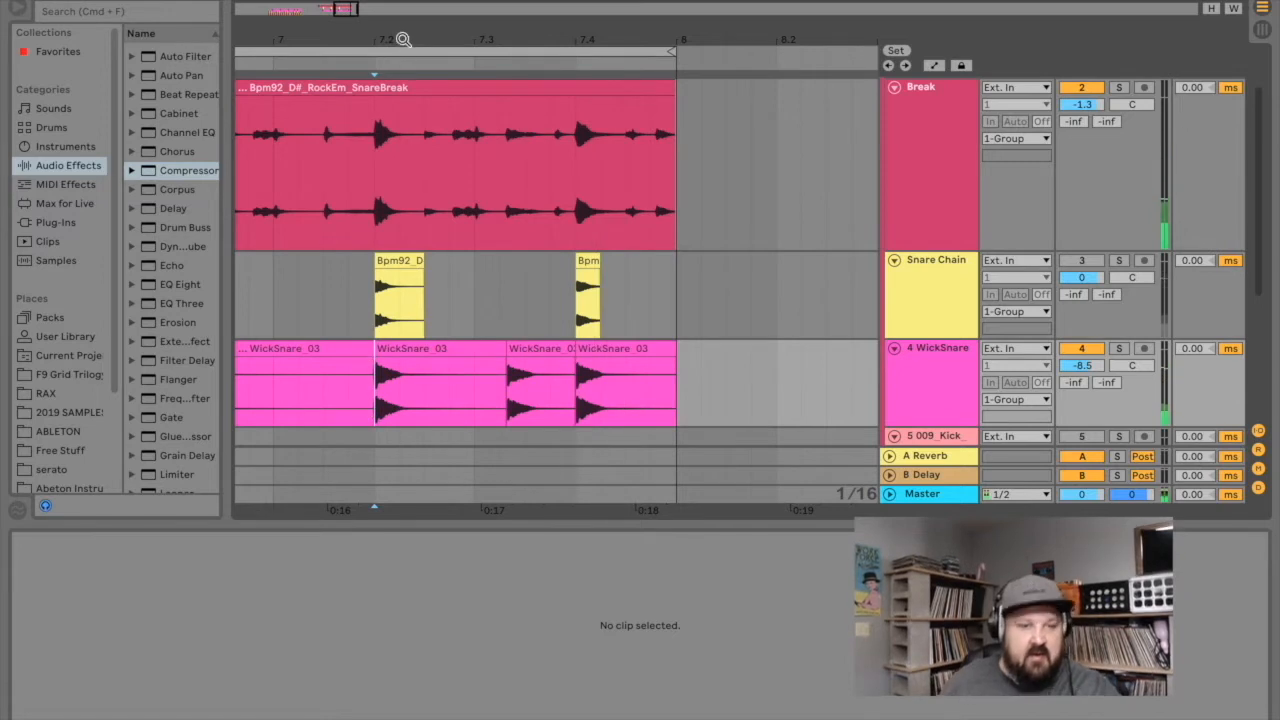
left_click_drag(402, 40, 402, 28)
left_click_drag(482, 38, 568, 37)
key("space")
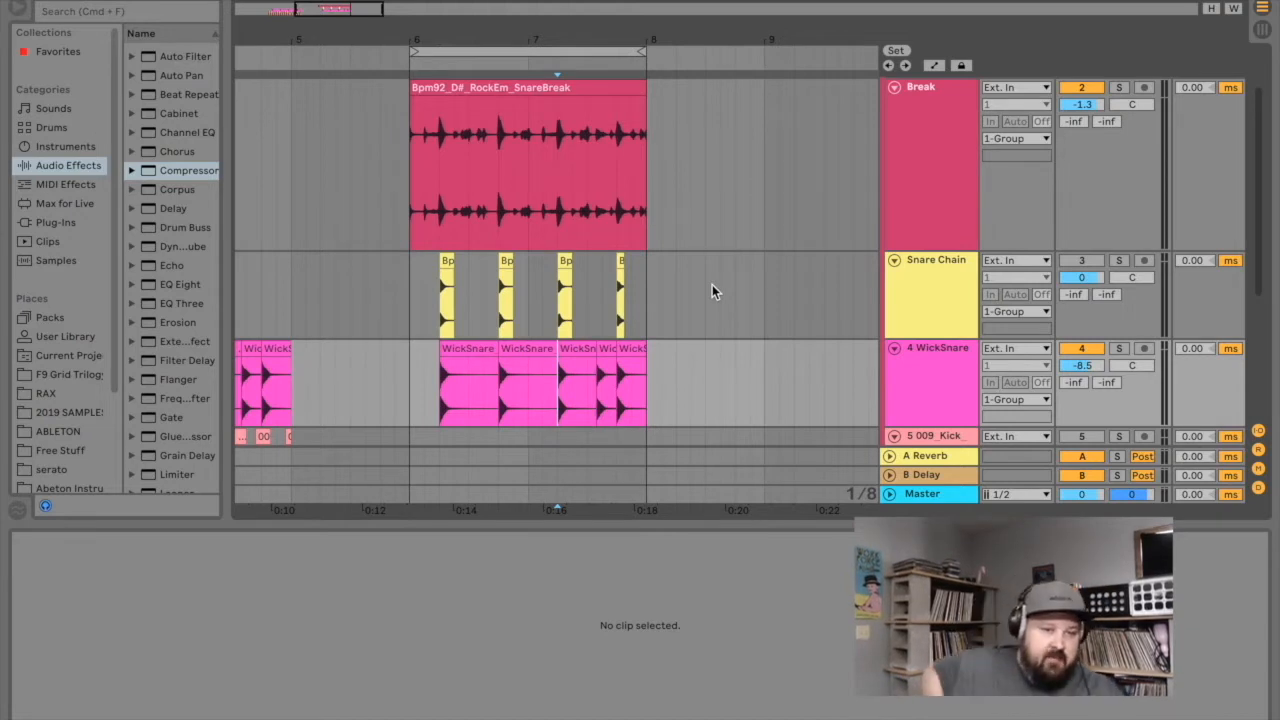
Add an EQ Eight after the compressor on the Break track.
left_click(931, 87)
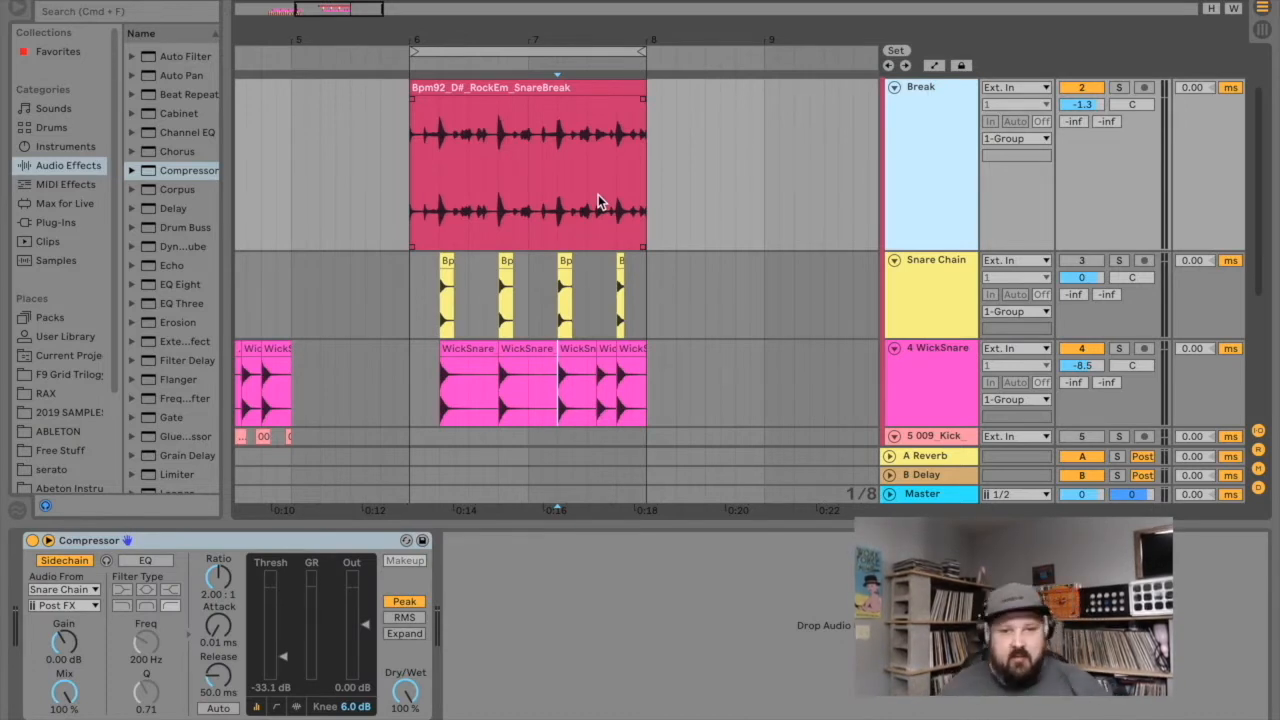
left_click(221, 261)
left_click_drag(226, 261, 244, 262)
left_click(184, 285)
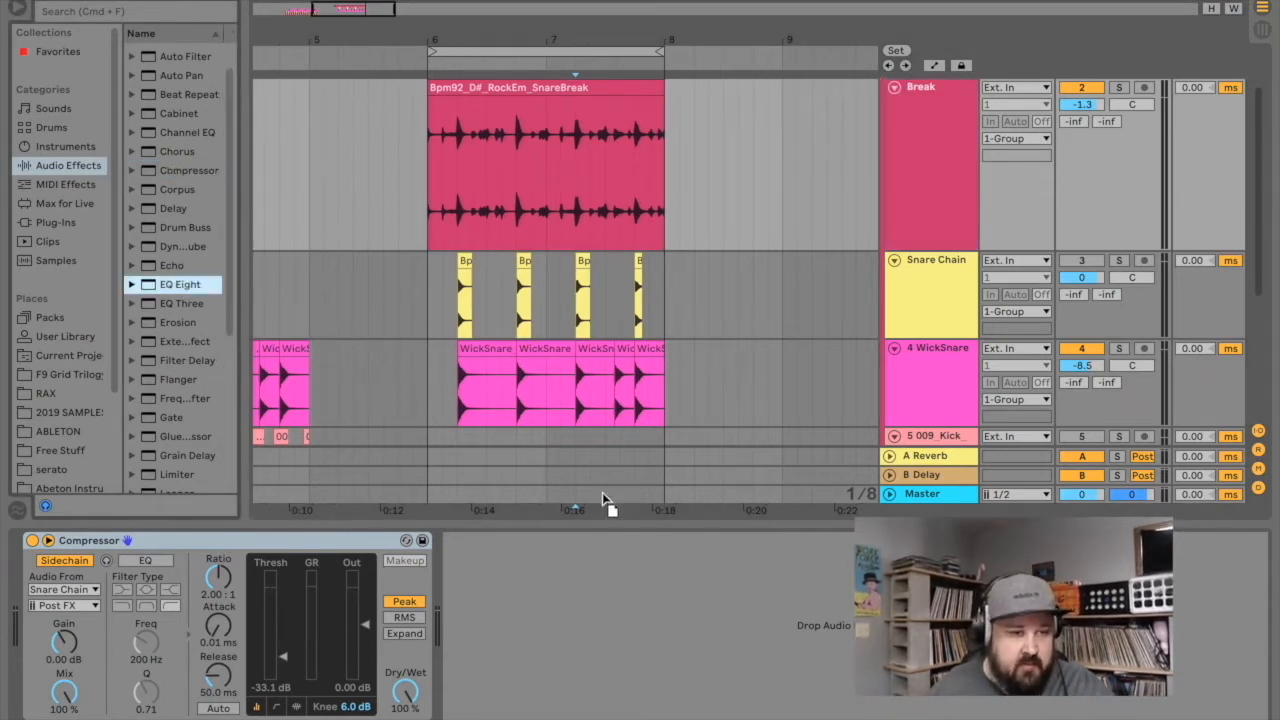
left_click_drag(602, 492, 653, 642)
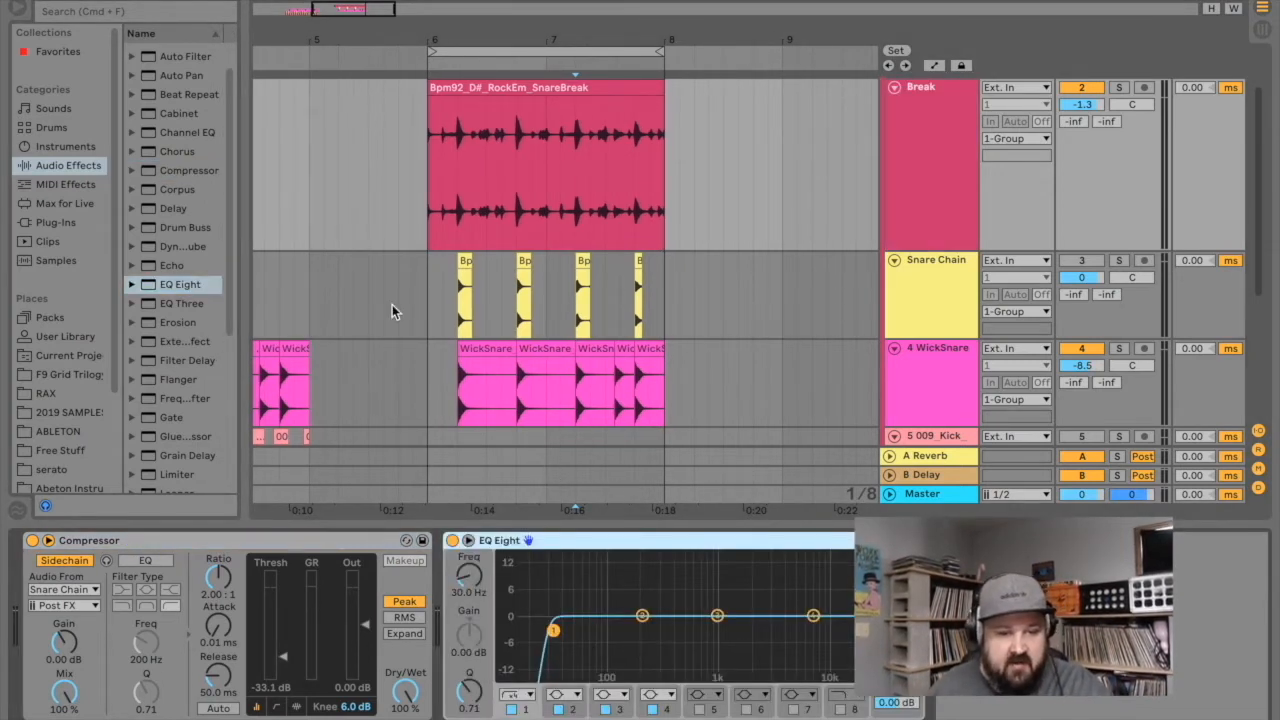
Raise the low-cut frequency of the Break track's EQ Eight to 111 Hz, playing from bar 6 to judge the sound.
left_click(427, 222)
key("space")
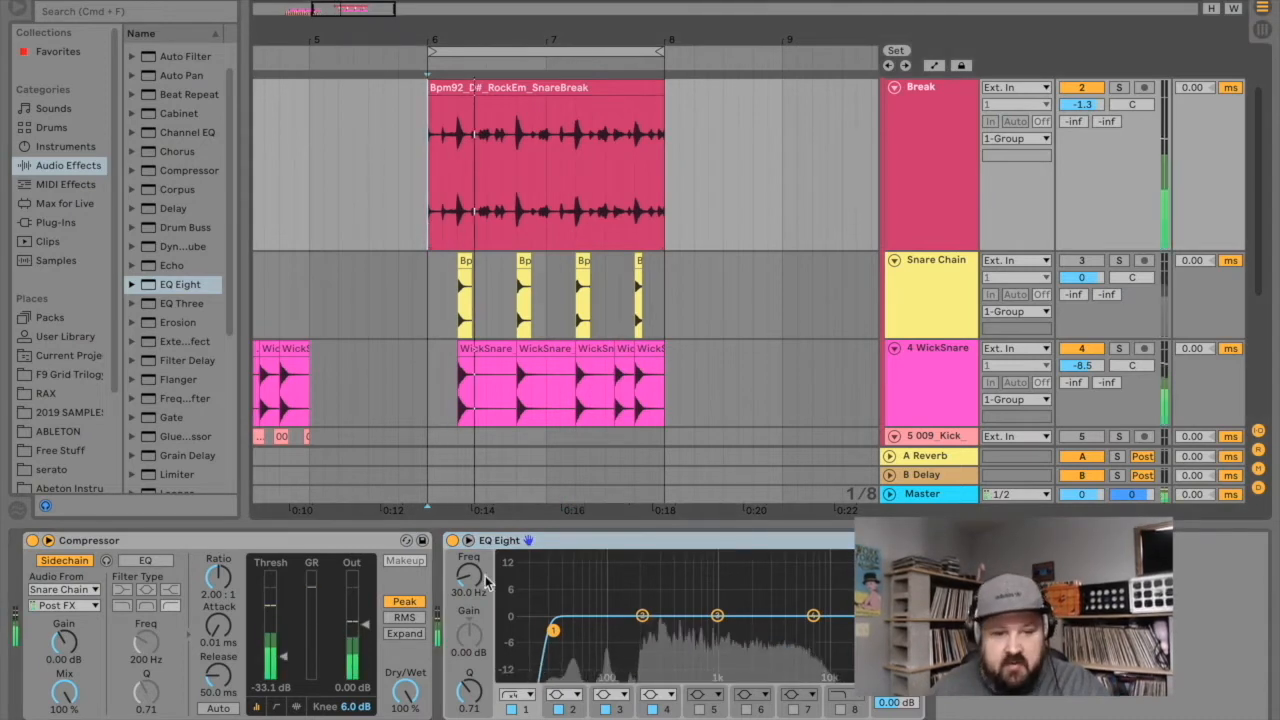
key("space")
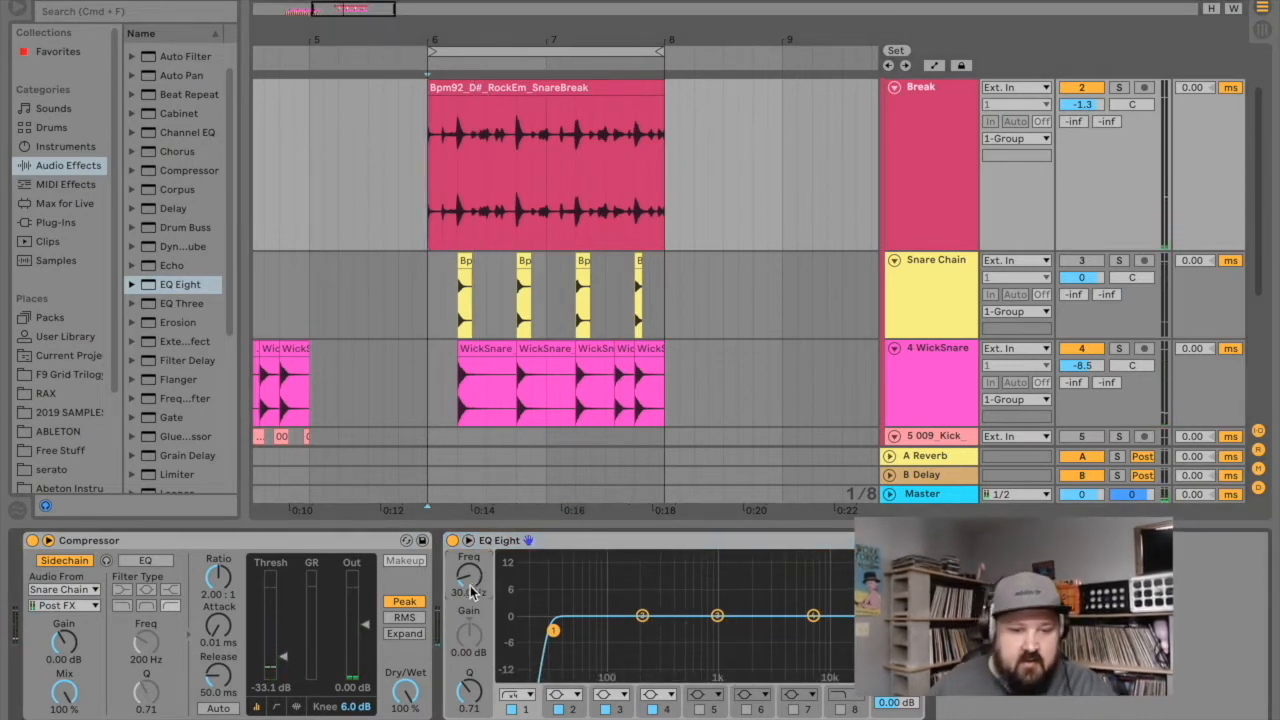
left_click(470, 589)
left_click_drag(470, 589, 470, 564)
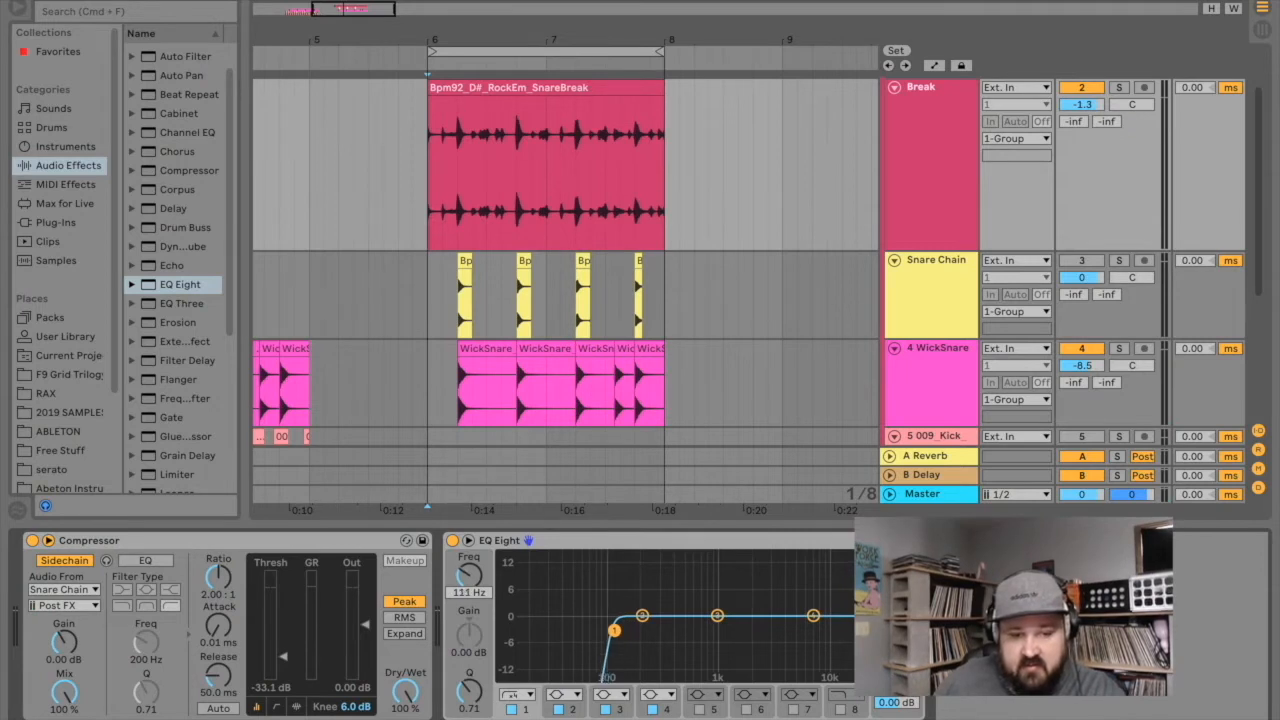
key("space")
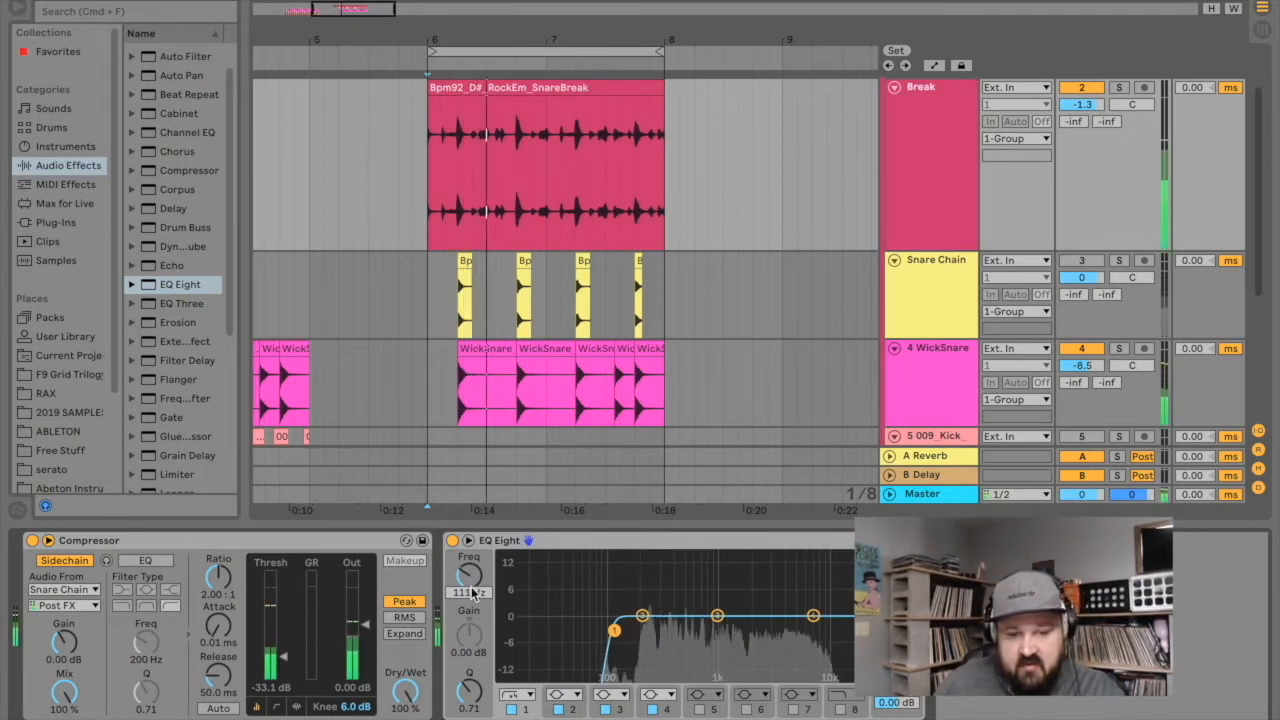
key("space")
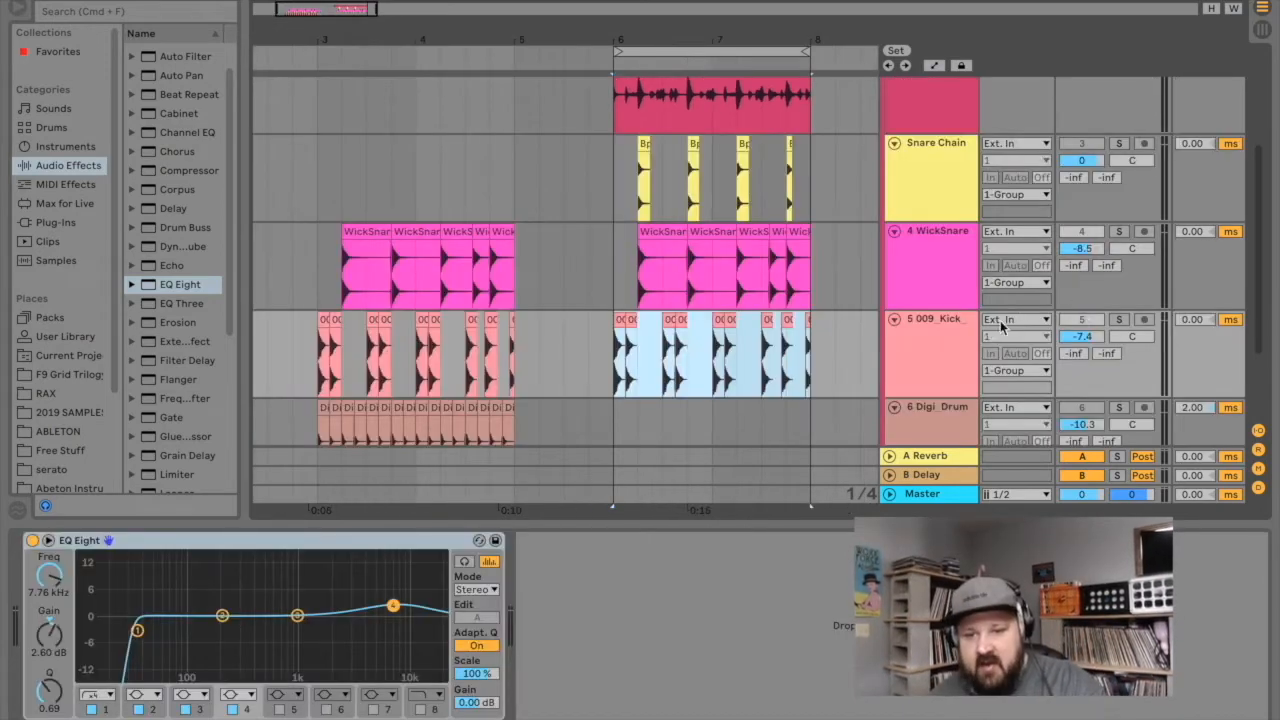
Unmute the WickSnare and kick tracks and play the layered beat from bar 6.
scroll(953, 330, "up", 2)
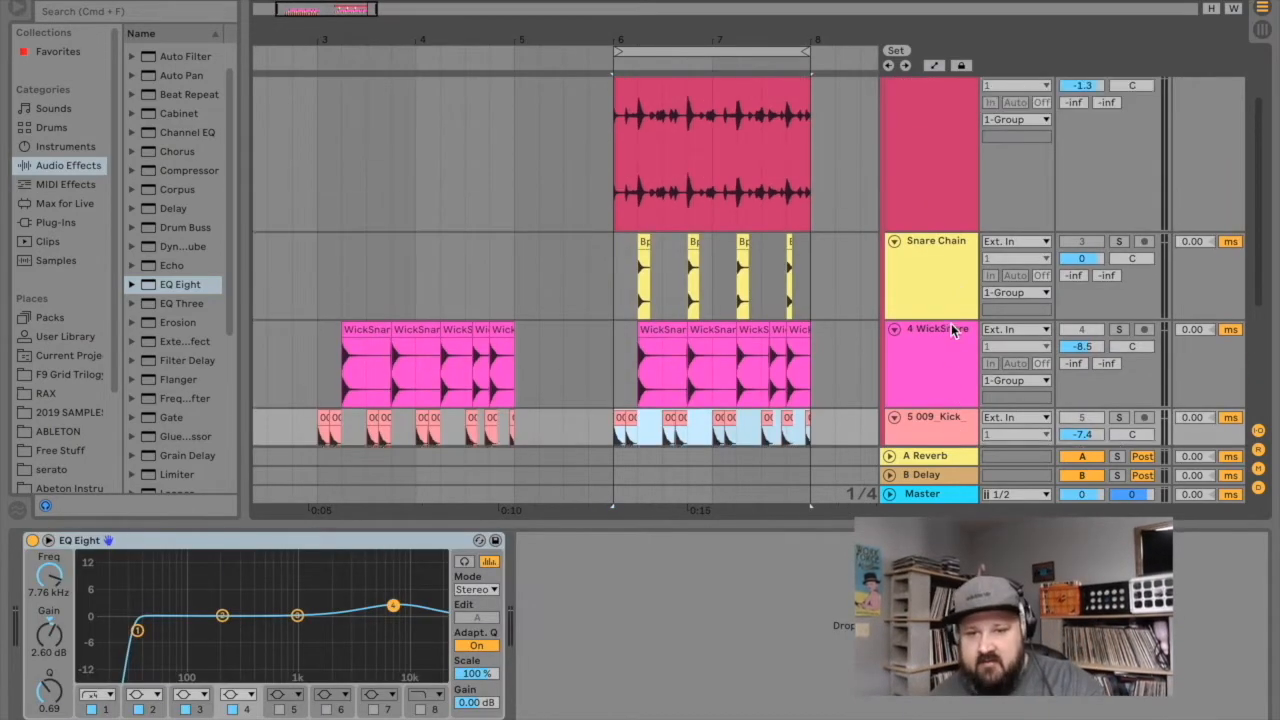
scroll(953, 330, "up", 1)
left_click(615, 393)
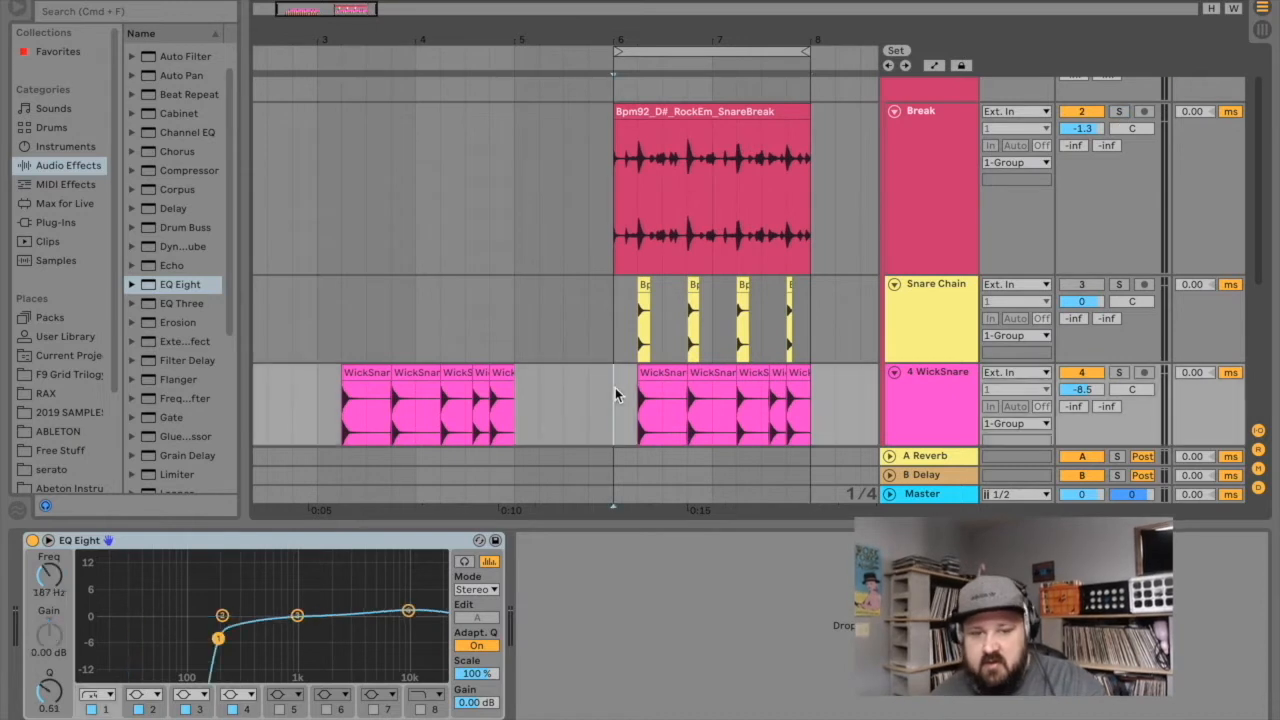
scroll(645, 390, "down", 3)
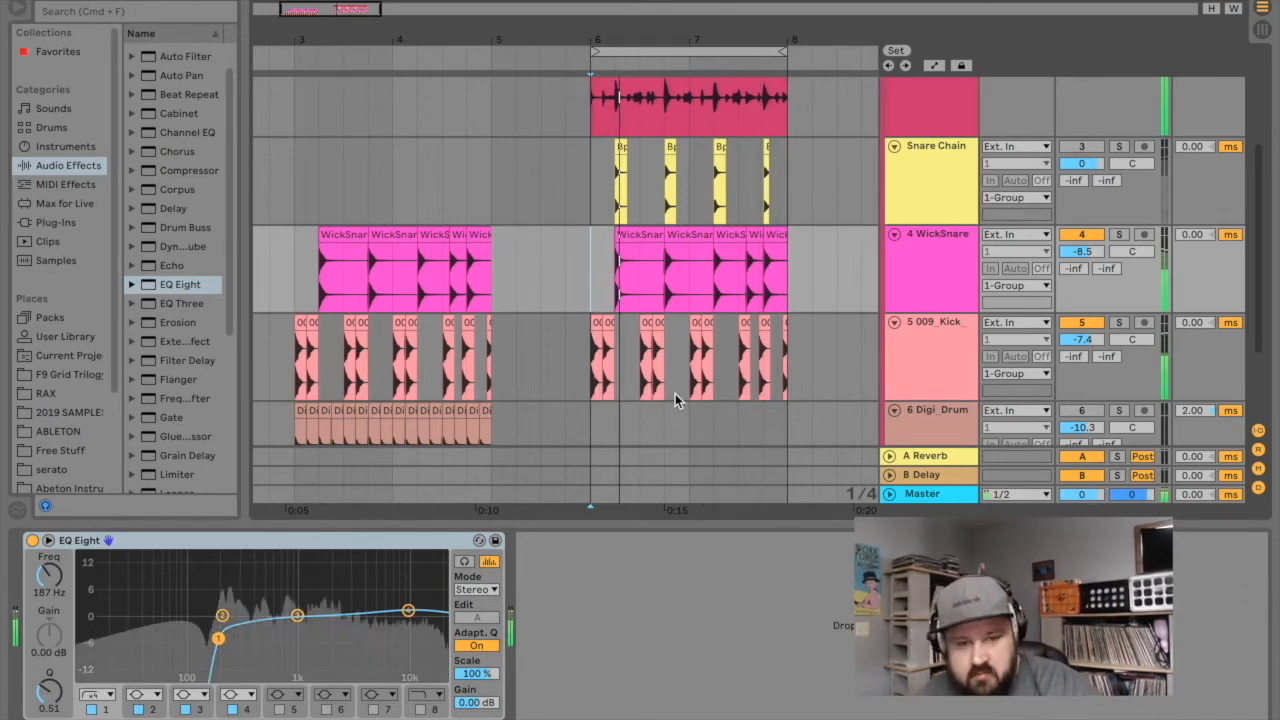
key("space")
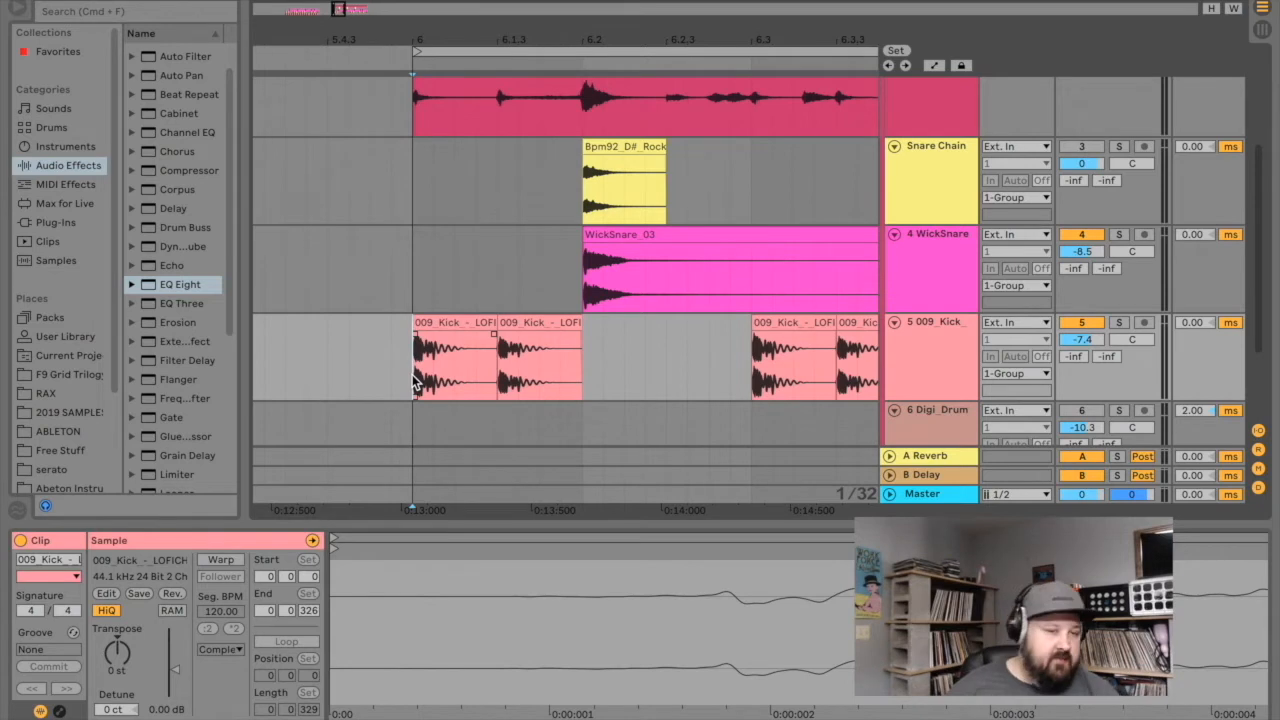
Lower the gain of the second kick clip after bar 6 to -2.41 dB and audition the kick track soloed.
left_click(440, 320)
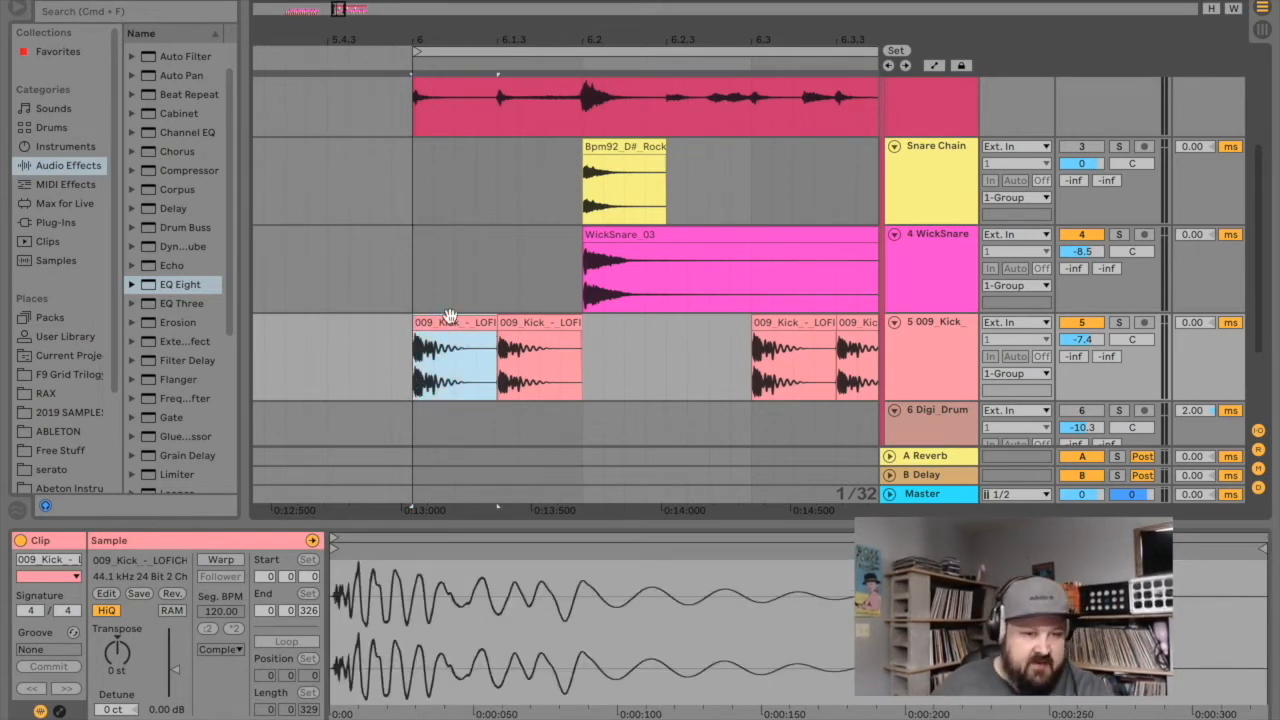
left_click(563, 320)
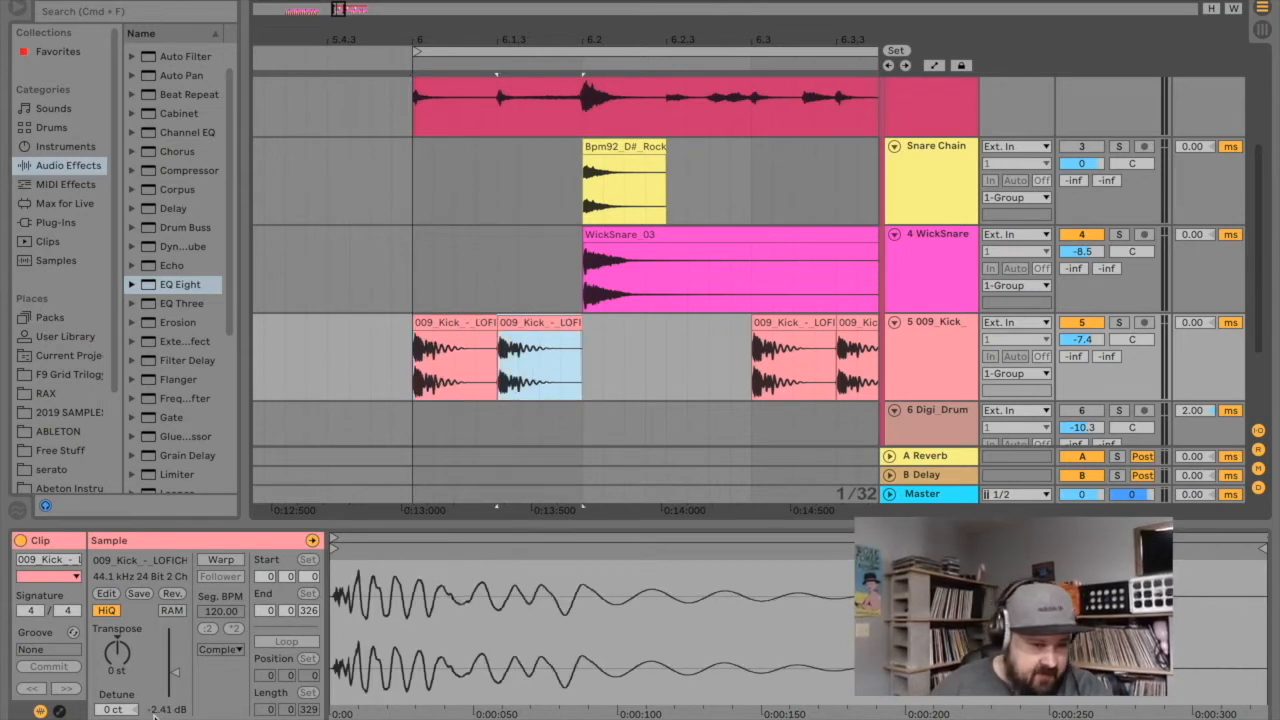
left_click(417, 390)
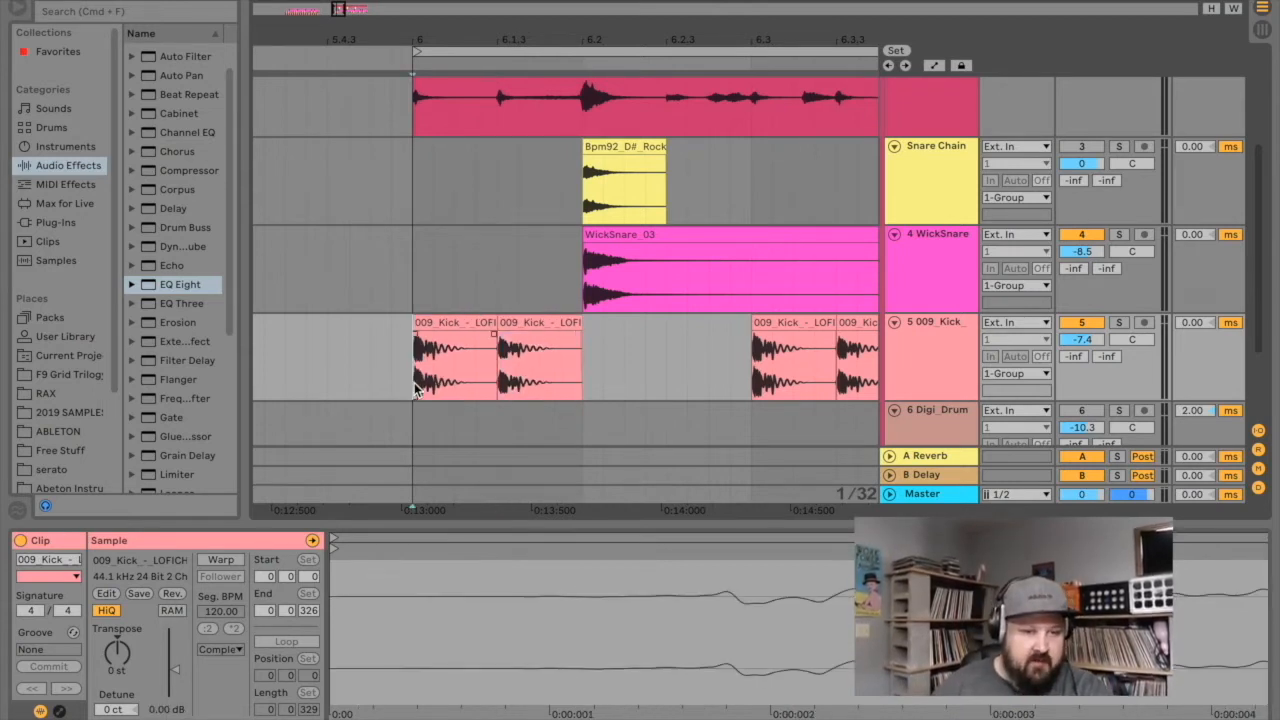
left_click(1118, 323)
key("space")
left_click(1118, 323)
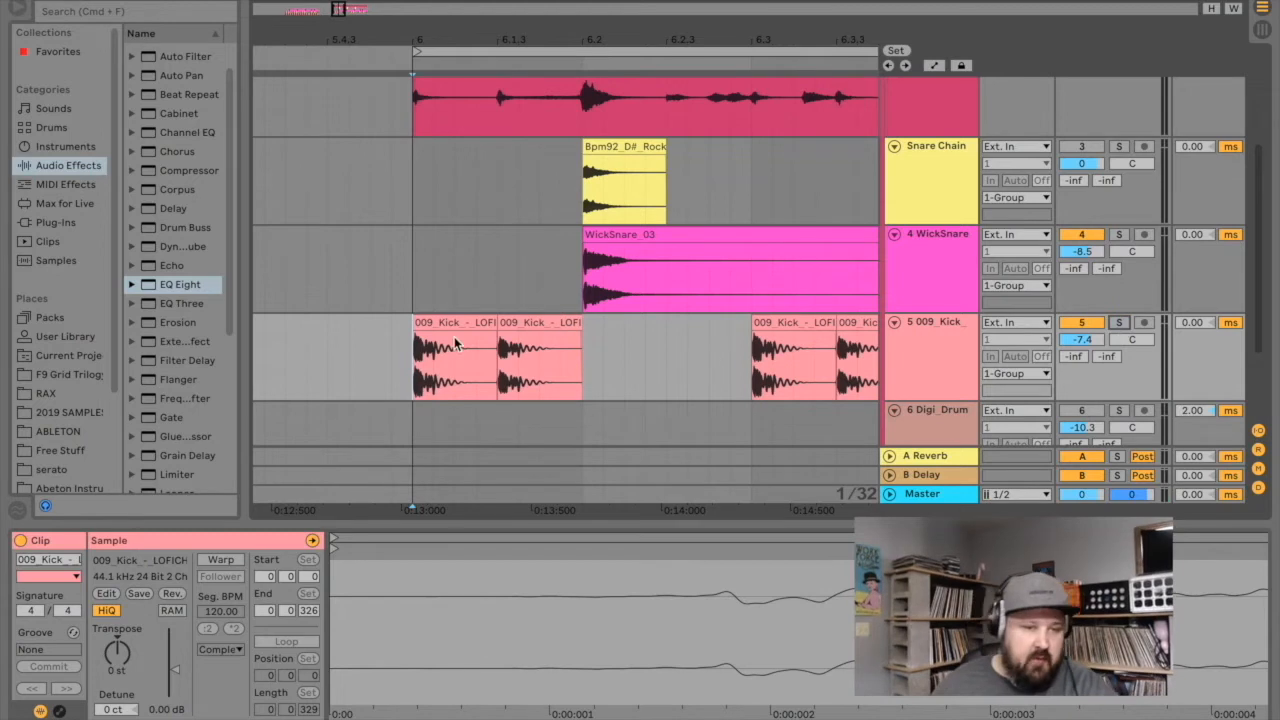
Check the gains of the kick clip at 6.3, the one right after it, and the last one before bar 8.
left_click_drag(339, 9, 344, 4)
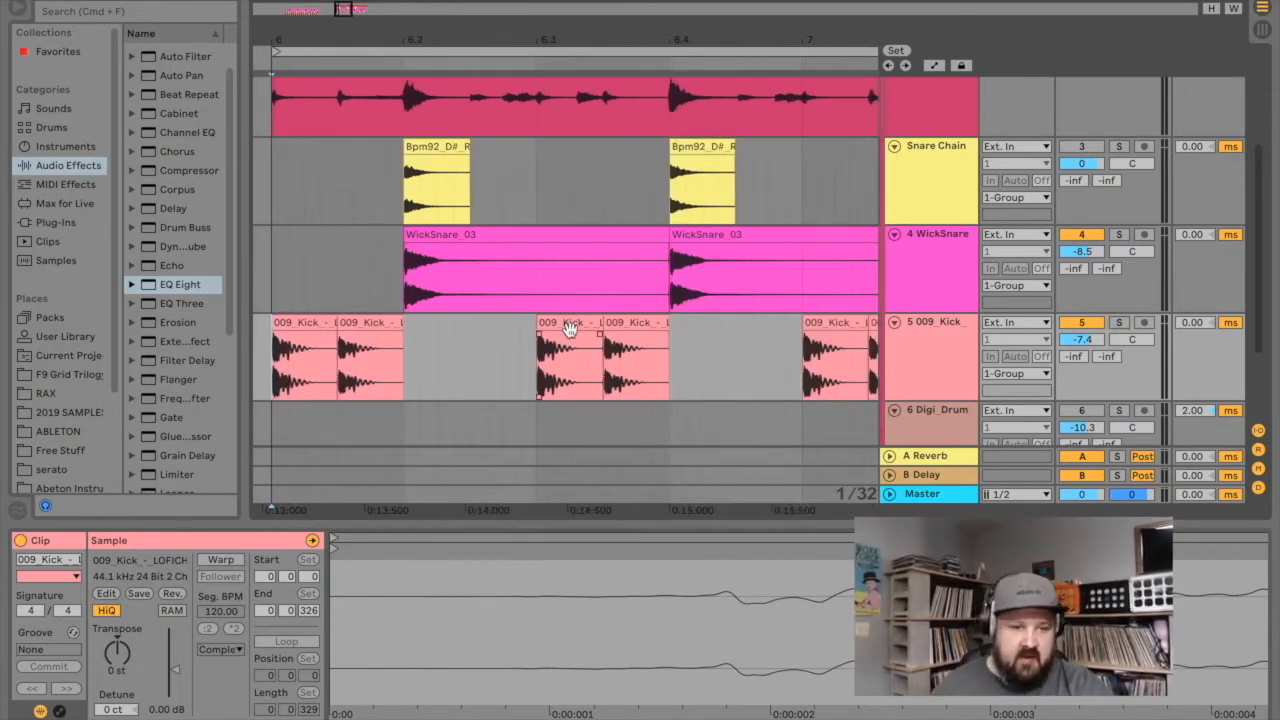
left_click(566, 330)
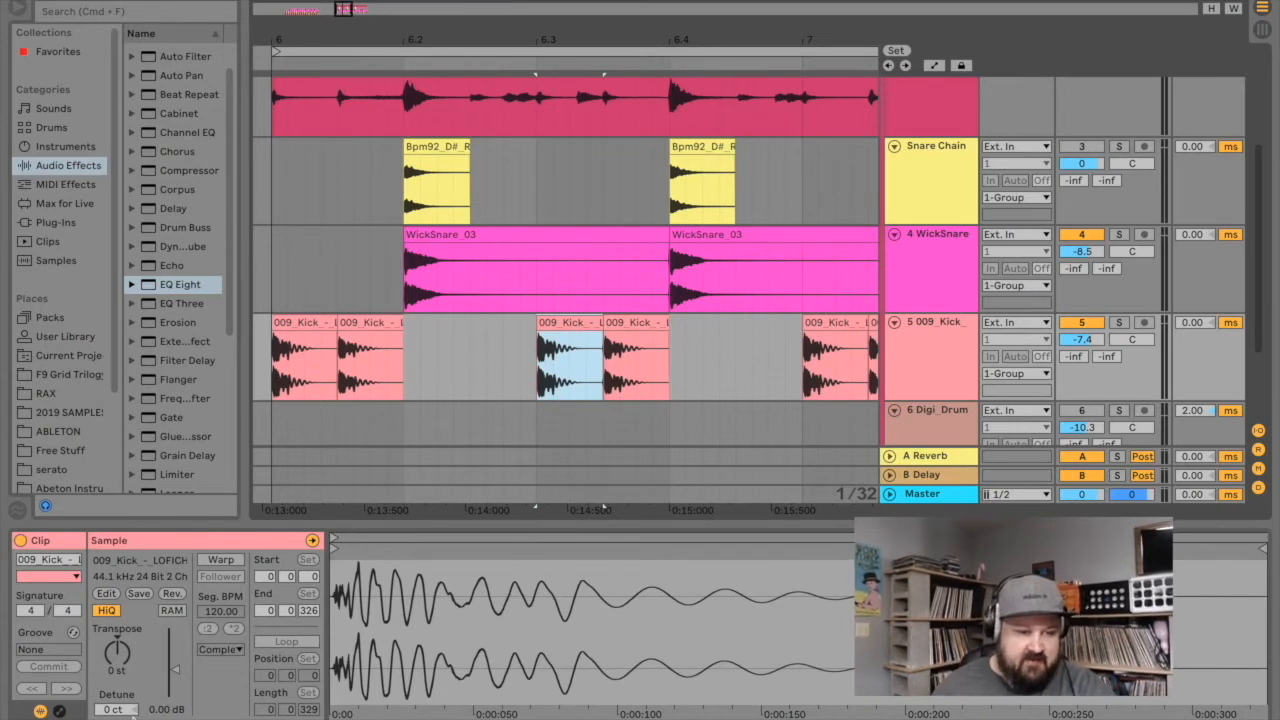
left_click(612, 332)
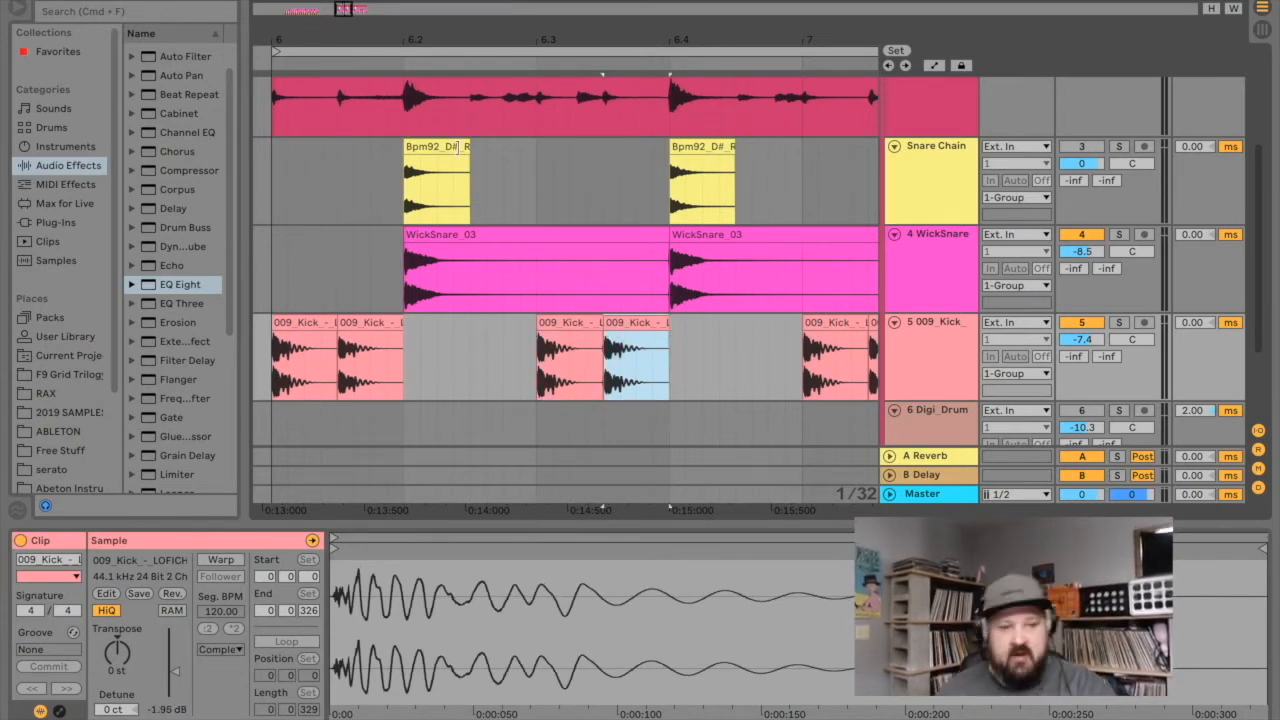
left_click_drag(474, 42, 428, 40)
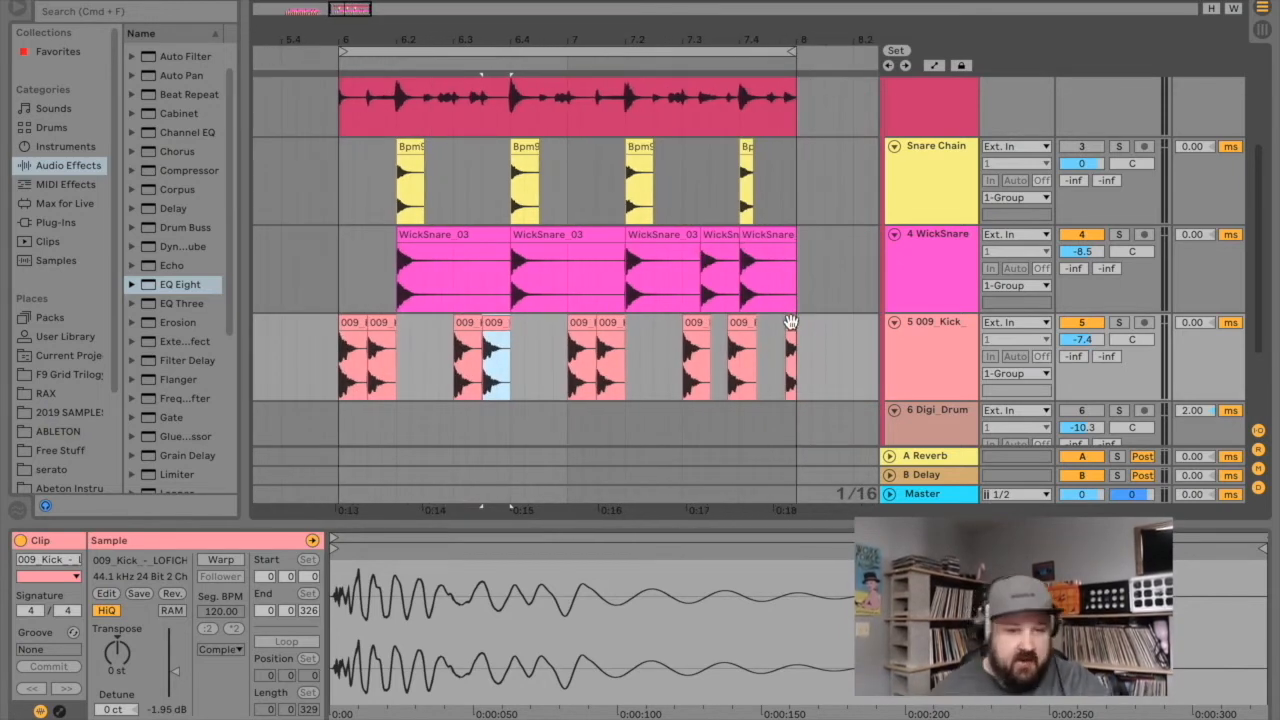
left_click(791, 326)
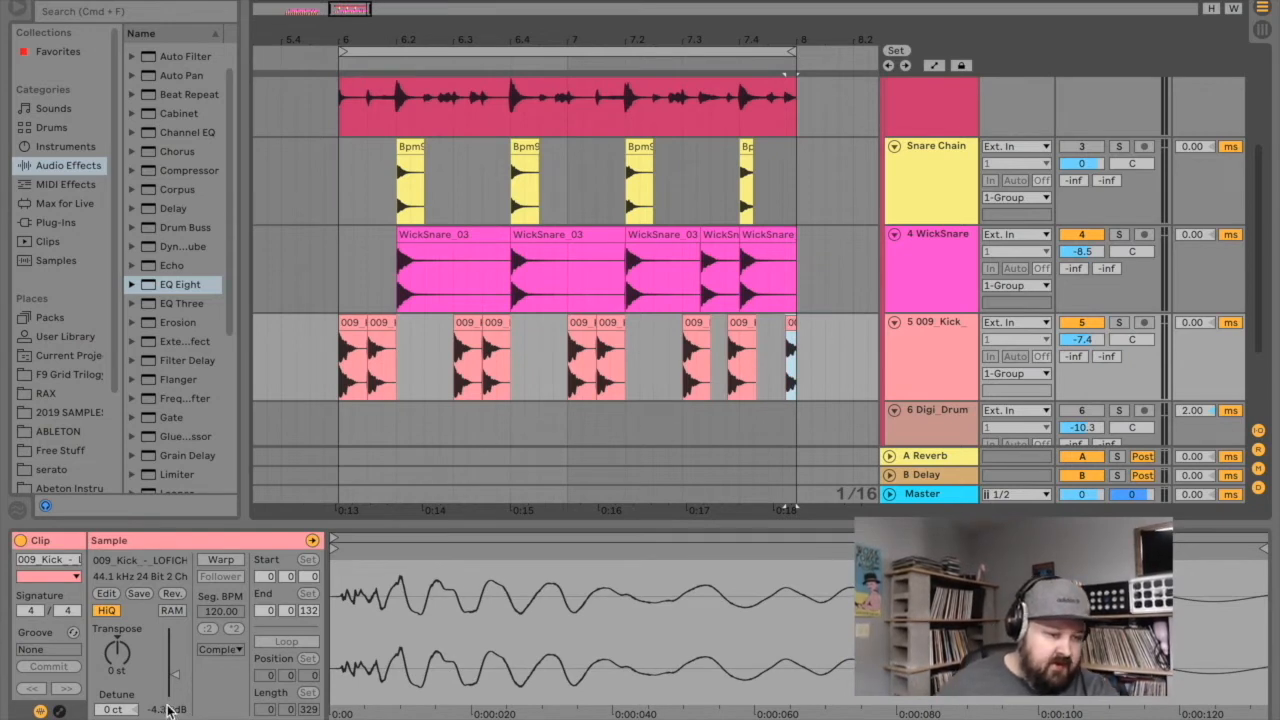
Play the layered break, snare and kick from bar 6 to judge the kick dynamics.
left_click(337, 395)
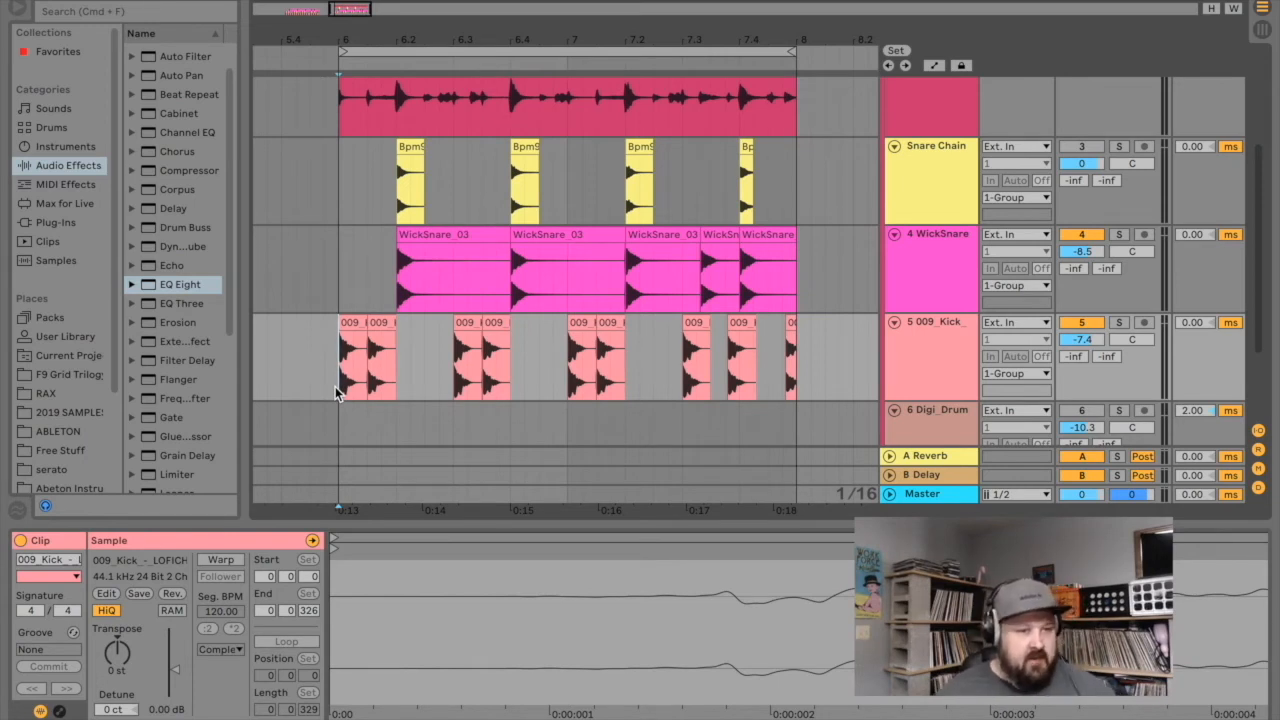
key("space")
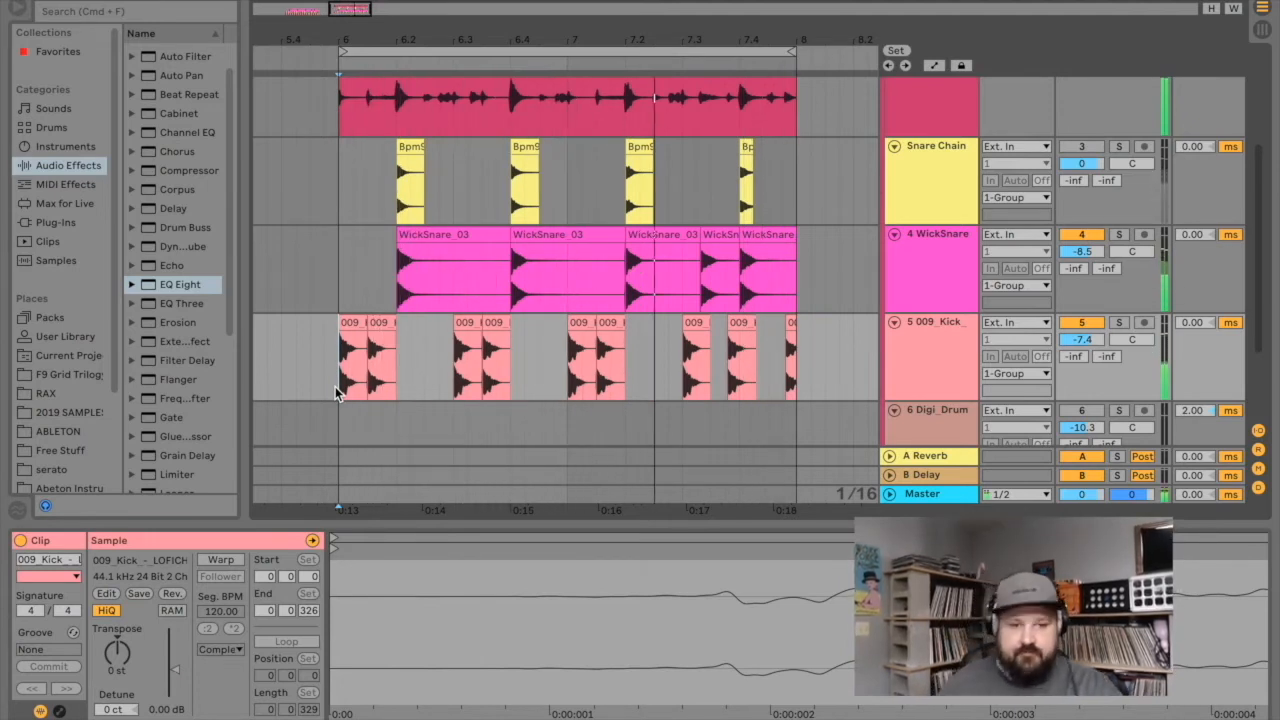
key("space")
Copy the Digi_Drum hi-hat clips of bars 3 and 4 to bar 6 and solo their track.
left_click_drag(328, 510, 711, 439)
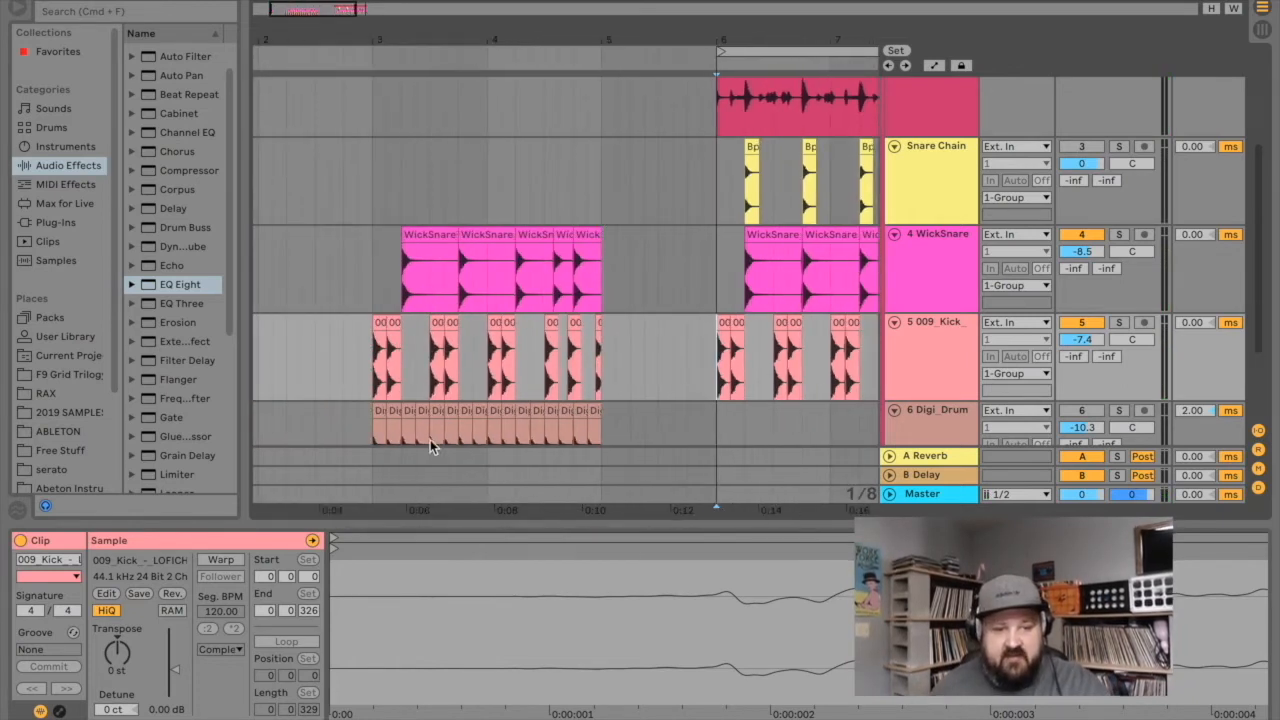
left_click_drag(366, 425, 603, 407)
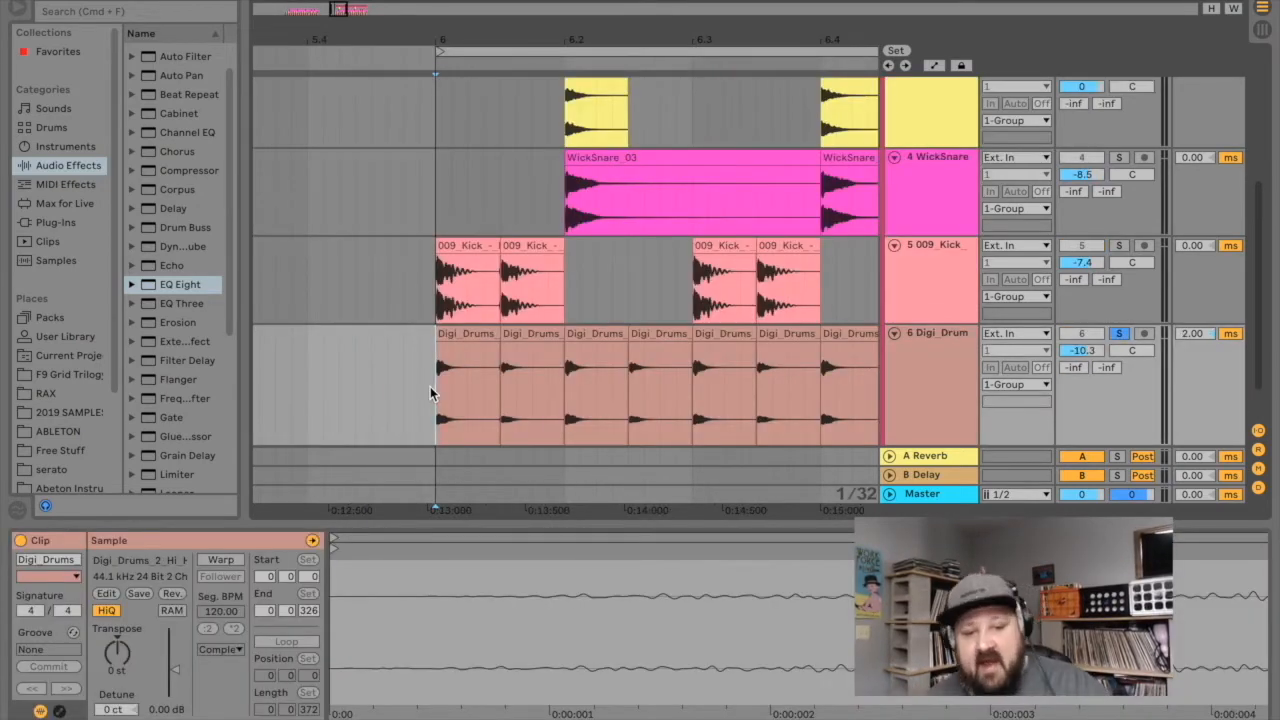
Compare the clip gains of the first and second Digi_Drum hi-hat clips after bar 6.
left_click(465, 331)
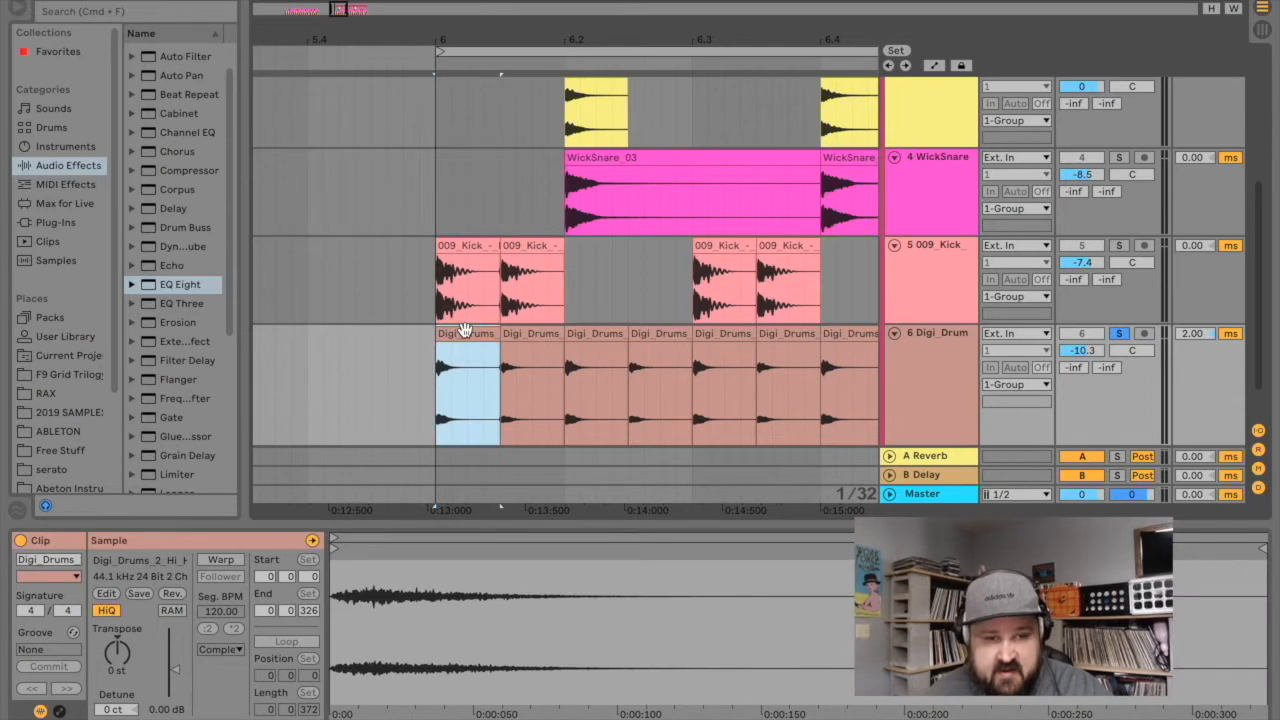
left_click(525, 334)
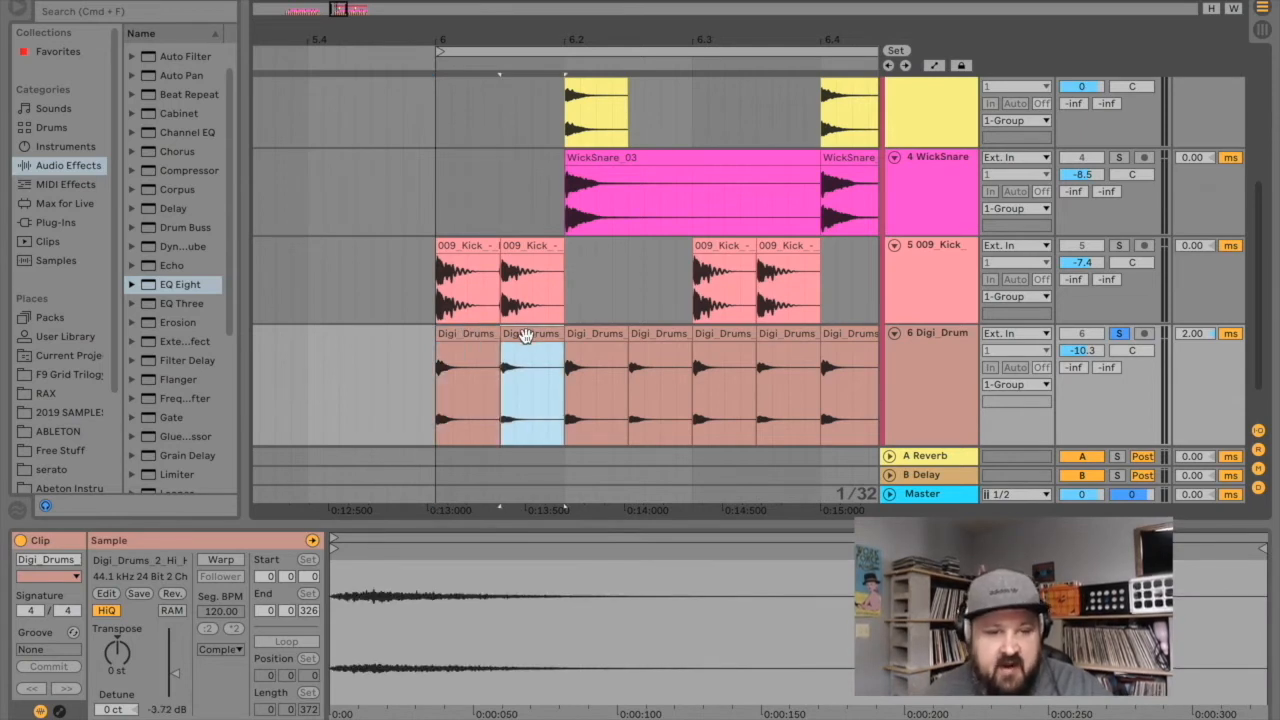
left_click(466, 334)
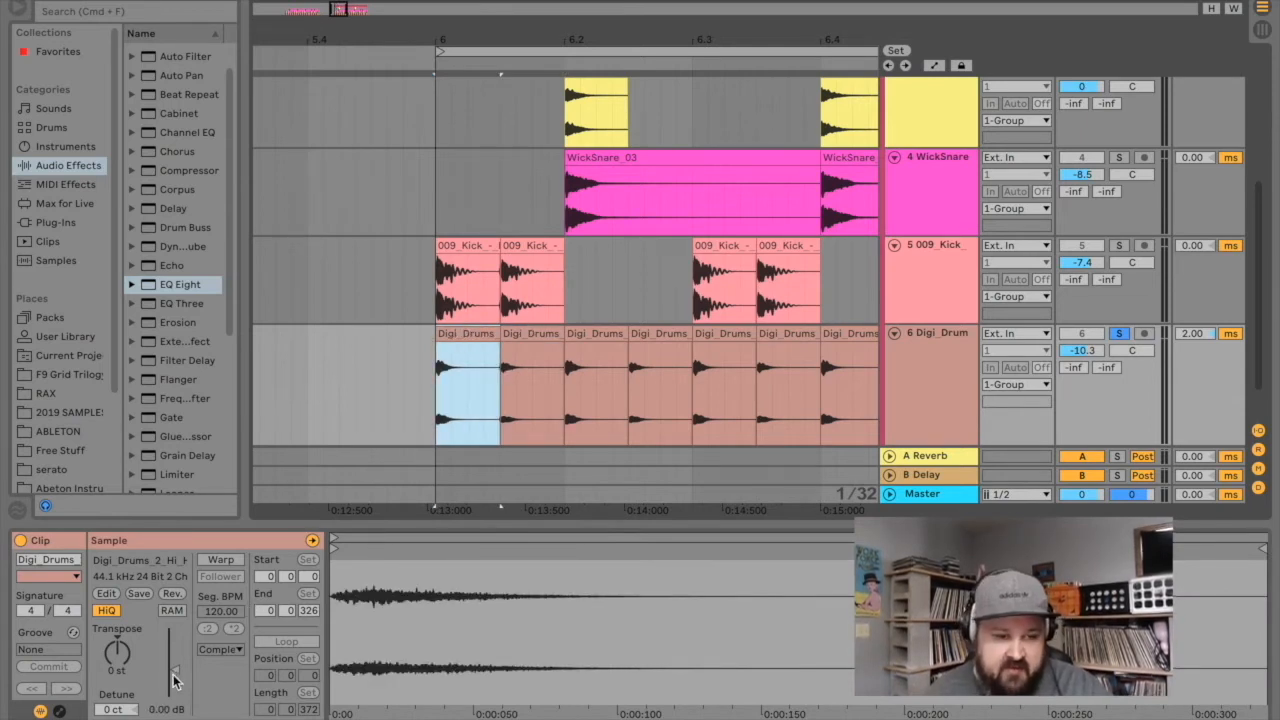
left_click(516, 336)
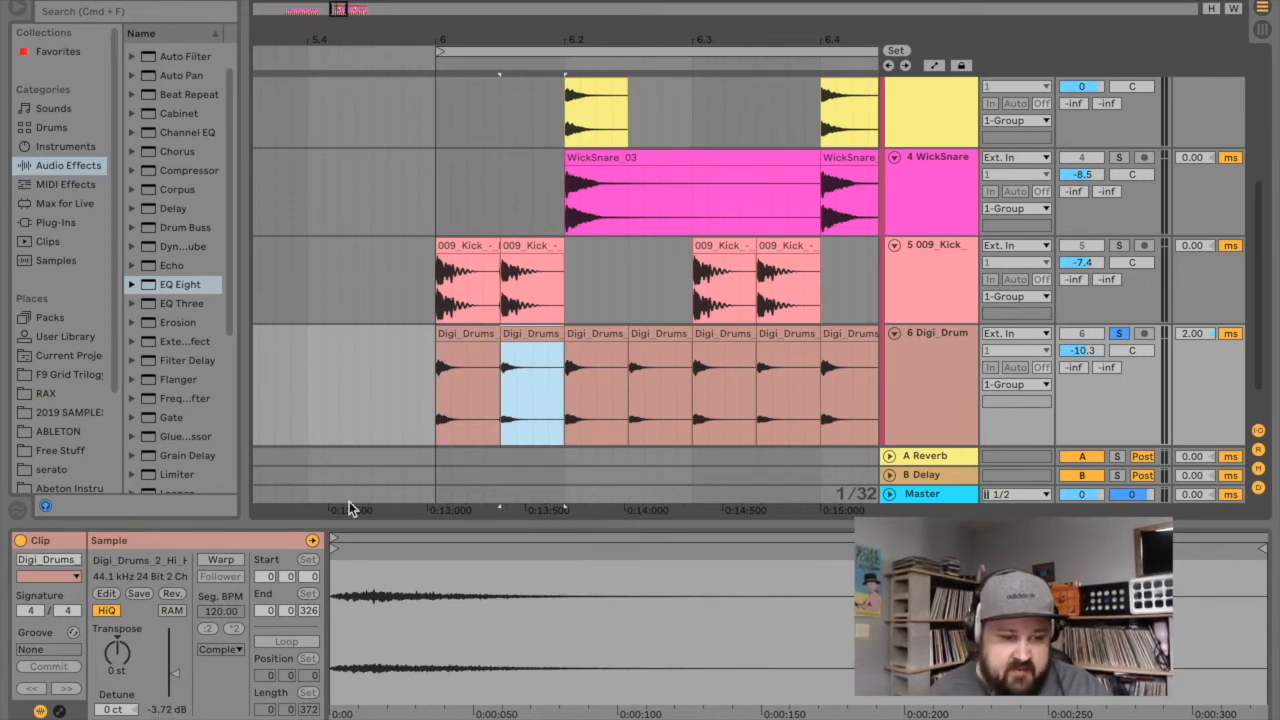
Play the soloed Digi_Drum hi-hats from bar 6 to hear their alternating levels.
left_click(431, 427)
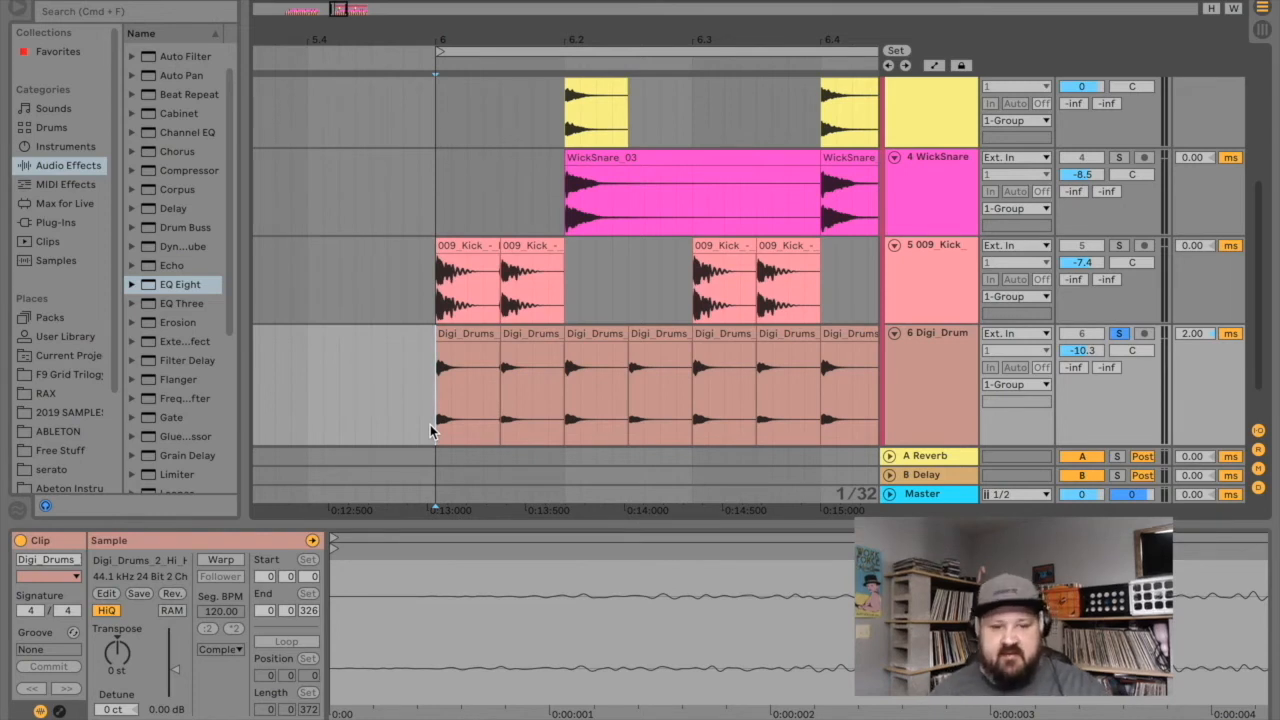
key("space")
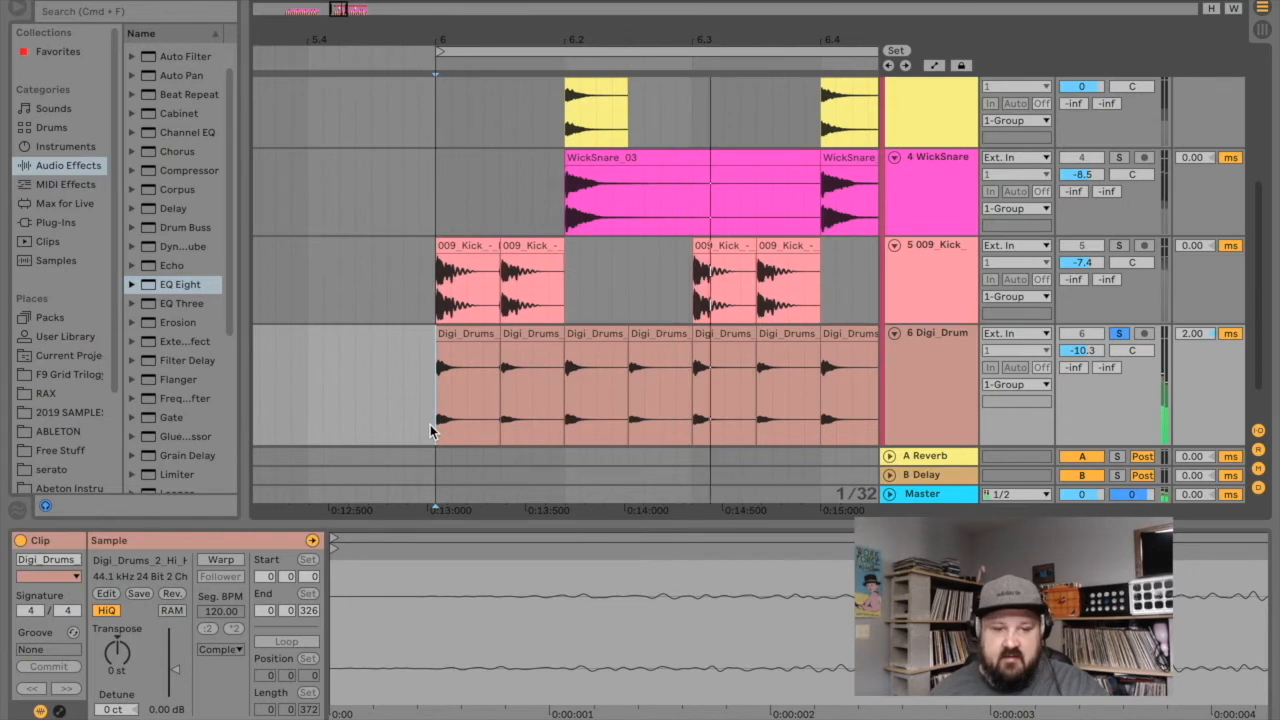
key("space")
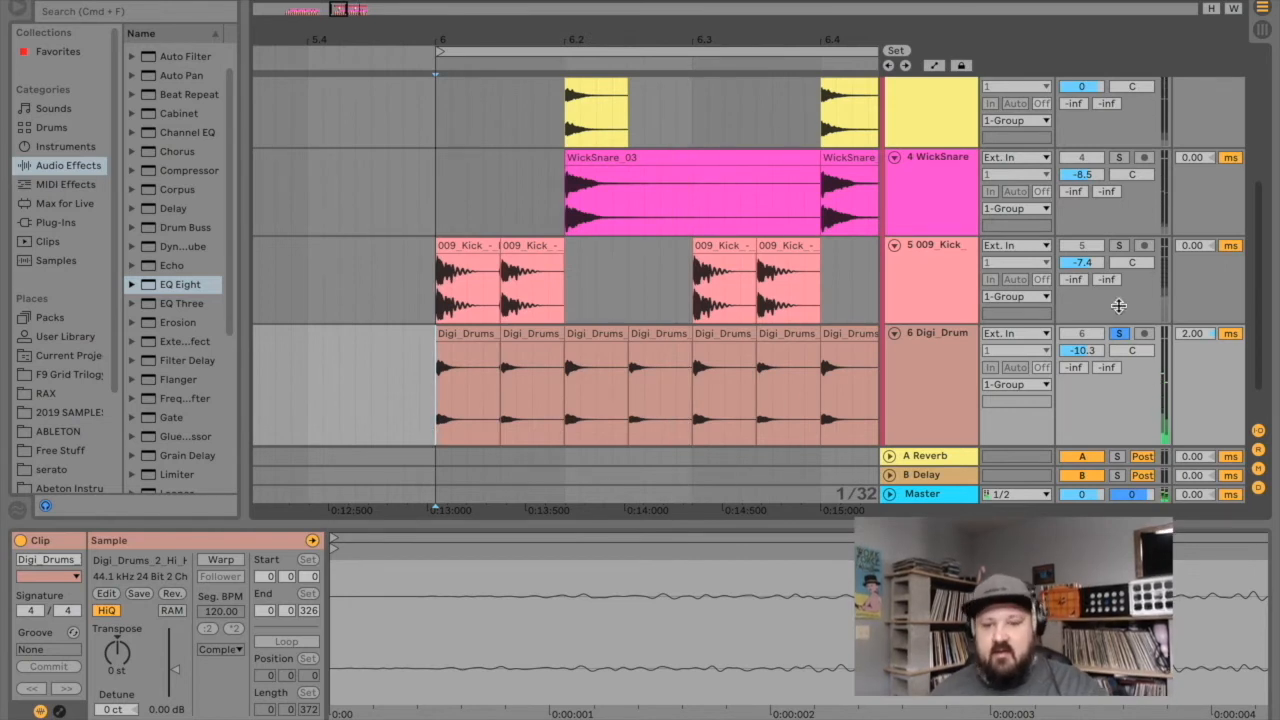
Unsolo the Digi_Drum track and play the full beat with the hi-hats from bar 6.
left_click(1118, 333)
key("space")
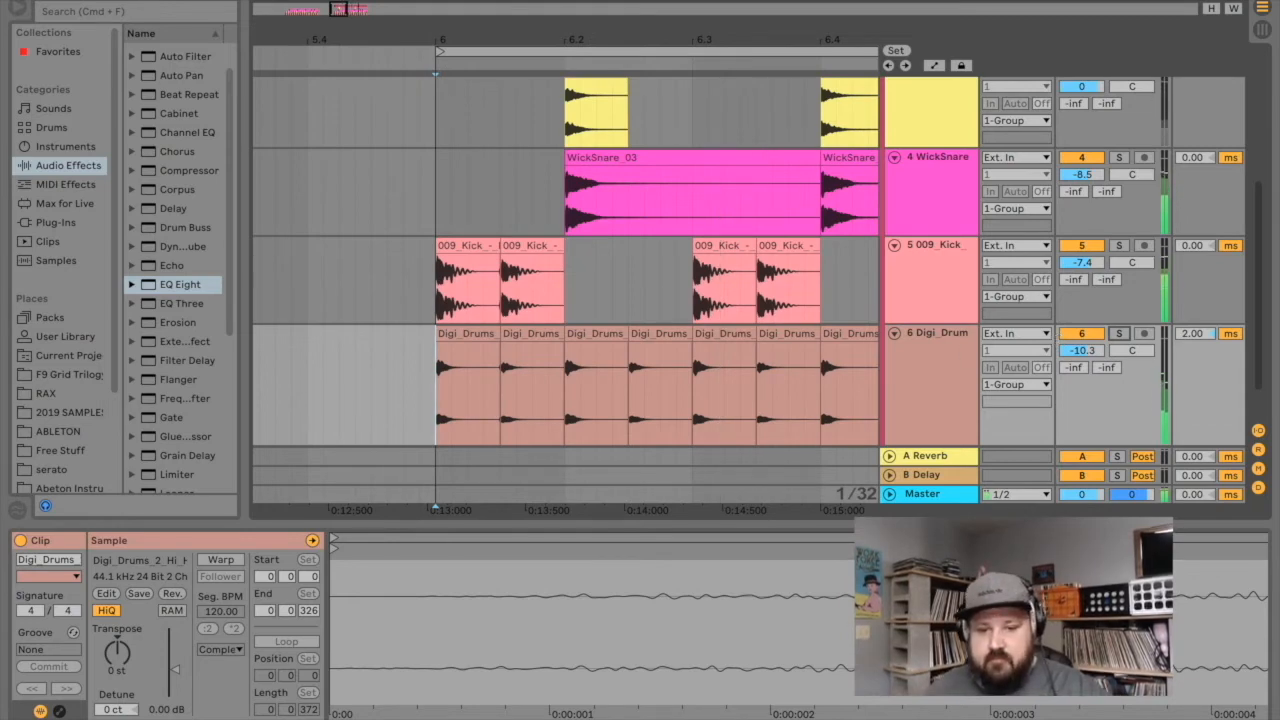
left_click(1260, 716)
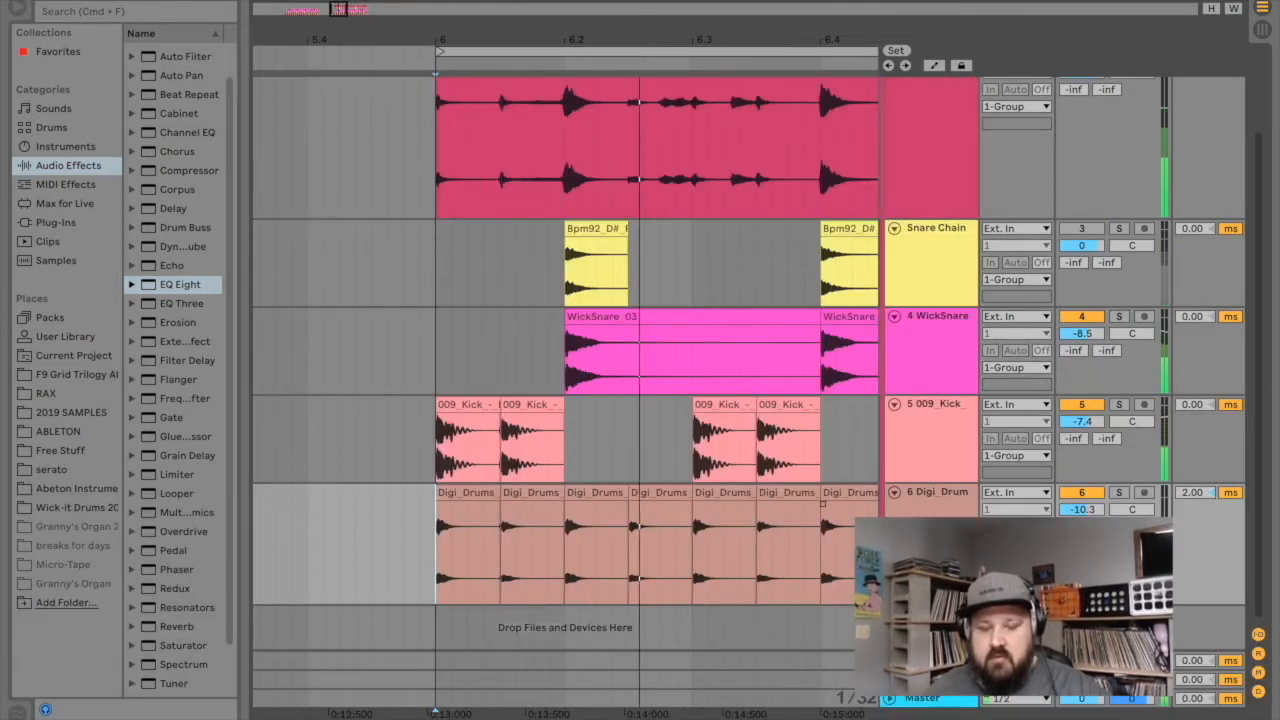
Fold the Break track, then show the drum group's effects and collapse the group.
scroll(851, 358, "up", 3)
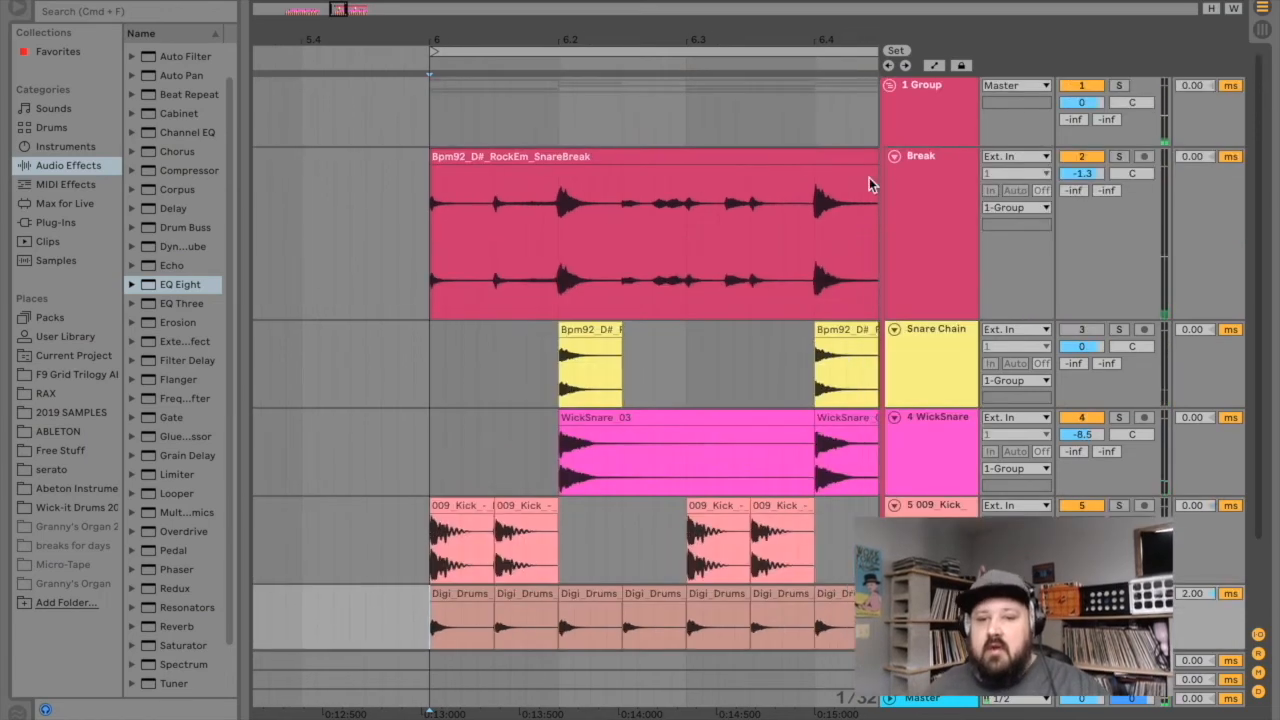
left_click(894, 156)
double_click(918, 100)
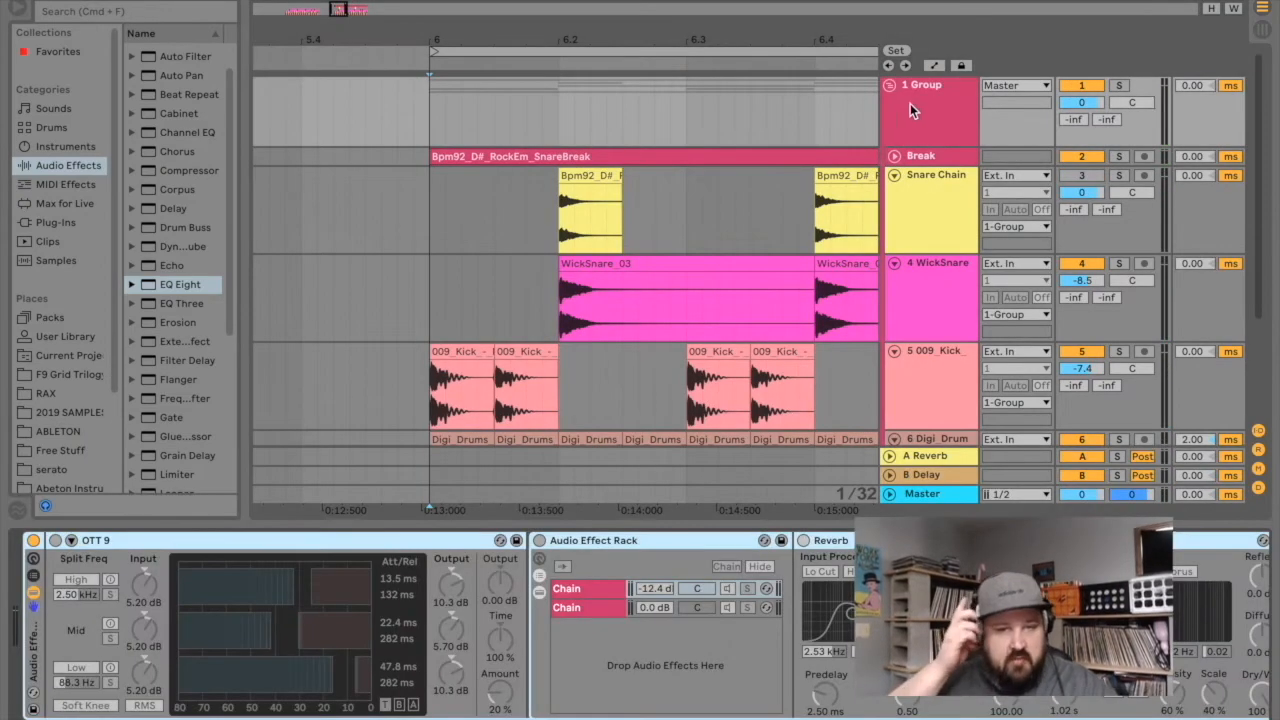
left_click(889, 85)
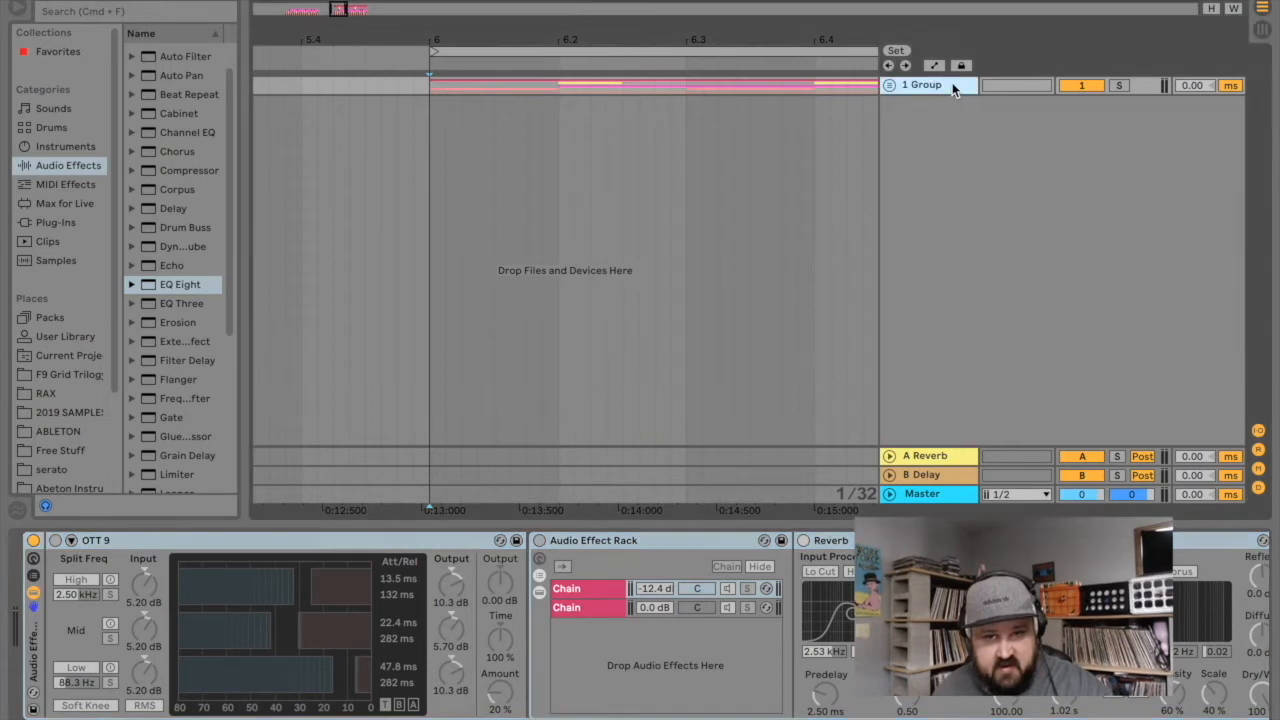
Enable OTT 9 on the drum group, comparing playback with it on and bypassed.
left_click(55, 541)
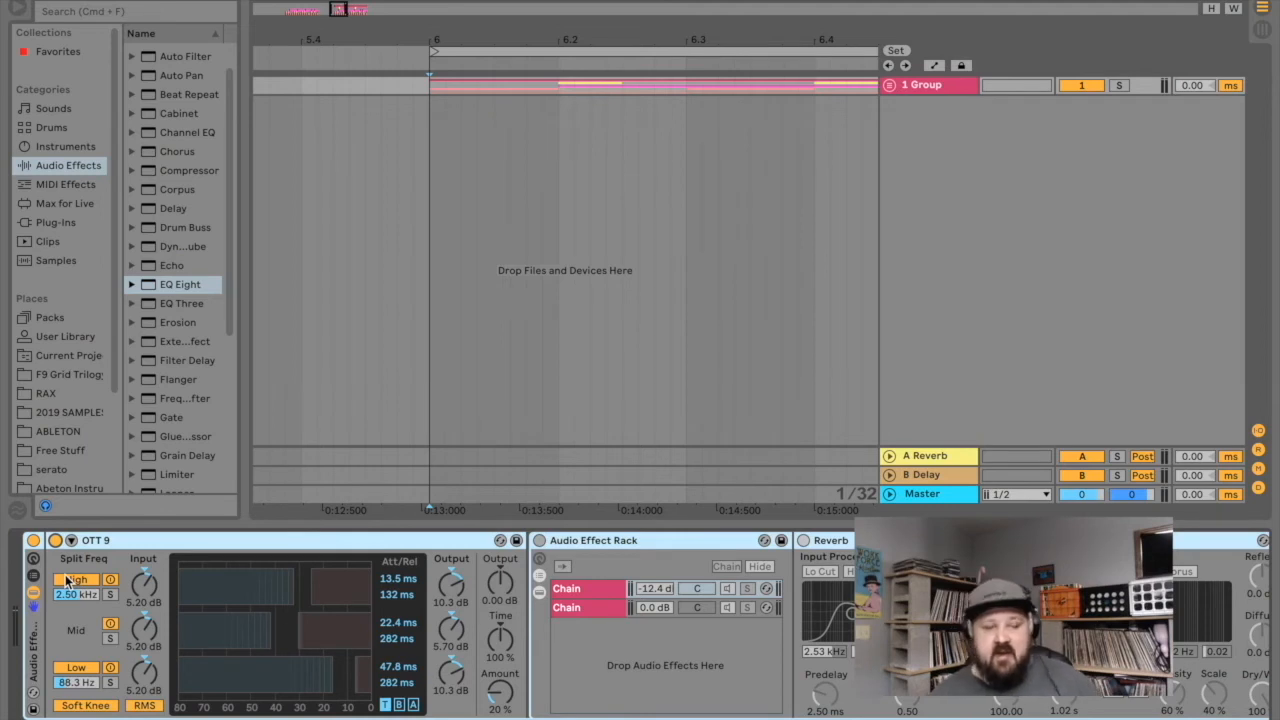
key("space")
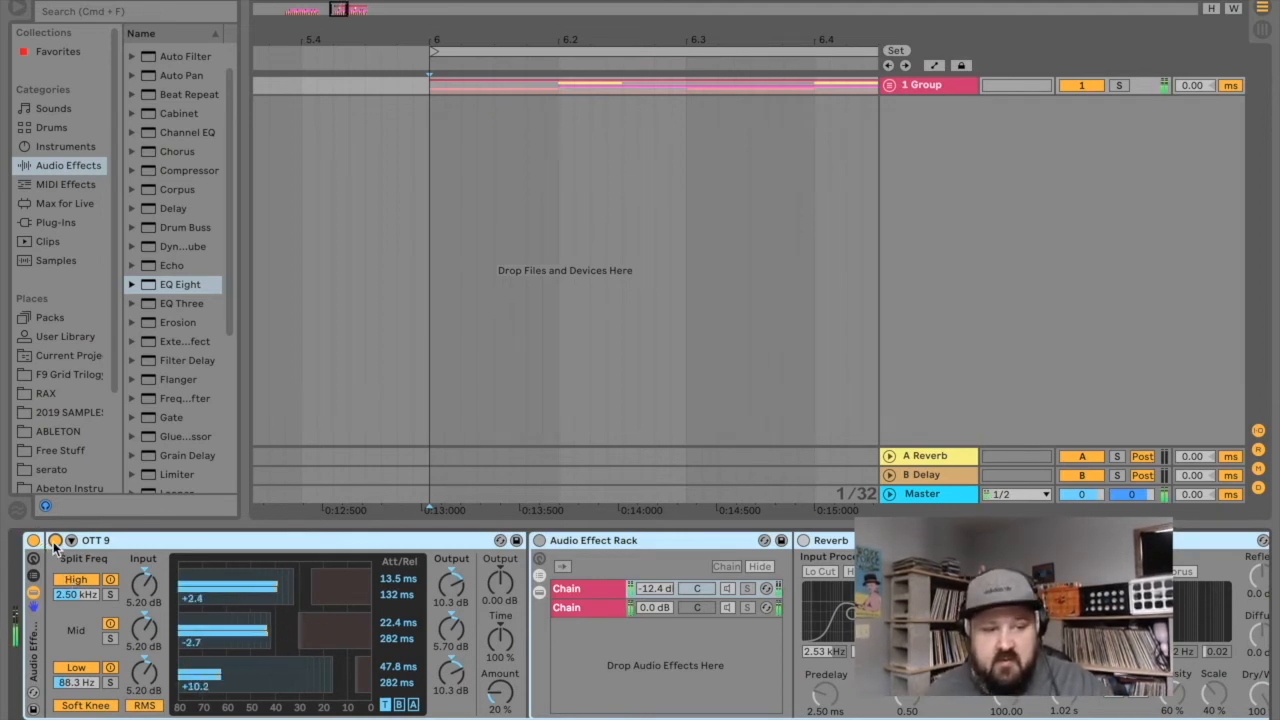
key("space")
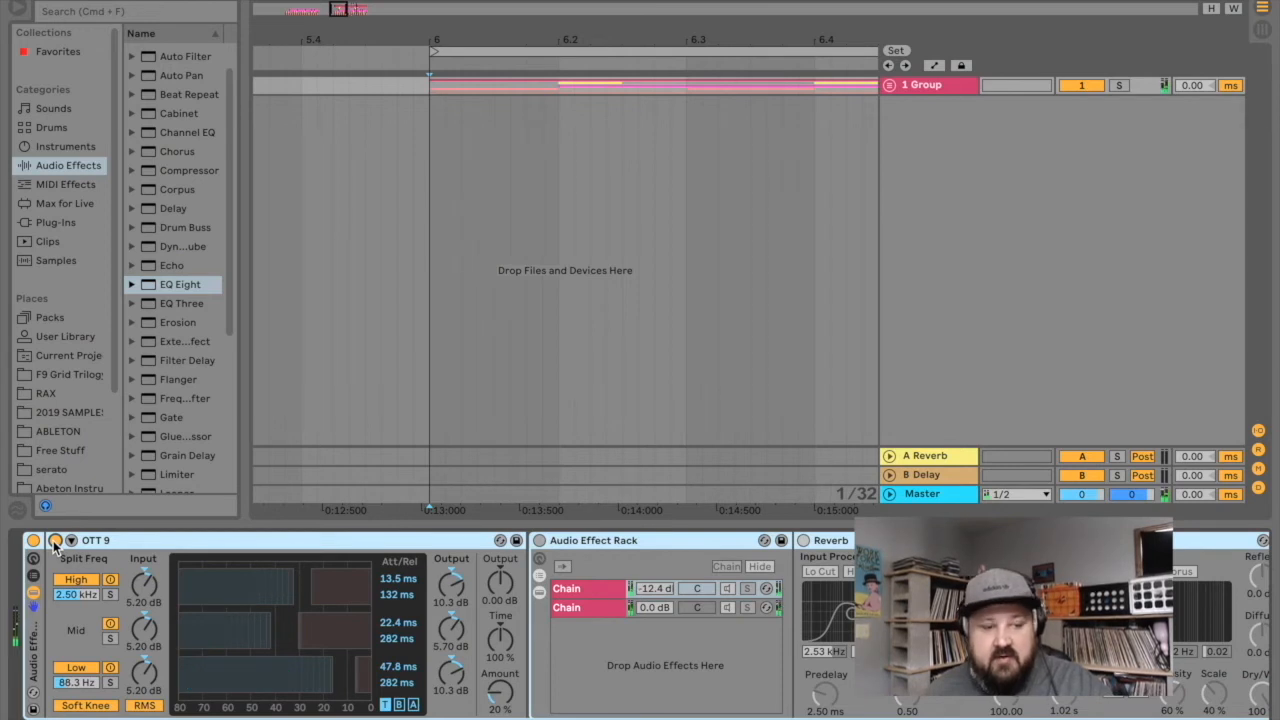
left_click(55, 541)
key("space")
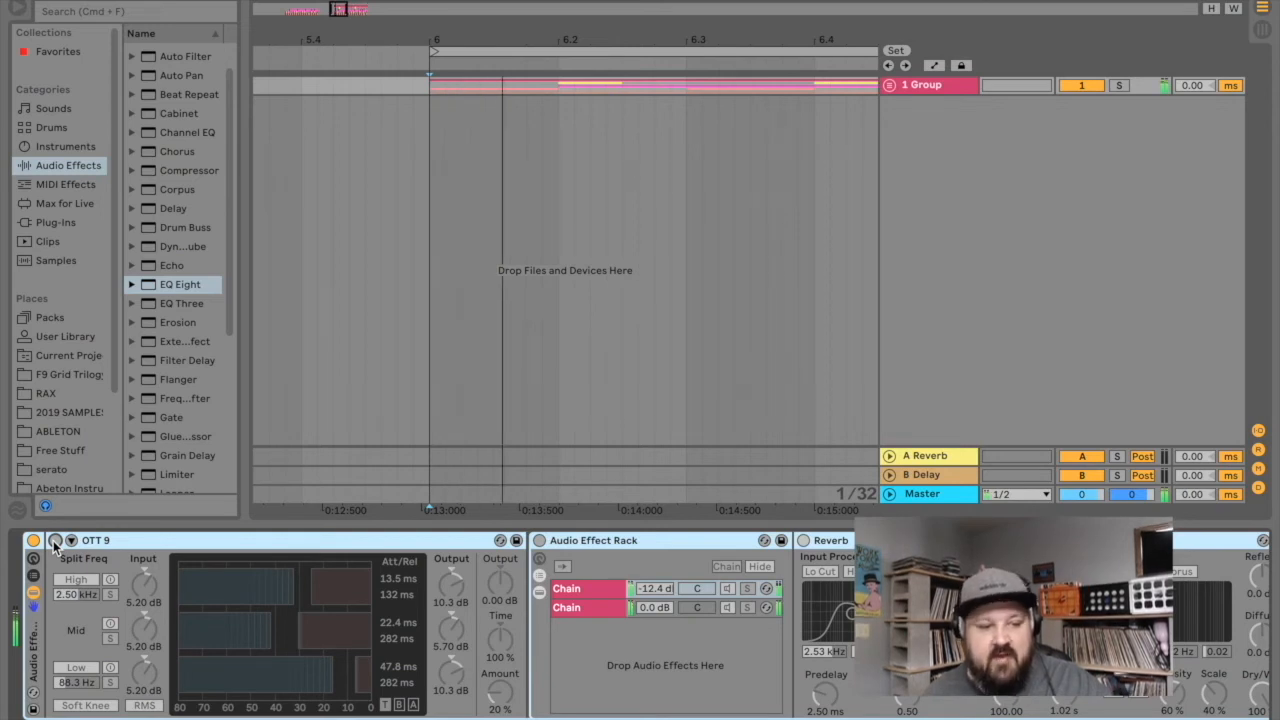
left_click(55, 540)
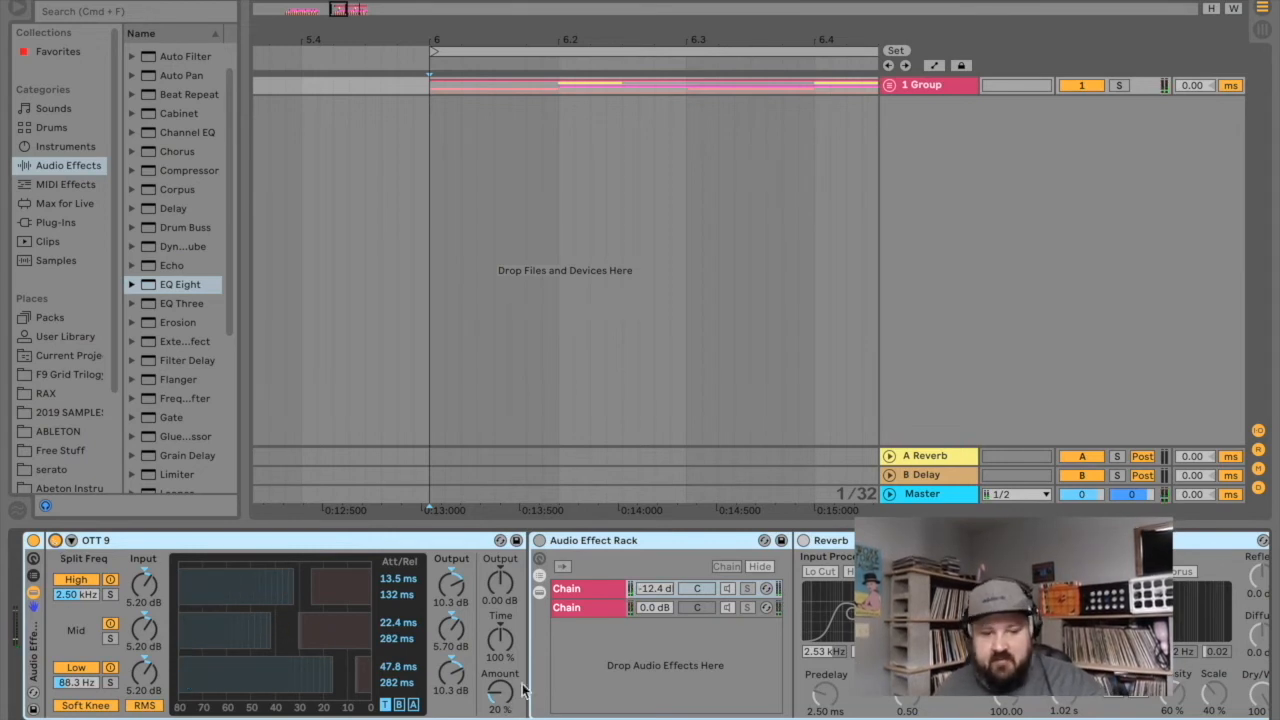
Enable the drum group's Audio Effect Rack and audition its reverb chain soloed, then unsolo it.
scroll(661, 610, "right", 5)
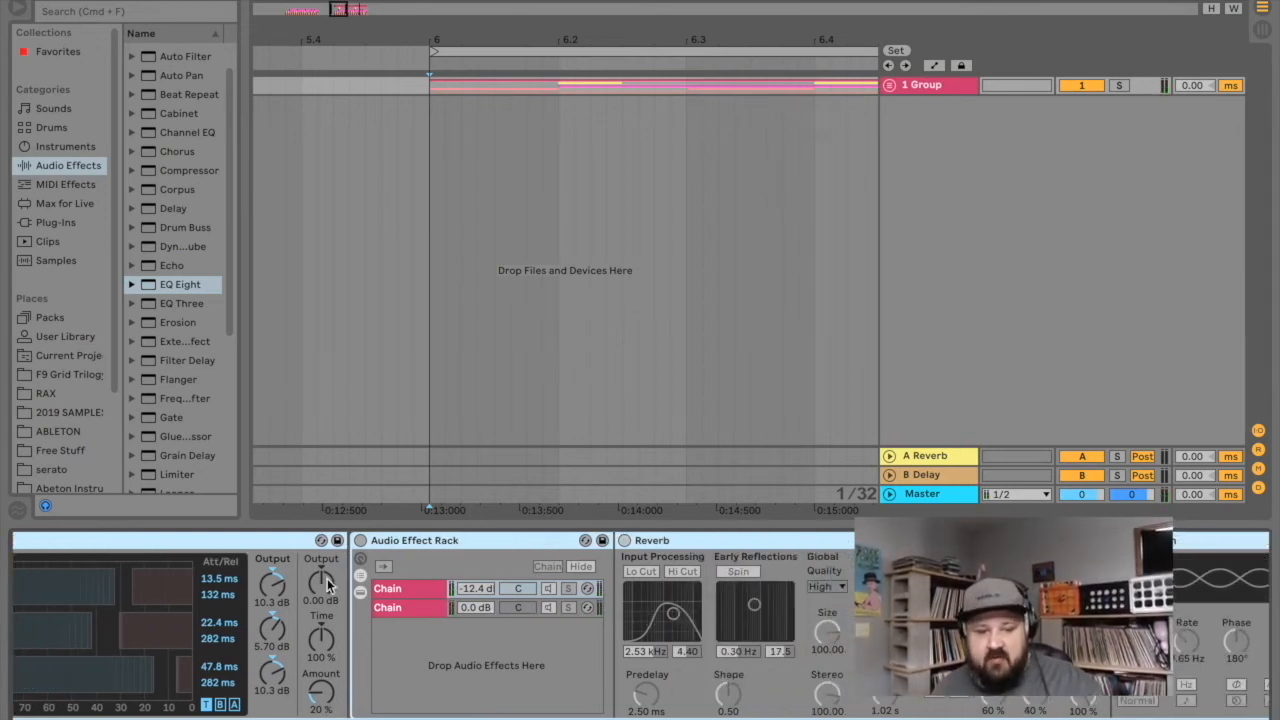
left_click(360, 541)
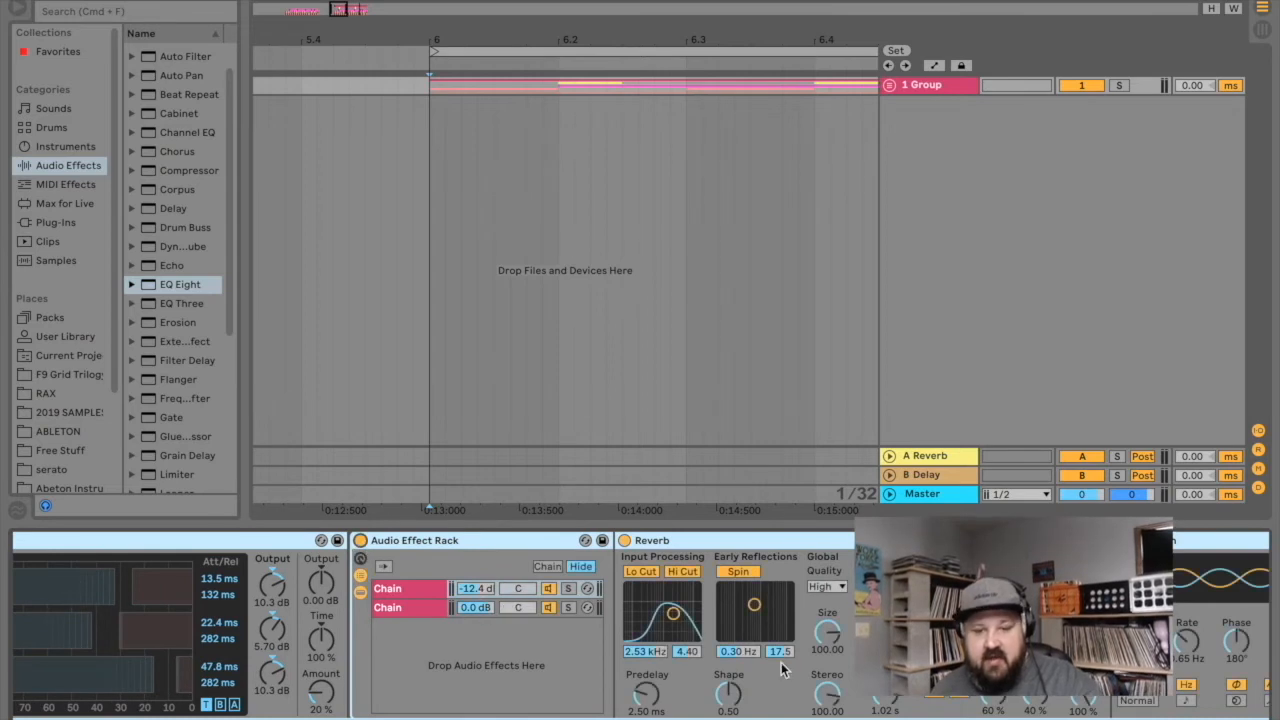
scroll(643, 666, "right", 3)
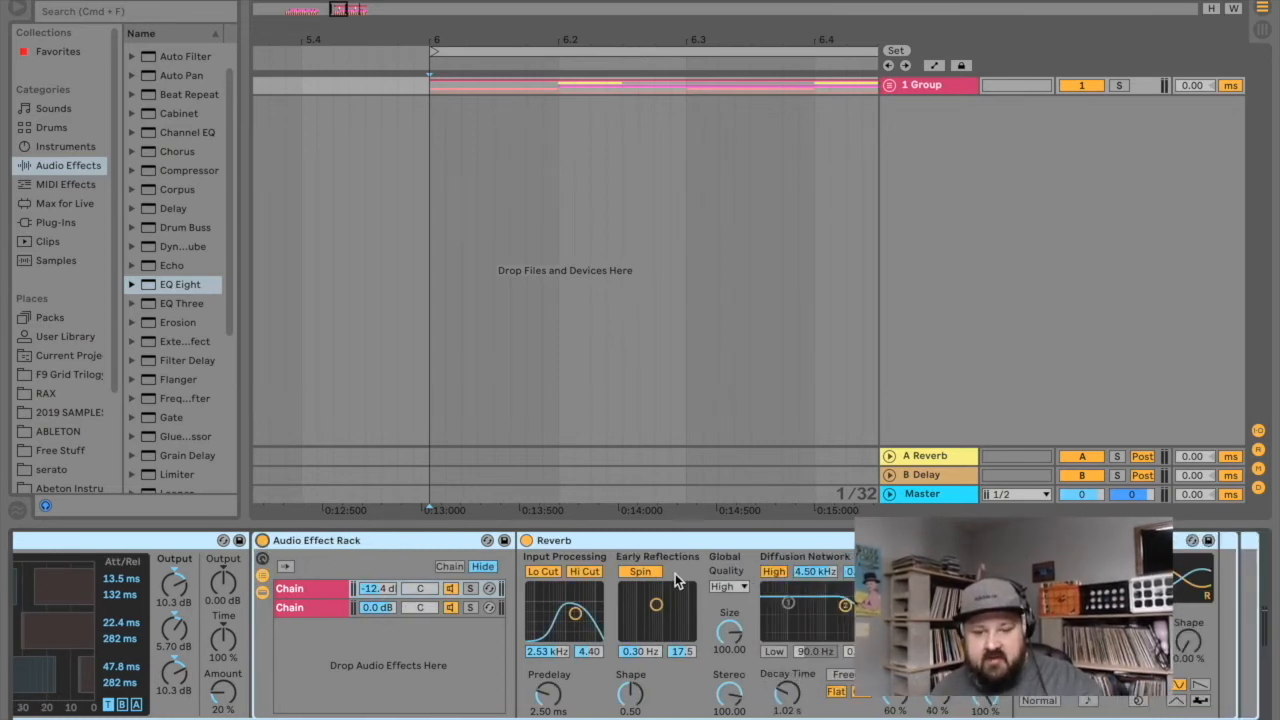
left_click(470, 589)
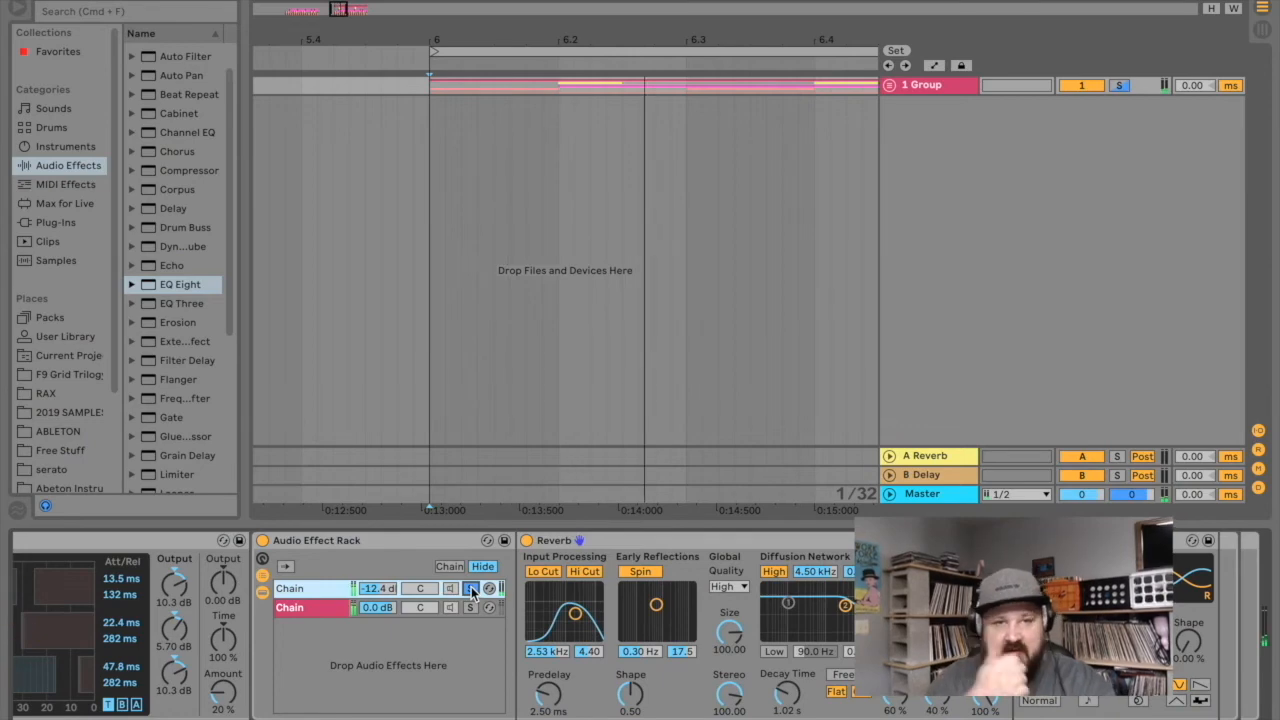
left_click(471, 589)
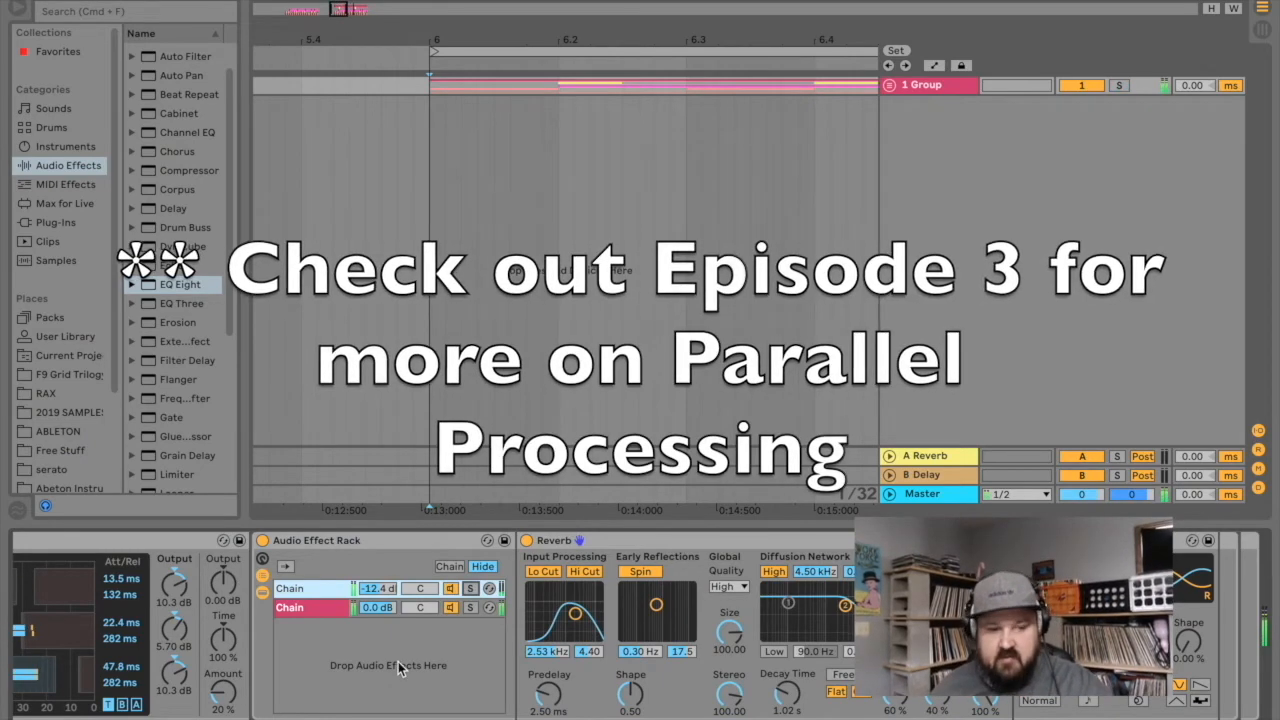
scroll(398, 662, "left", 5)
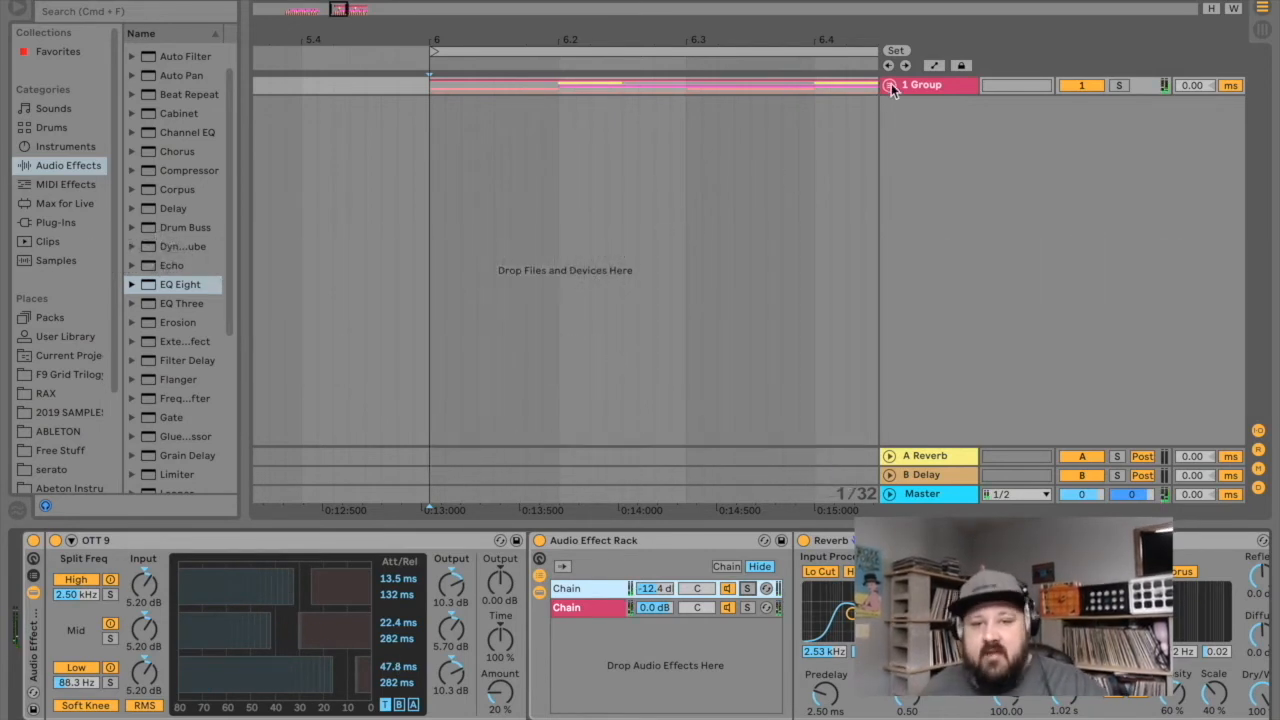
Expand the drum group, mute the Break track and play the remaining layers from bar 6.
left_click(890, 85)
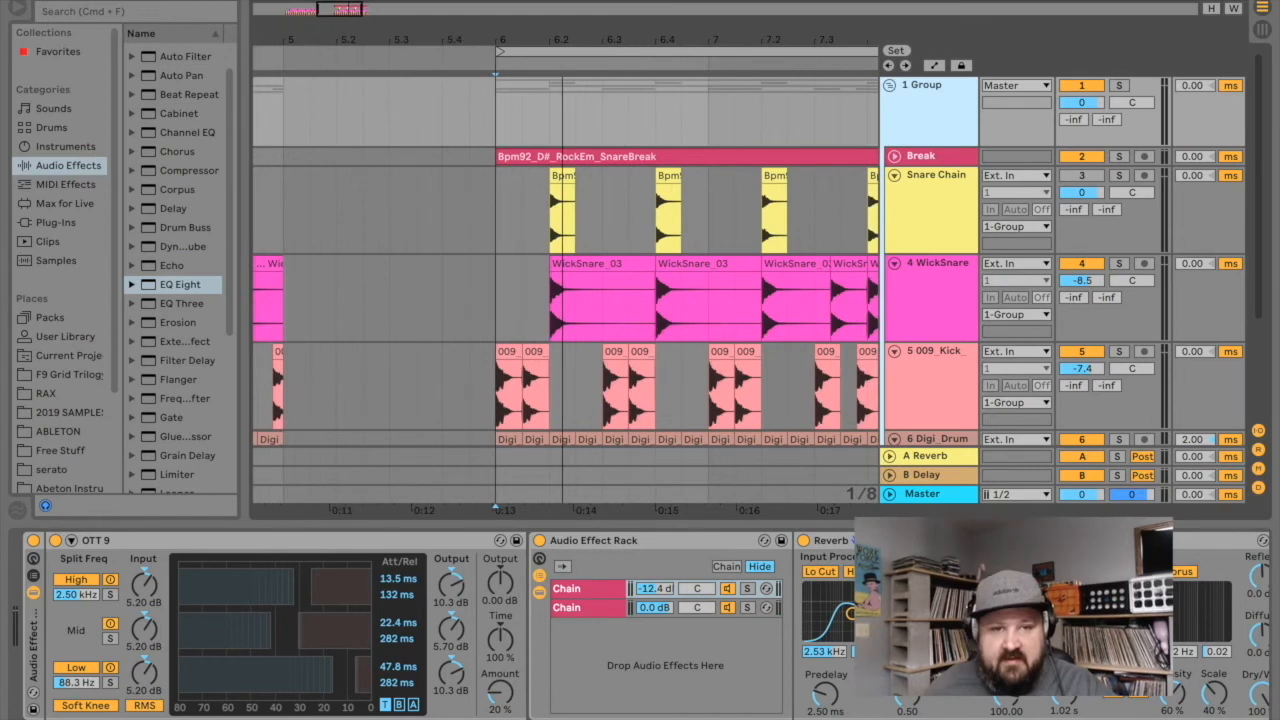
left_click_drag(562, 43, 490, 43)
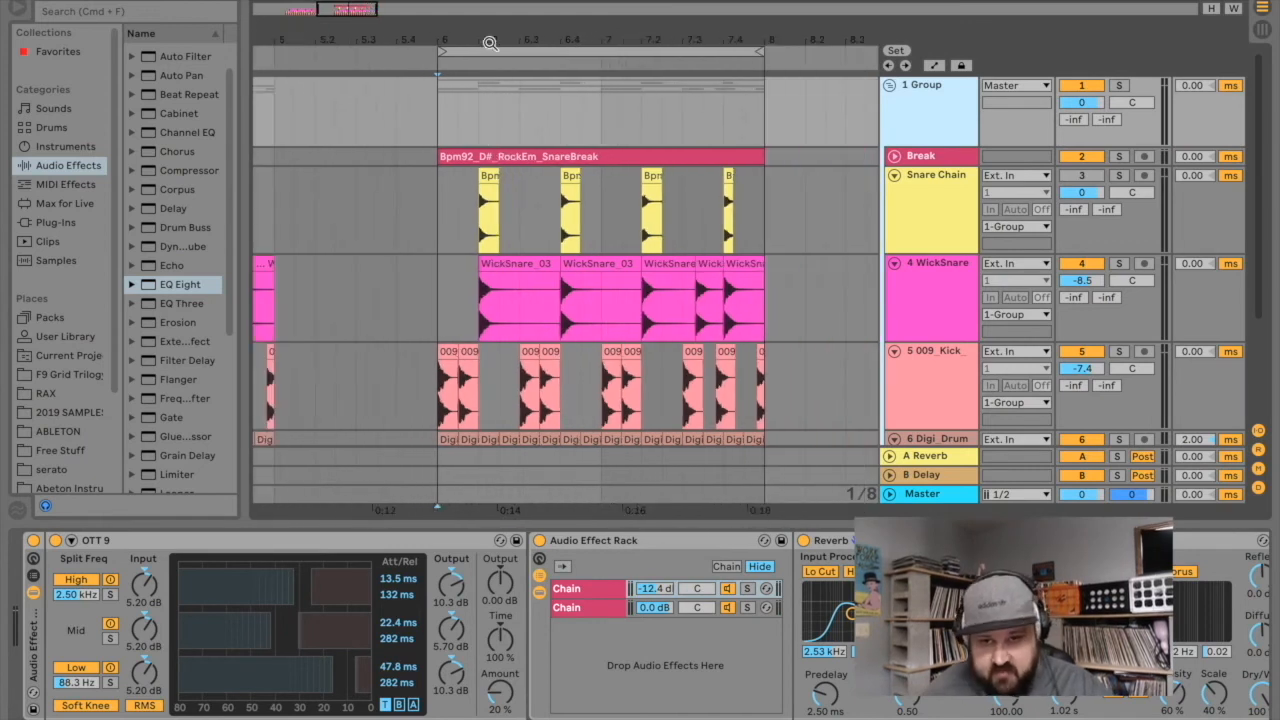
left_click(1085, 156)
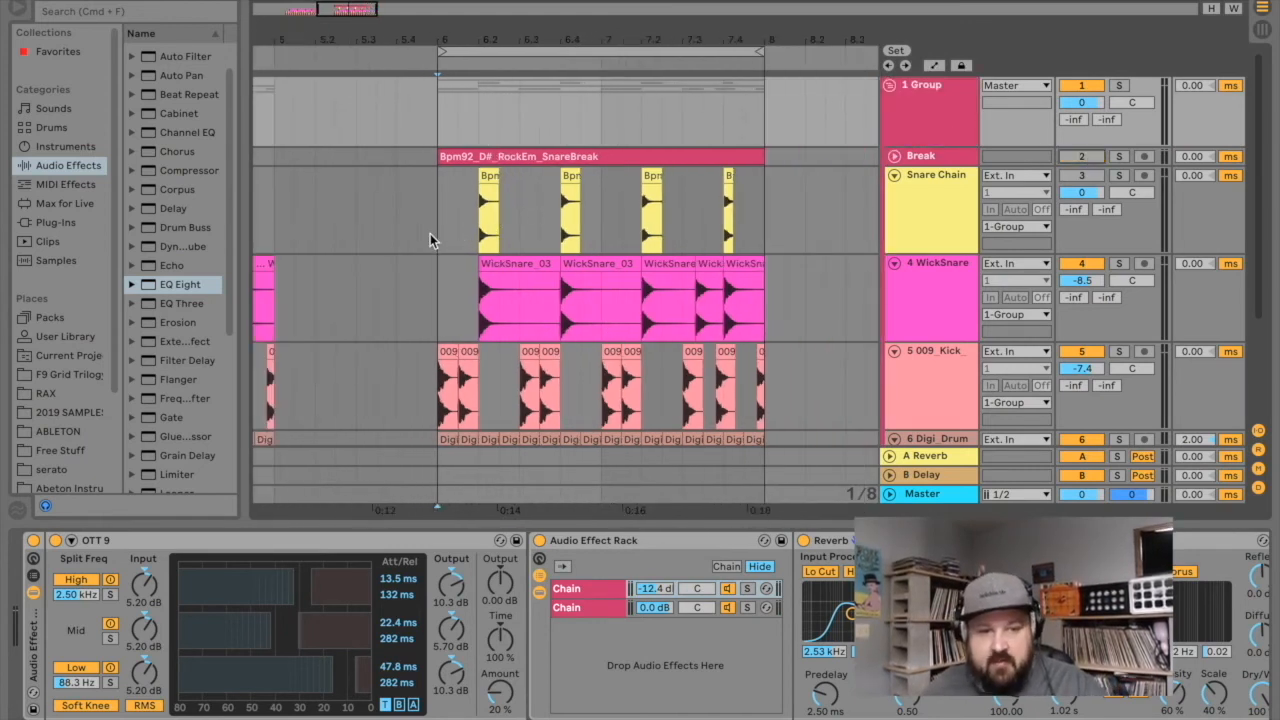
left_click(430, 233)
key("space")
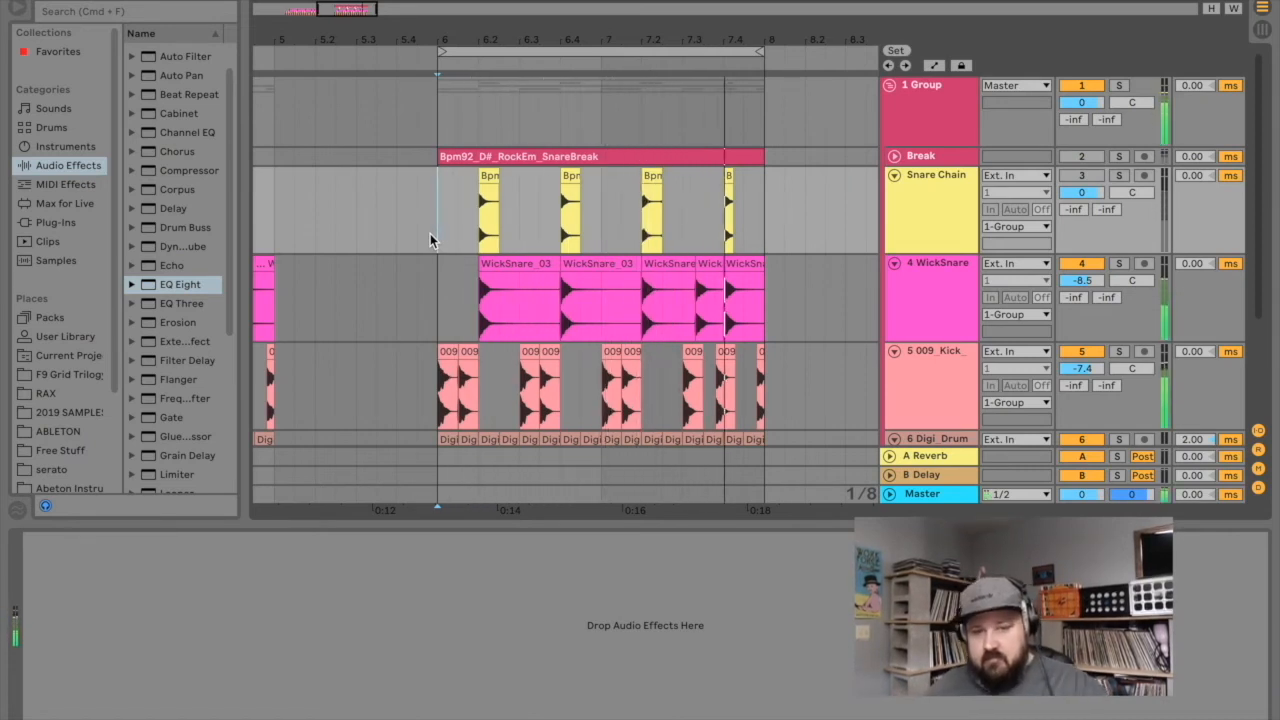
key("space")
Unmute the Break track and play the full beat, comparing it with the Break soloed.
left_click(1084, 158)
key("space")
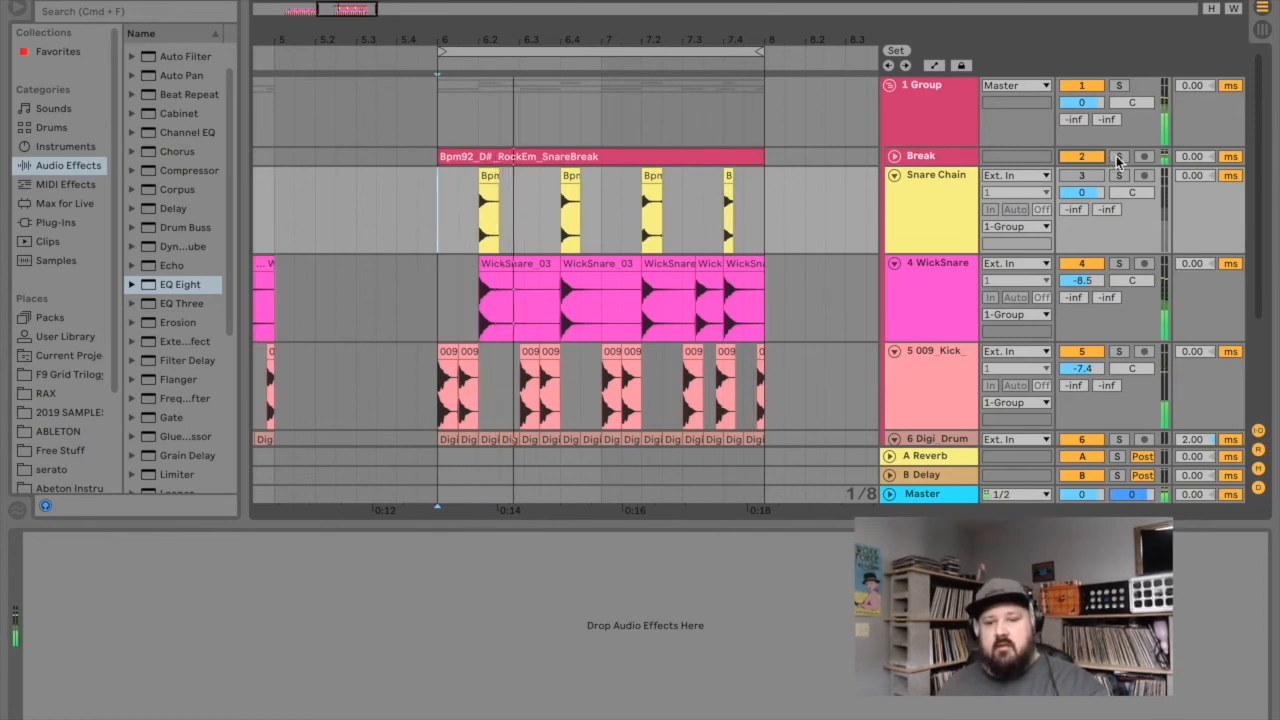
left_click(1121, 157)
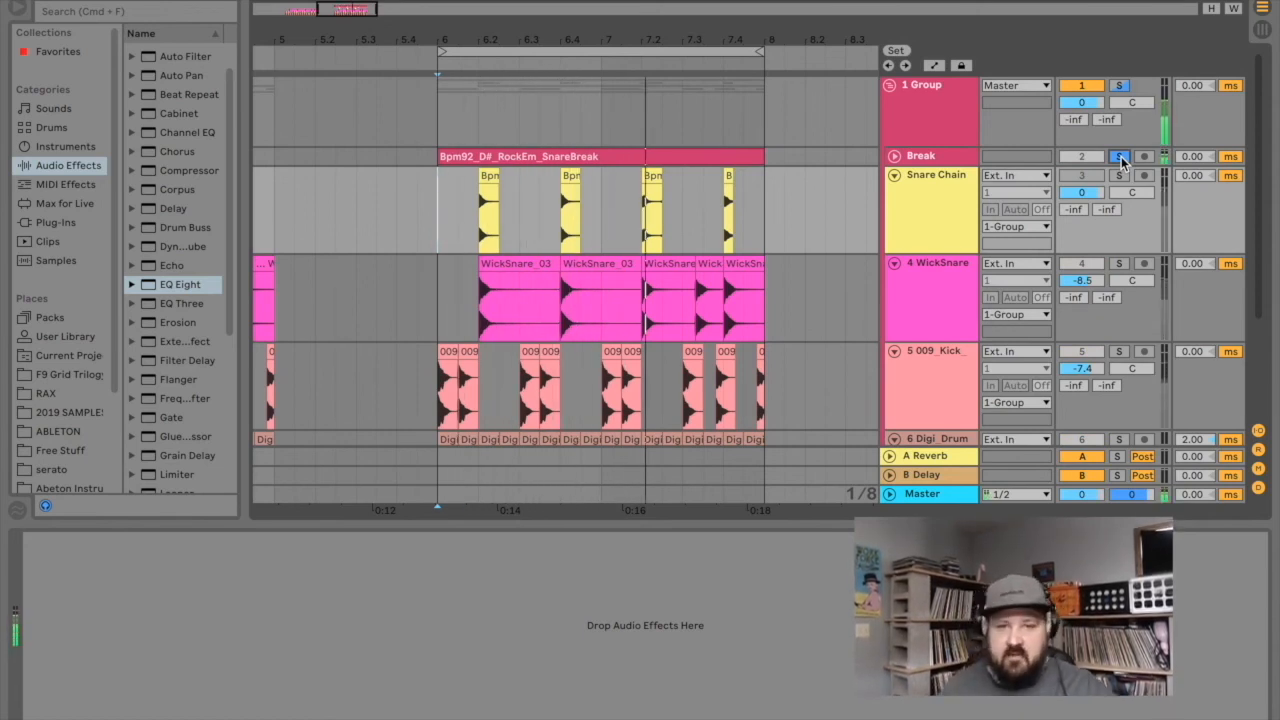
left_click(1121, 157)
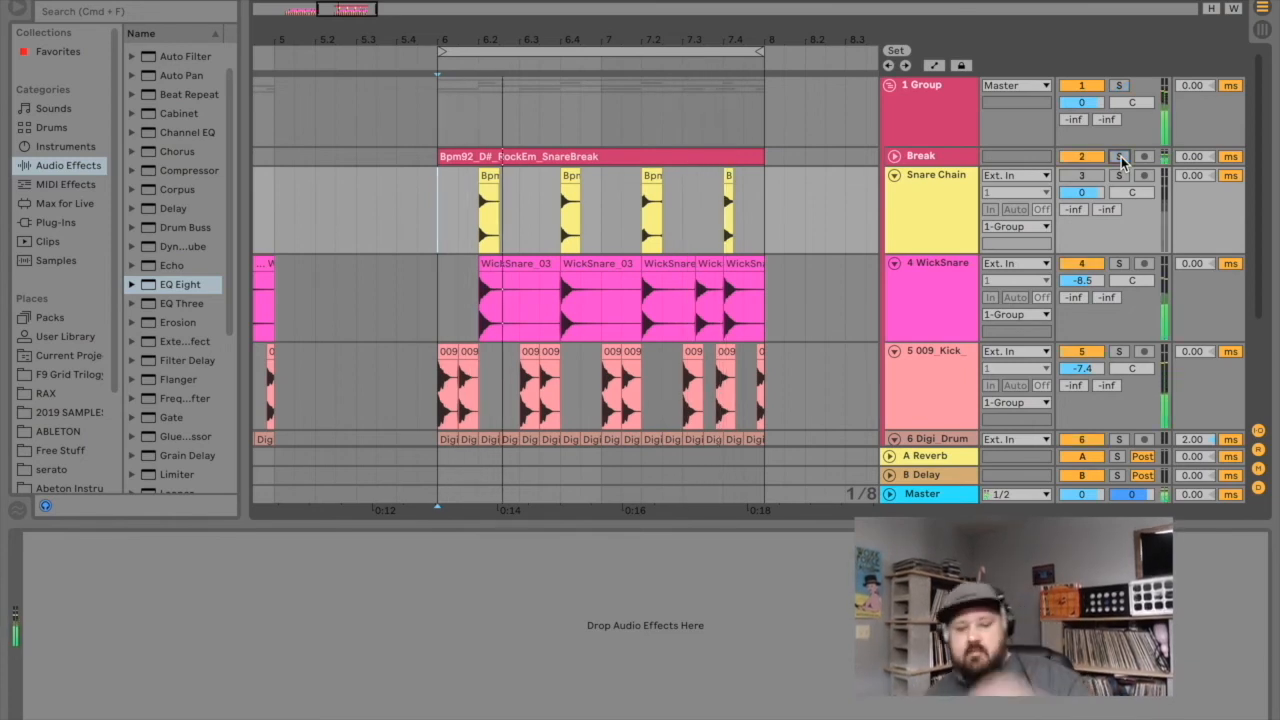